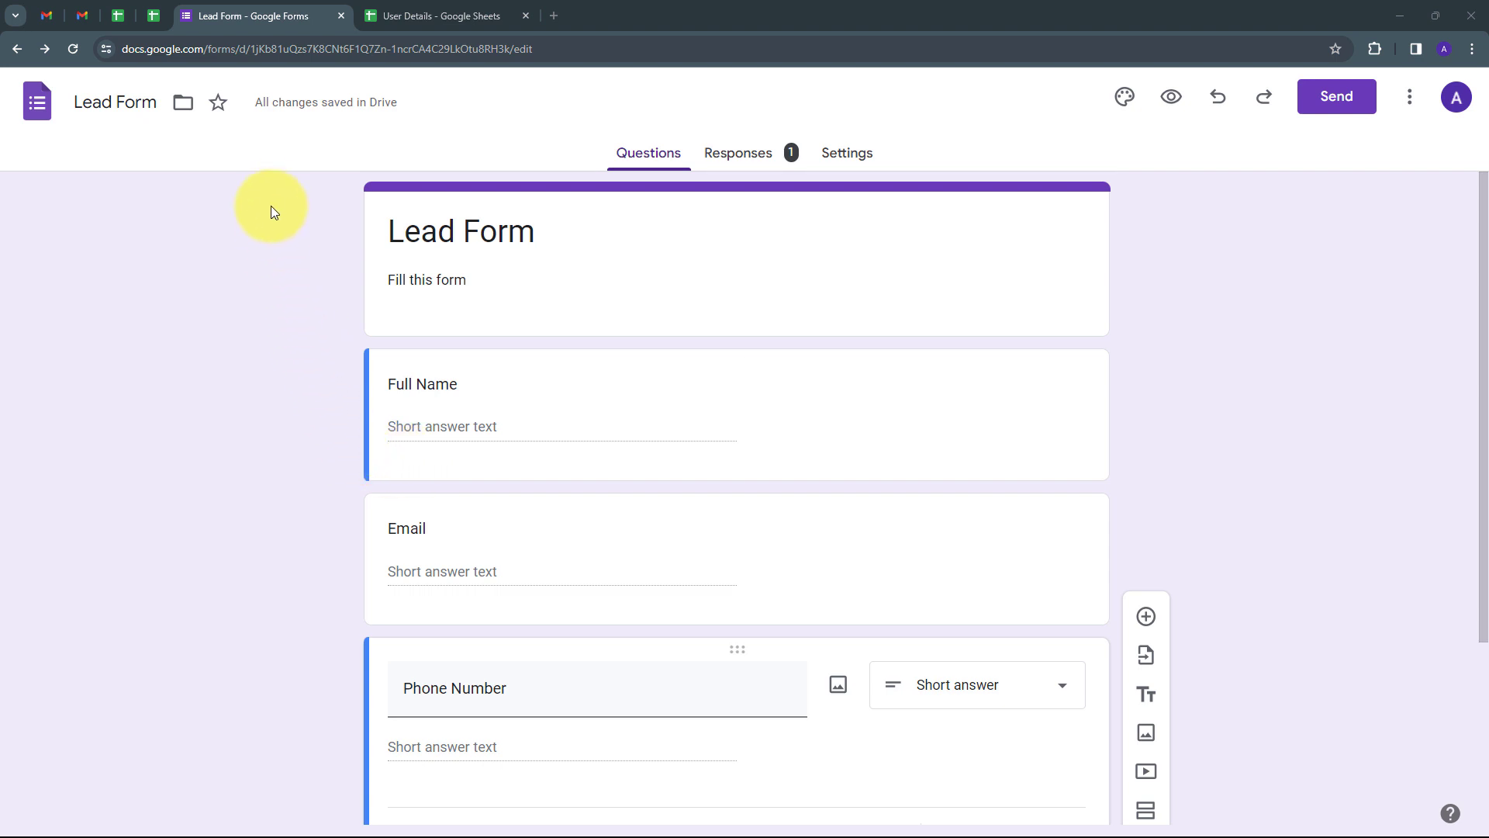
Step: Check the form-submission email in Gmail, then return to the Lead Form editor
left_click(85, 17)
left_click(286, 17)
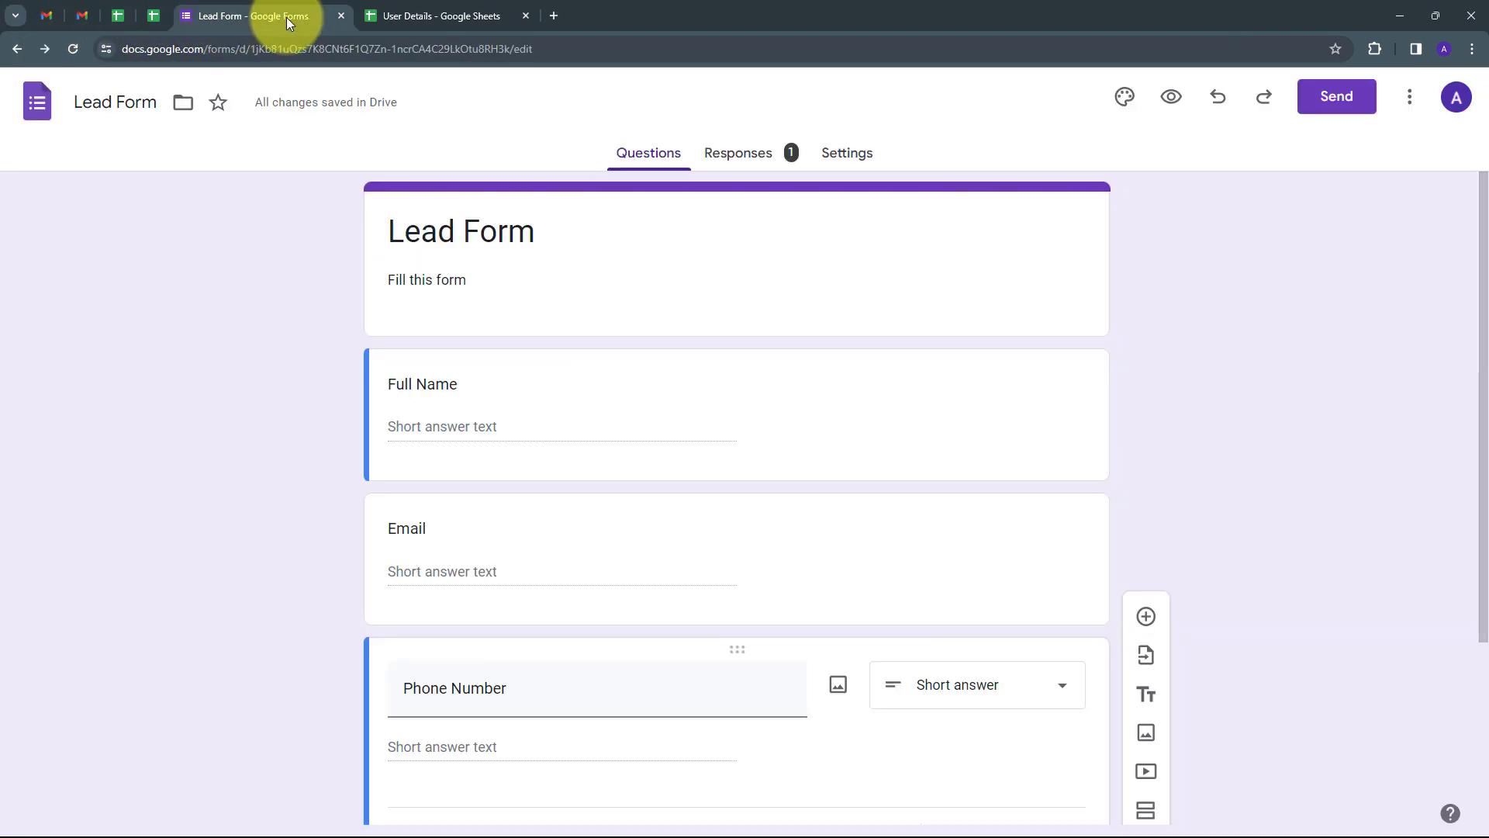
Step: Go to pabbly.com in a new tab, sign in, and launch Pabbly Connect
left_click(553, 15)
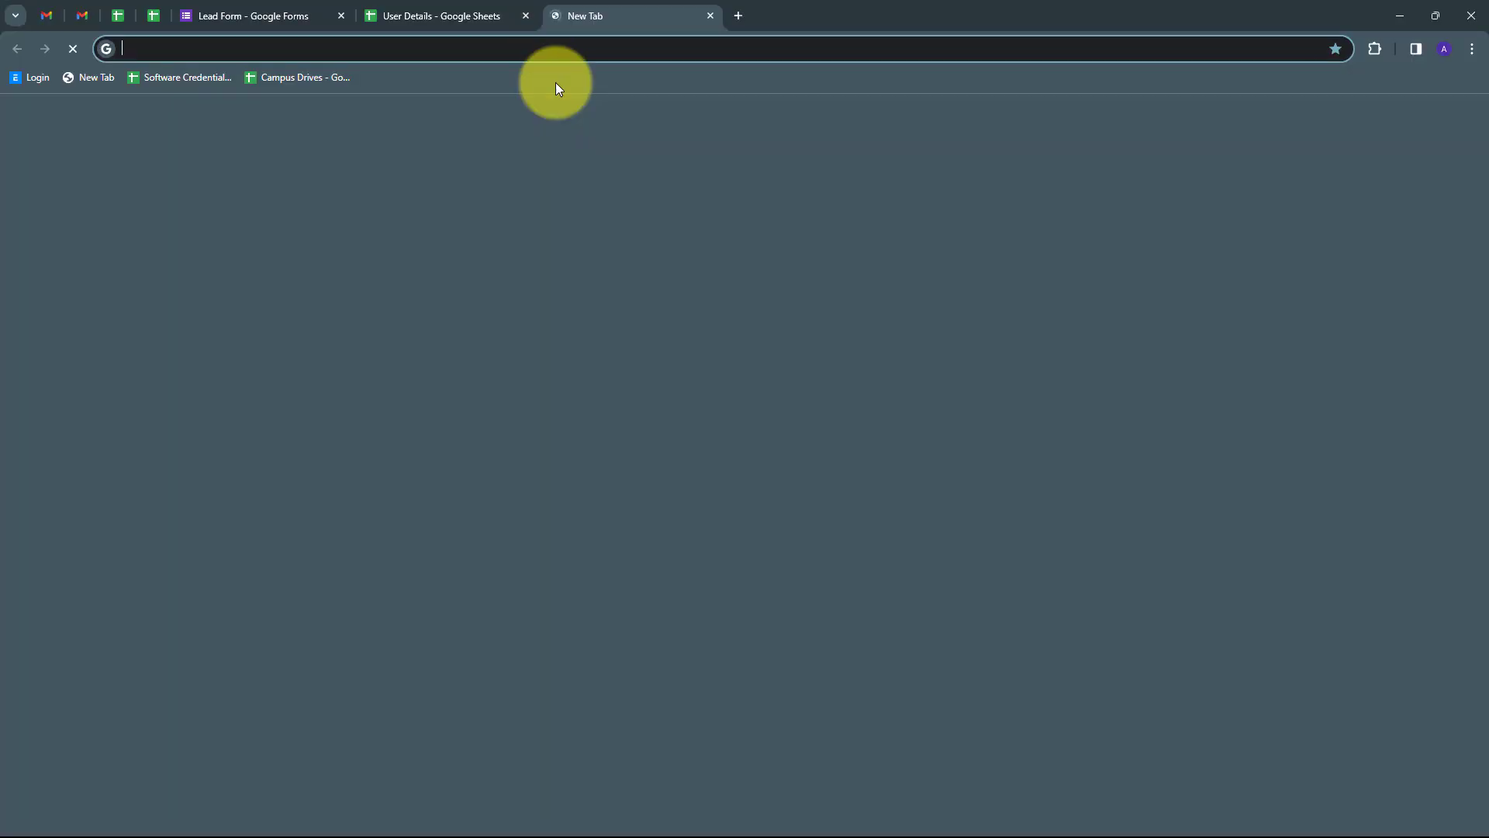
type("pabbl")
key("Return")
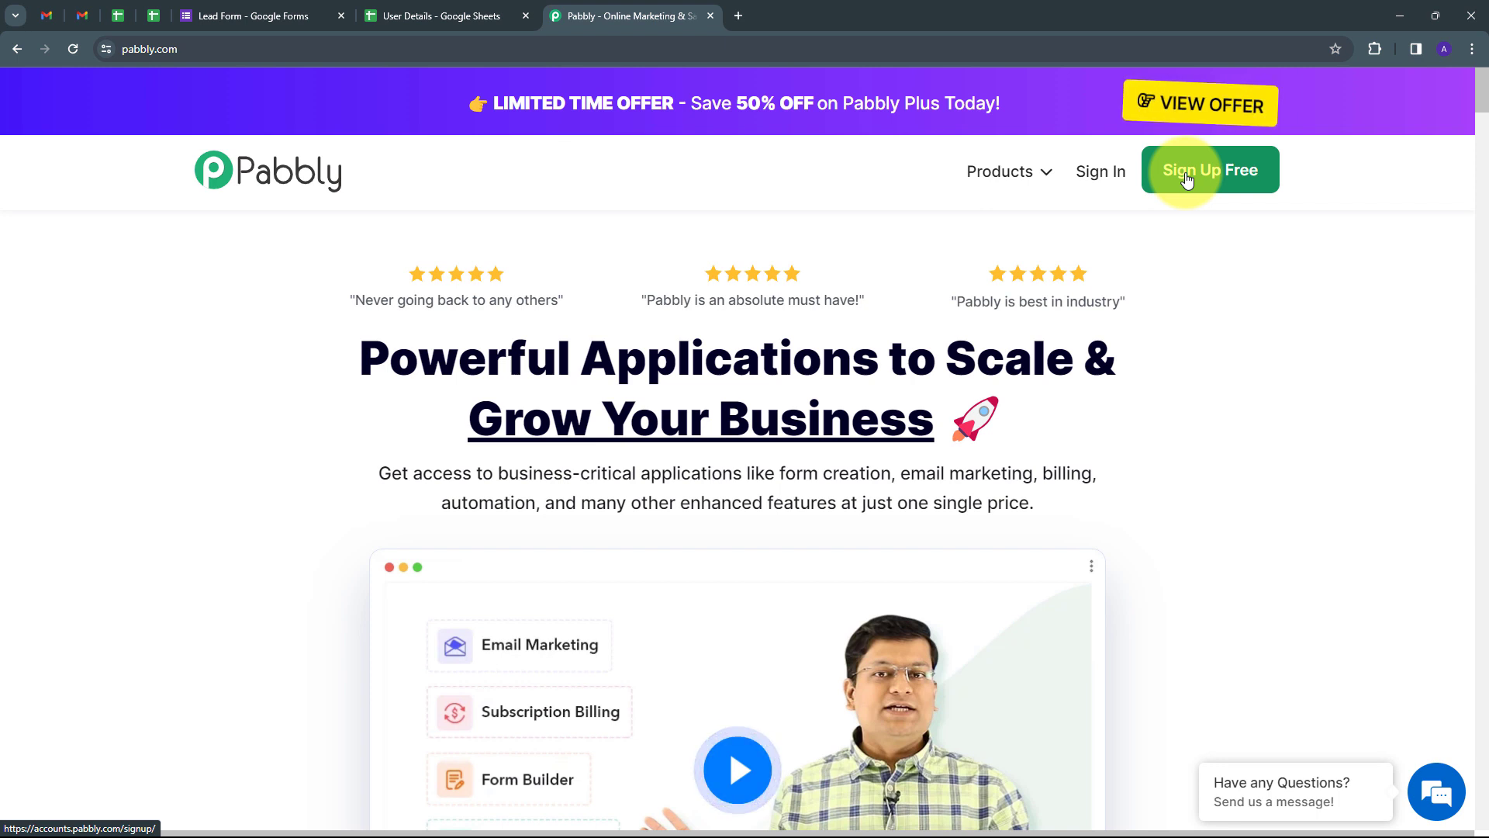
left_click(1101, 173)
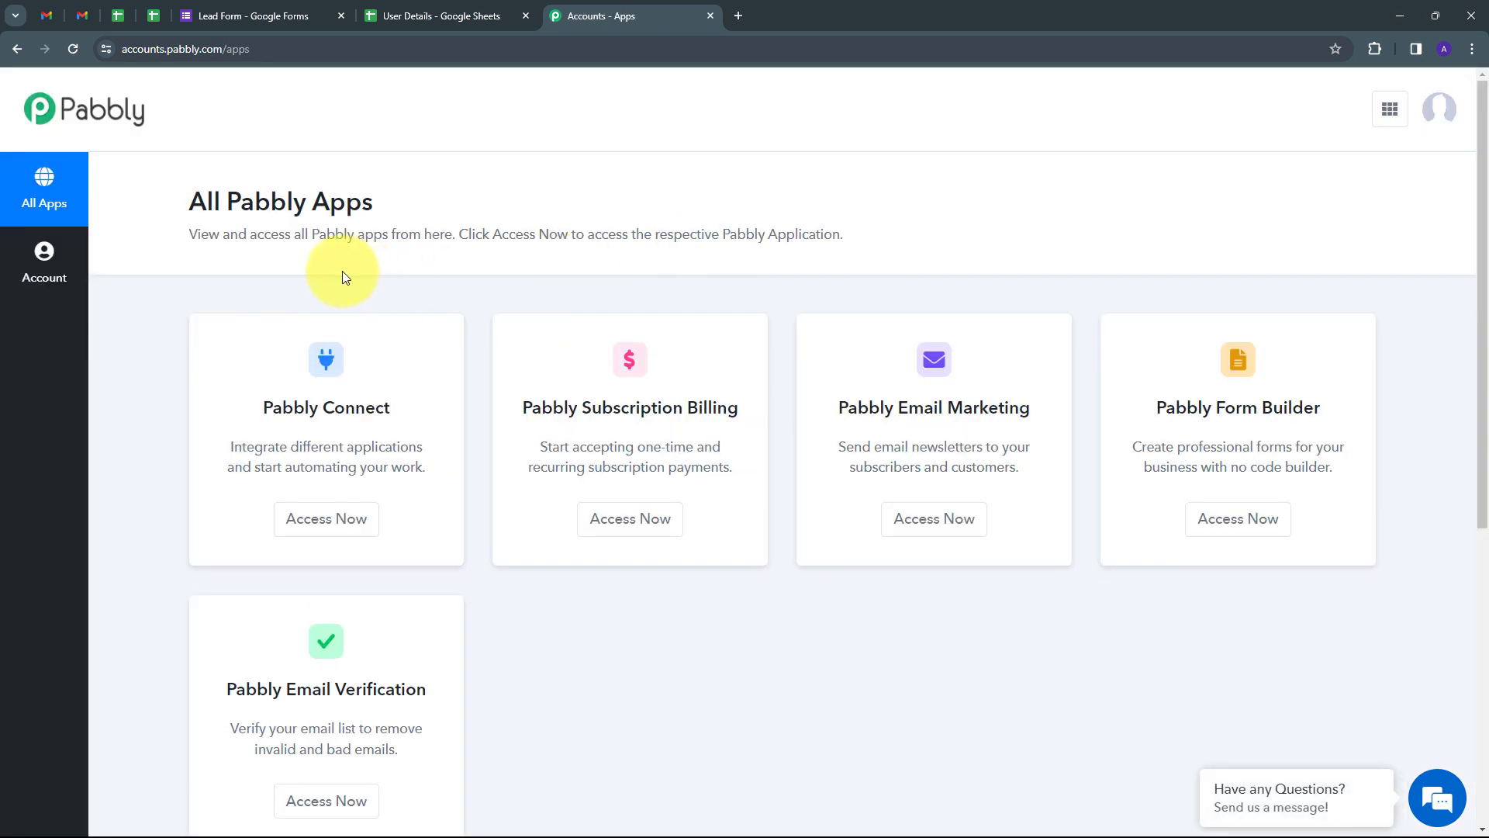
scroll(345, 278, "down", 1)
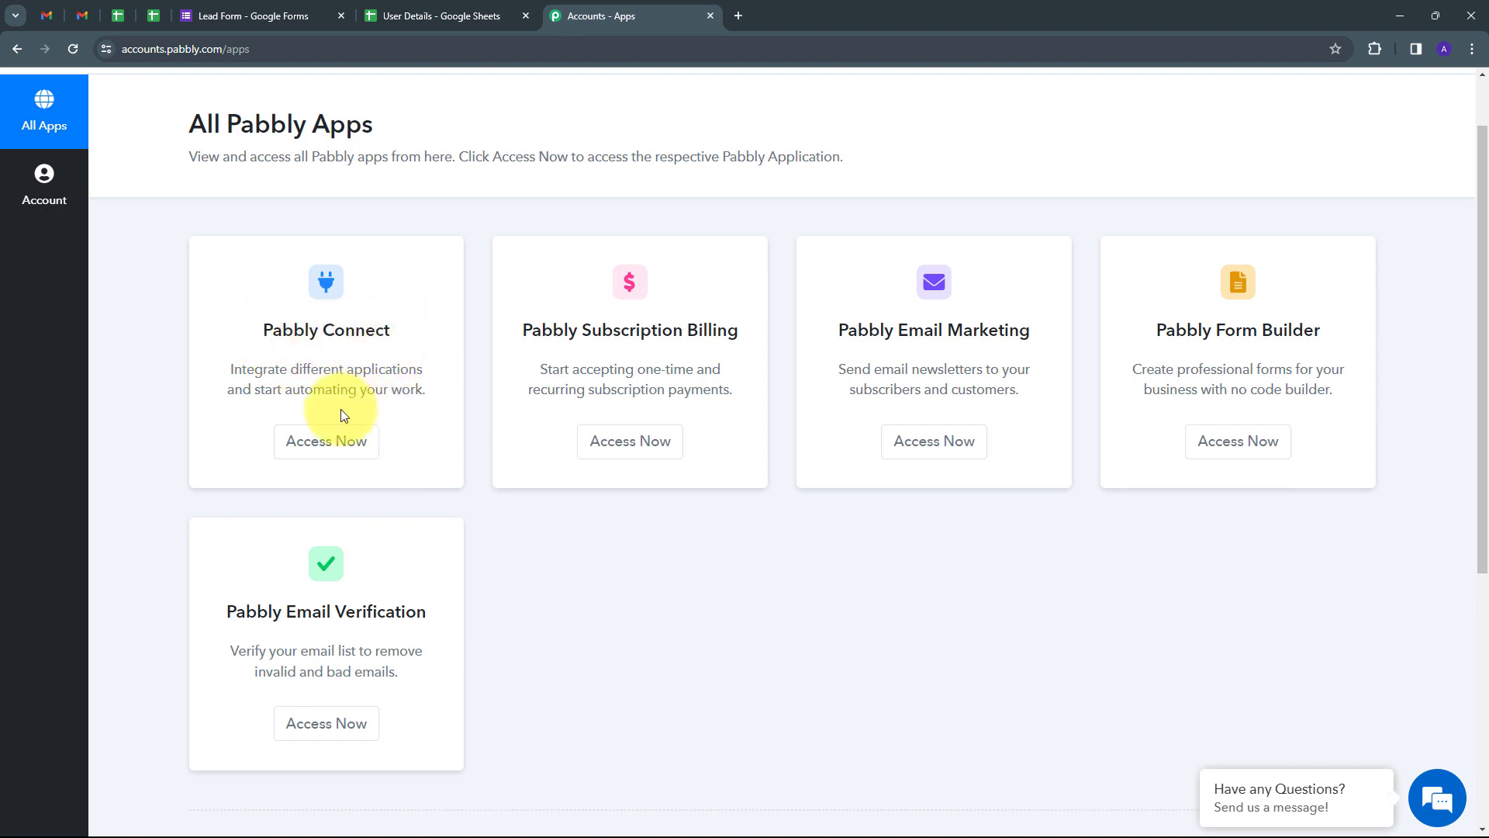
left_click(325, 447)
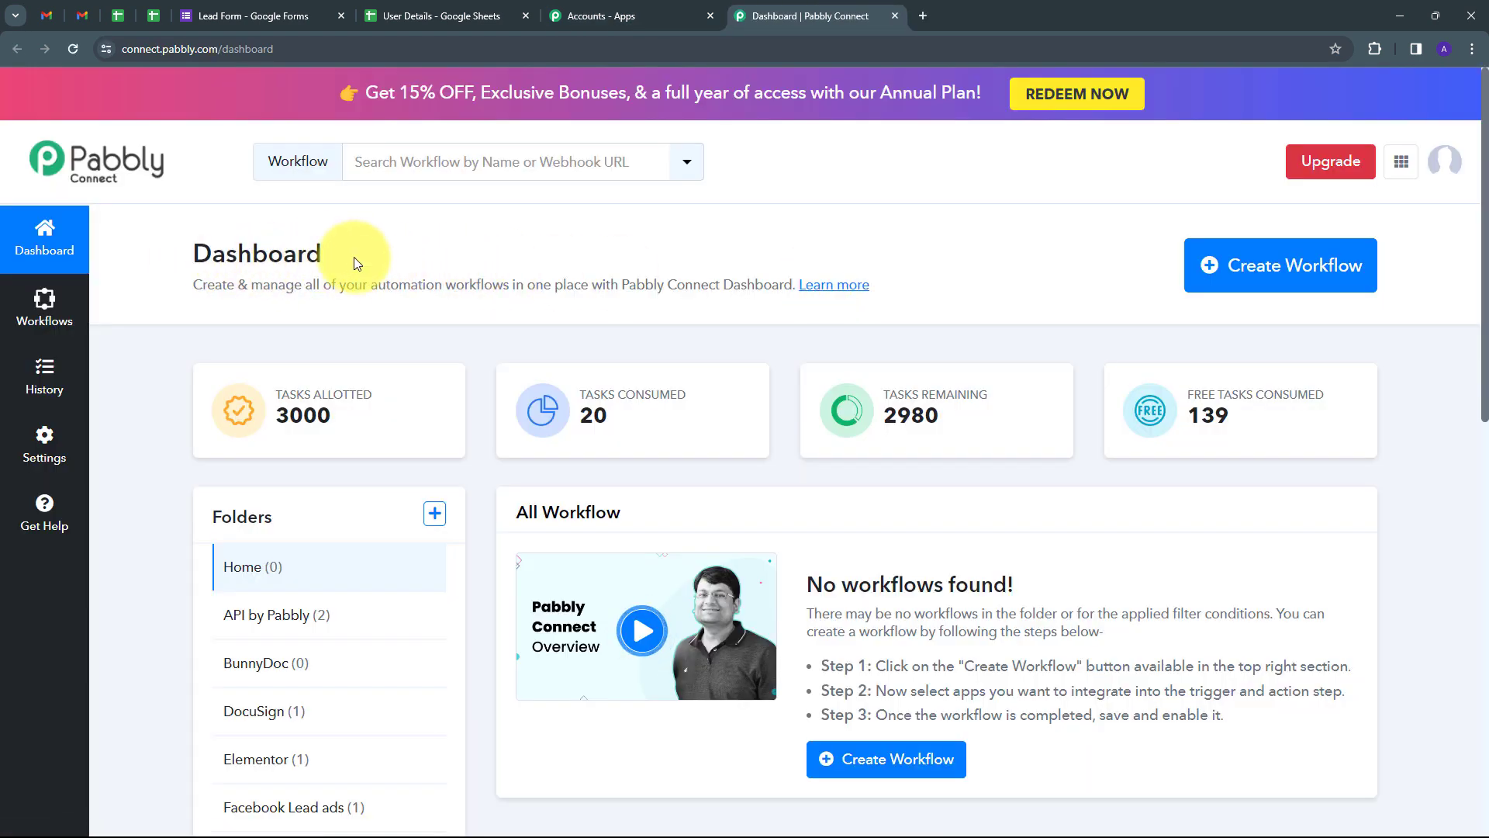
Step: Look over the dashboard folders, then start a new workflow with Create Workflow
scroll(621, 365, "down", 1)
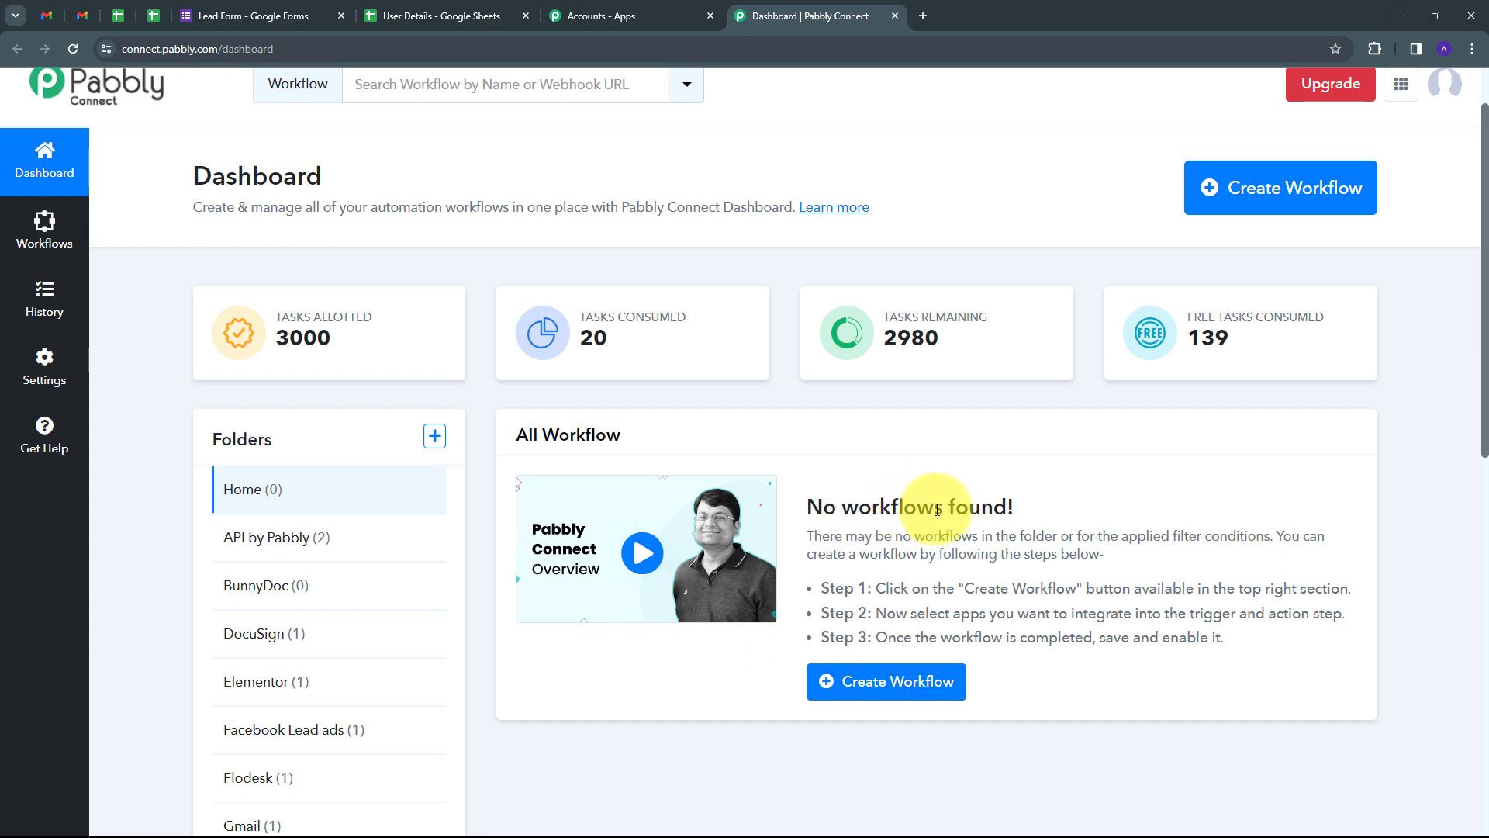
scroll(434, 481, "down", 1)
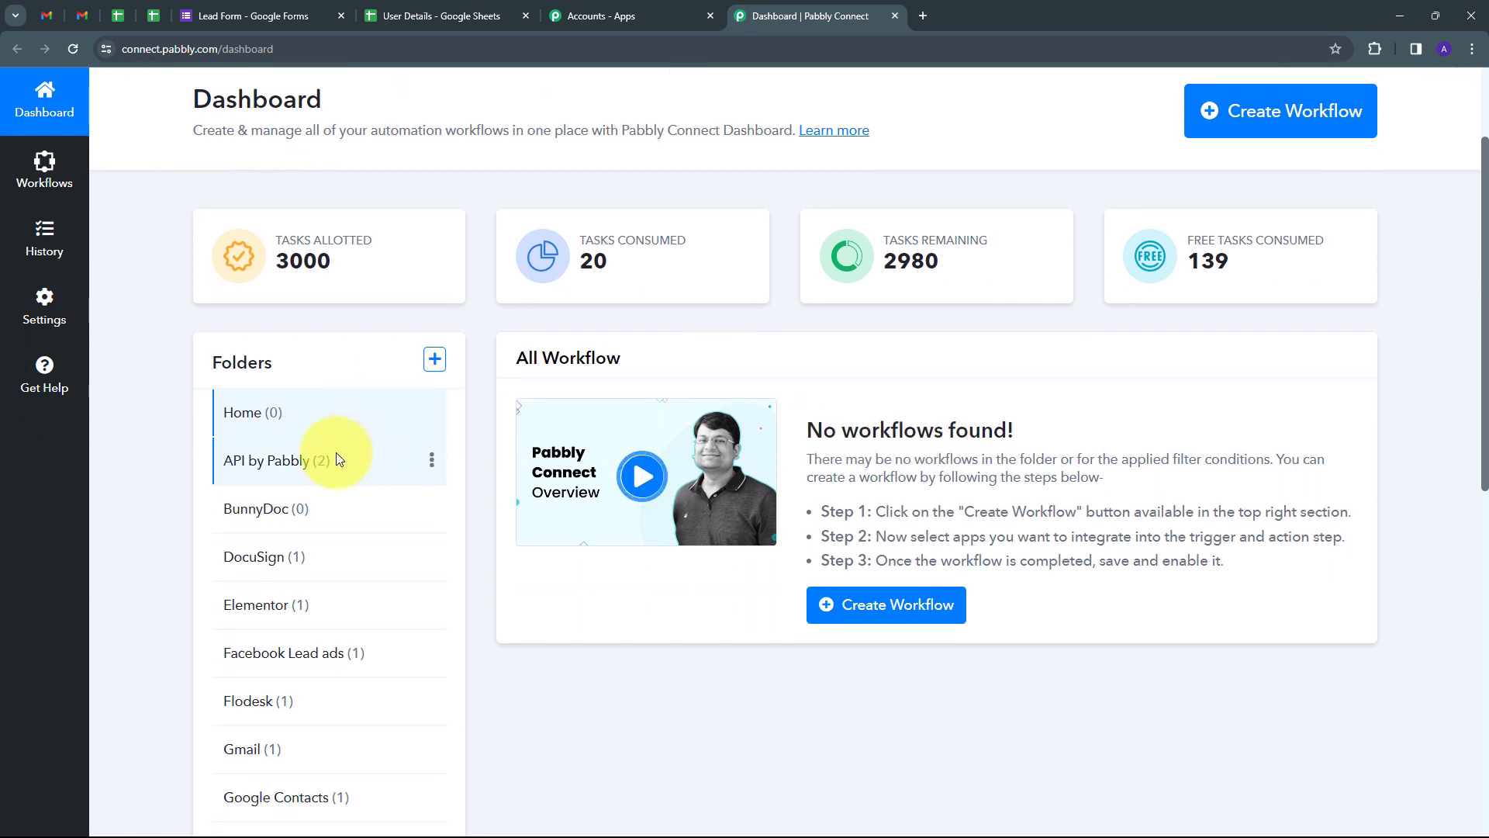
mouse_move(222, 377)
scroll(295, 373, "down", 1)
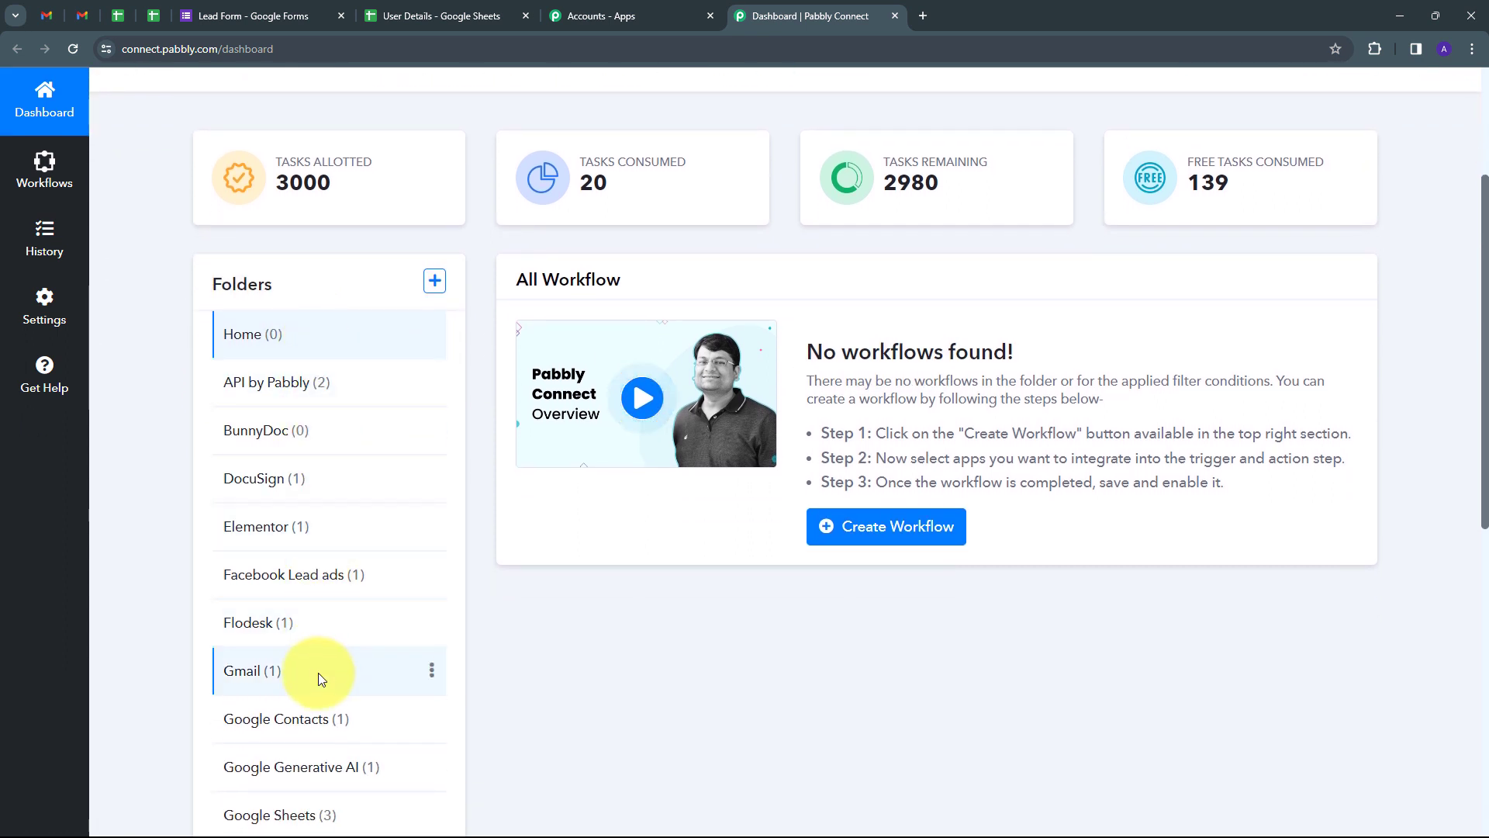
scroll(337, 450, "up", 2)
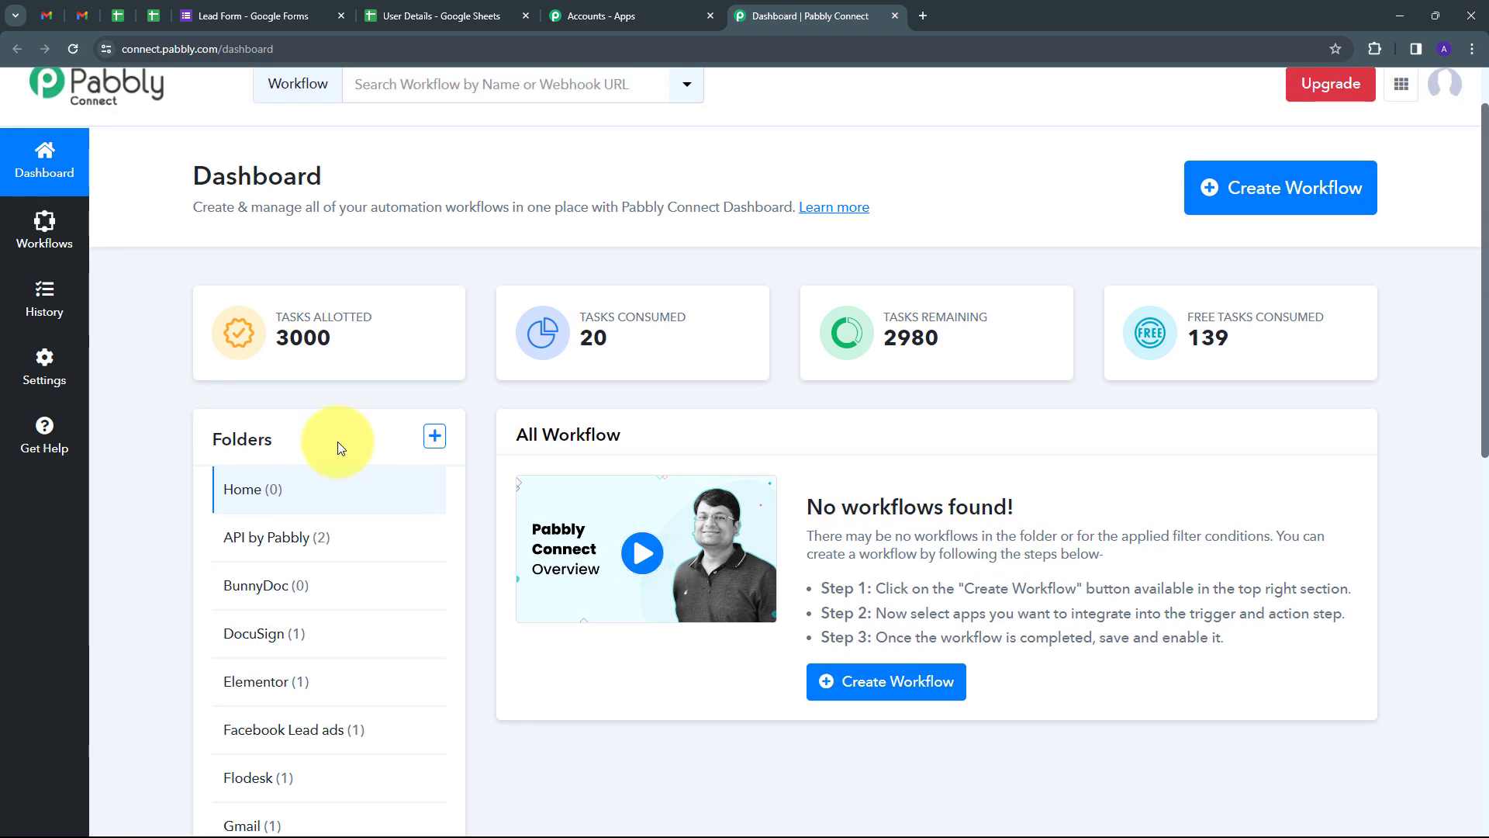
scroll(338, 454, "down", 1)
scroll(339, 455, "up", 2)
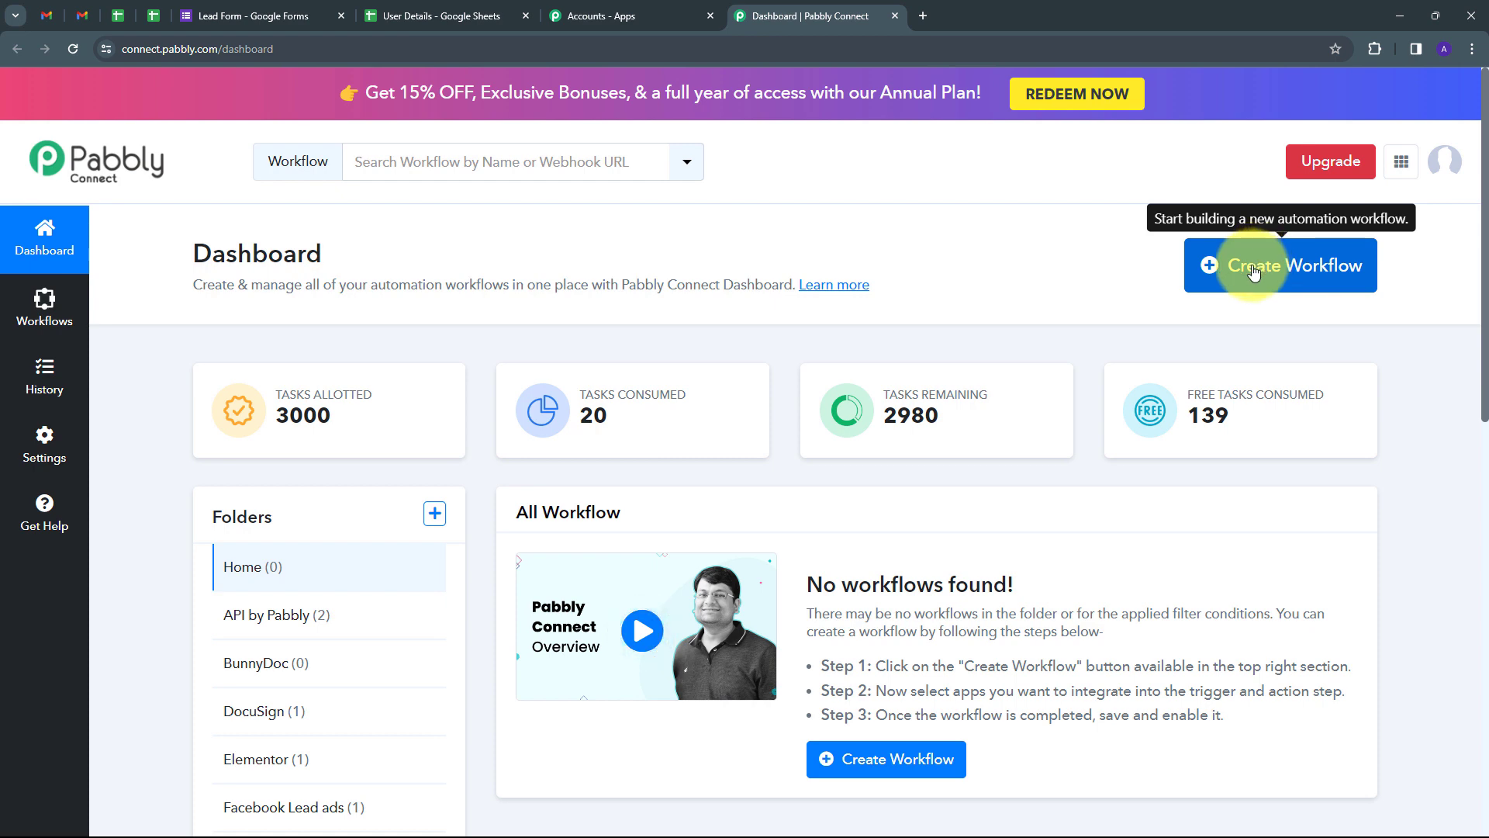
left_click(1254, 267)
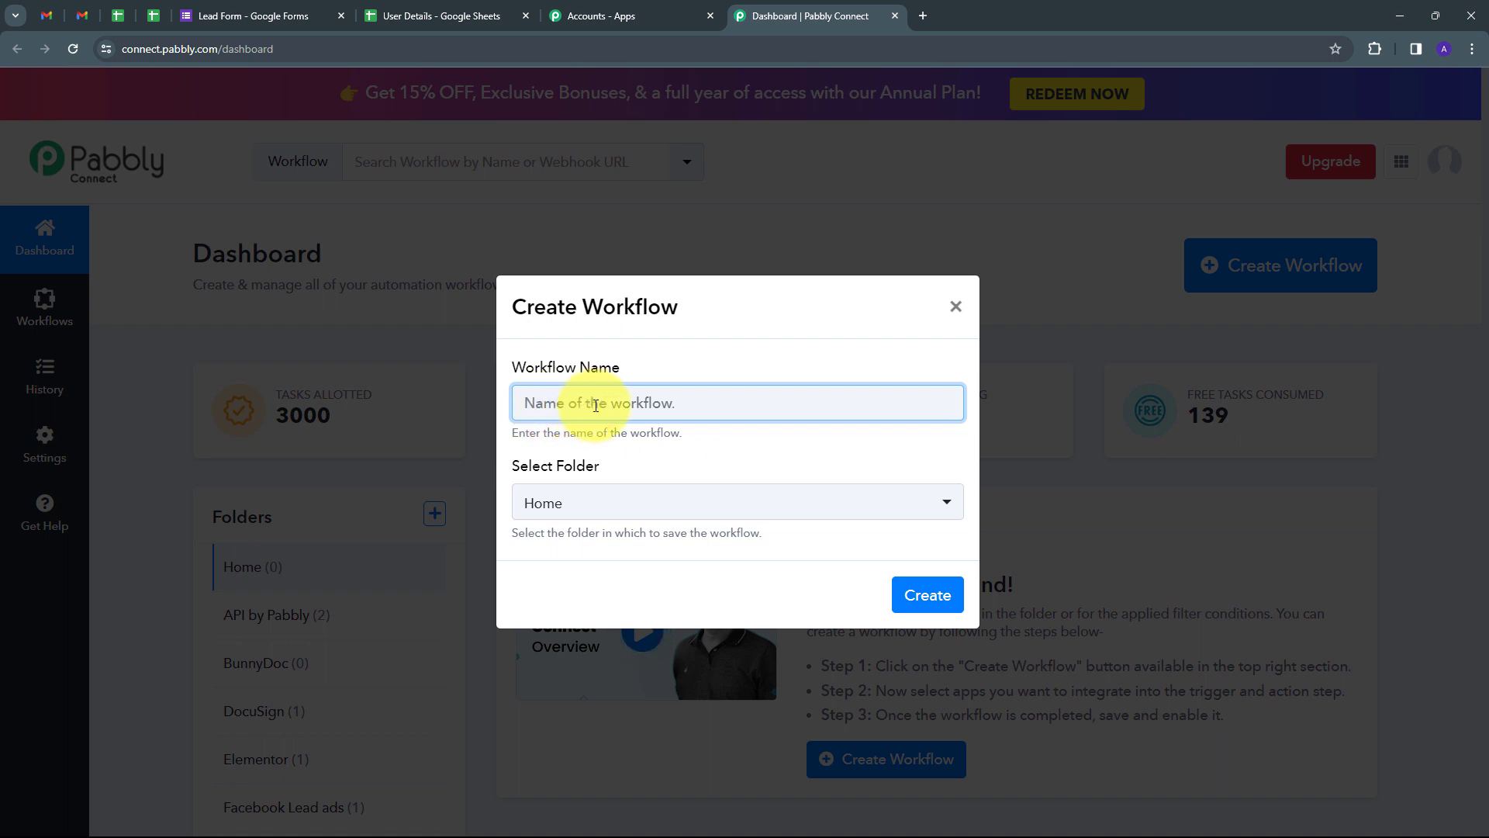
Step: Create the workflow 'Send Google Forms Responses to Multiple Emails' in the Gmail folder
type("Send Google Forms Responses to Multiple Emails")
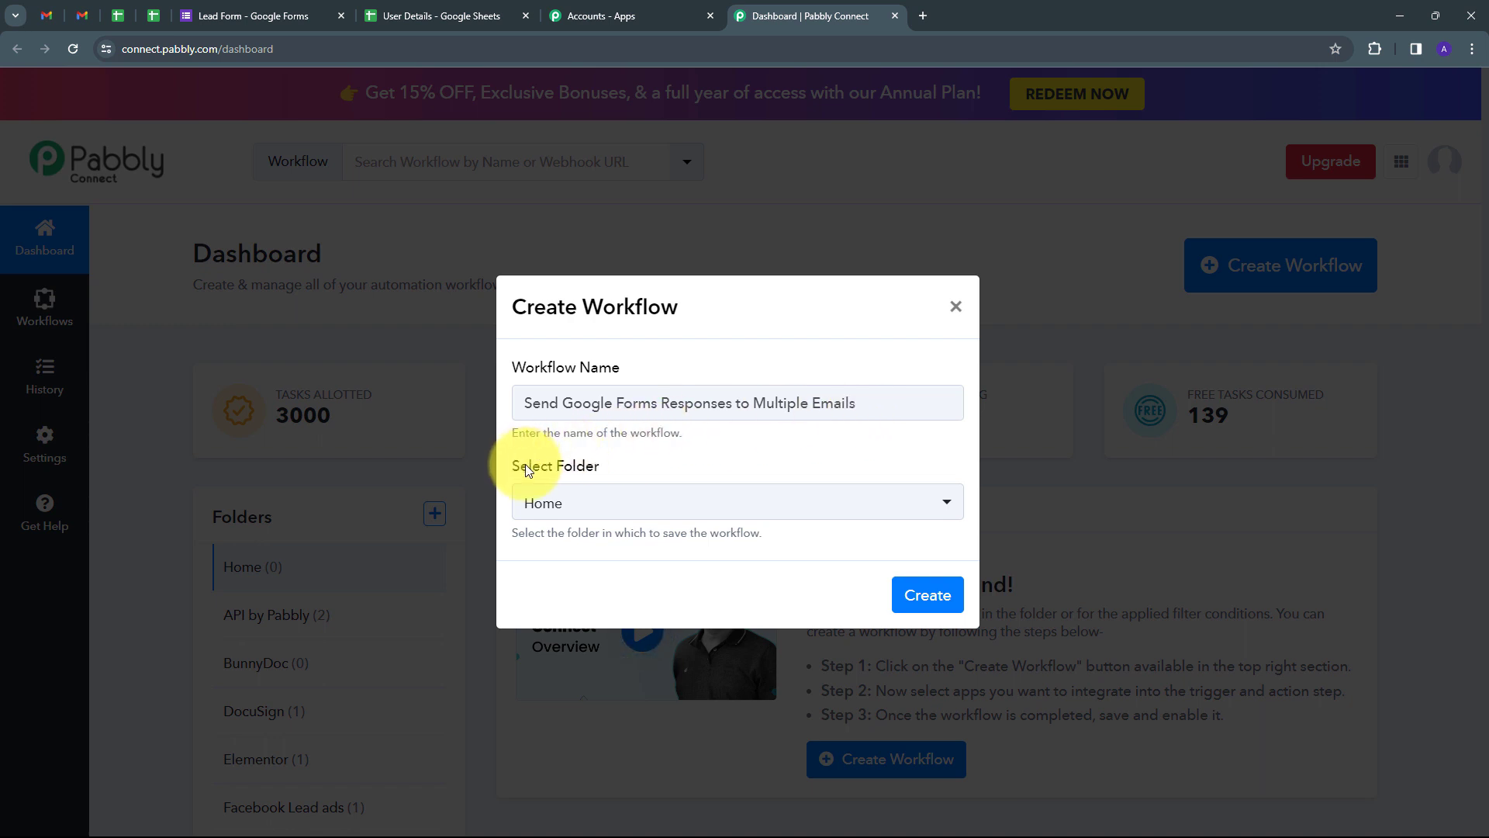
left_click(768, 506)
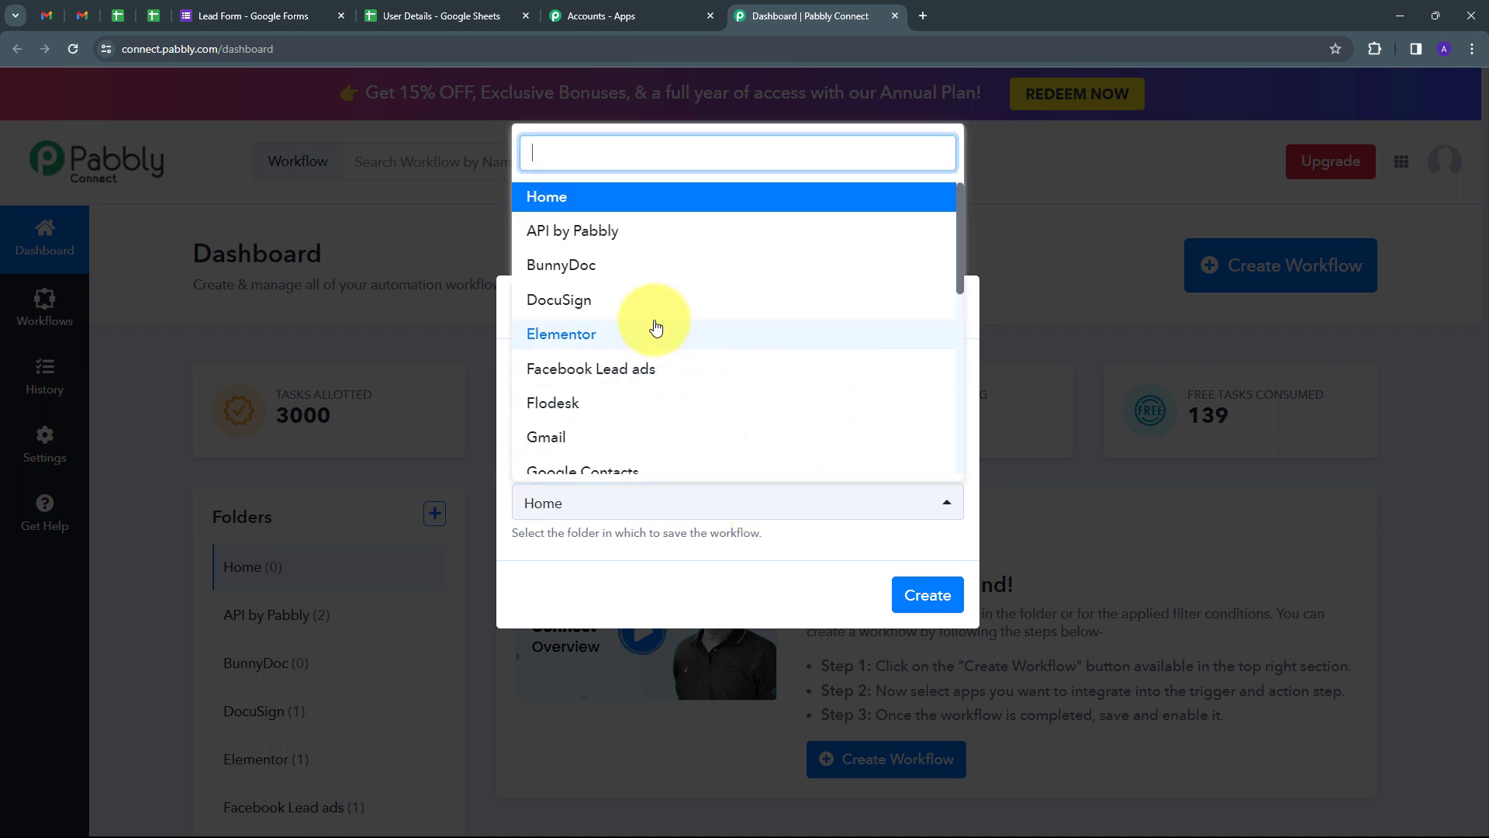
scroll(656, 326, "down", 1)
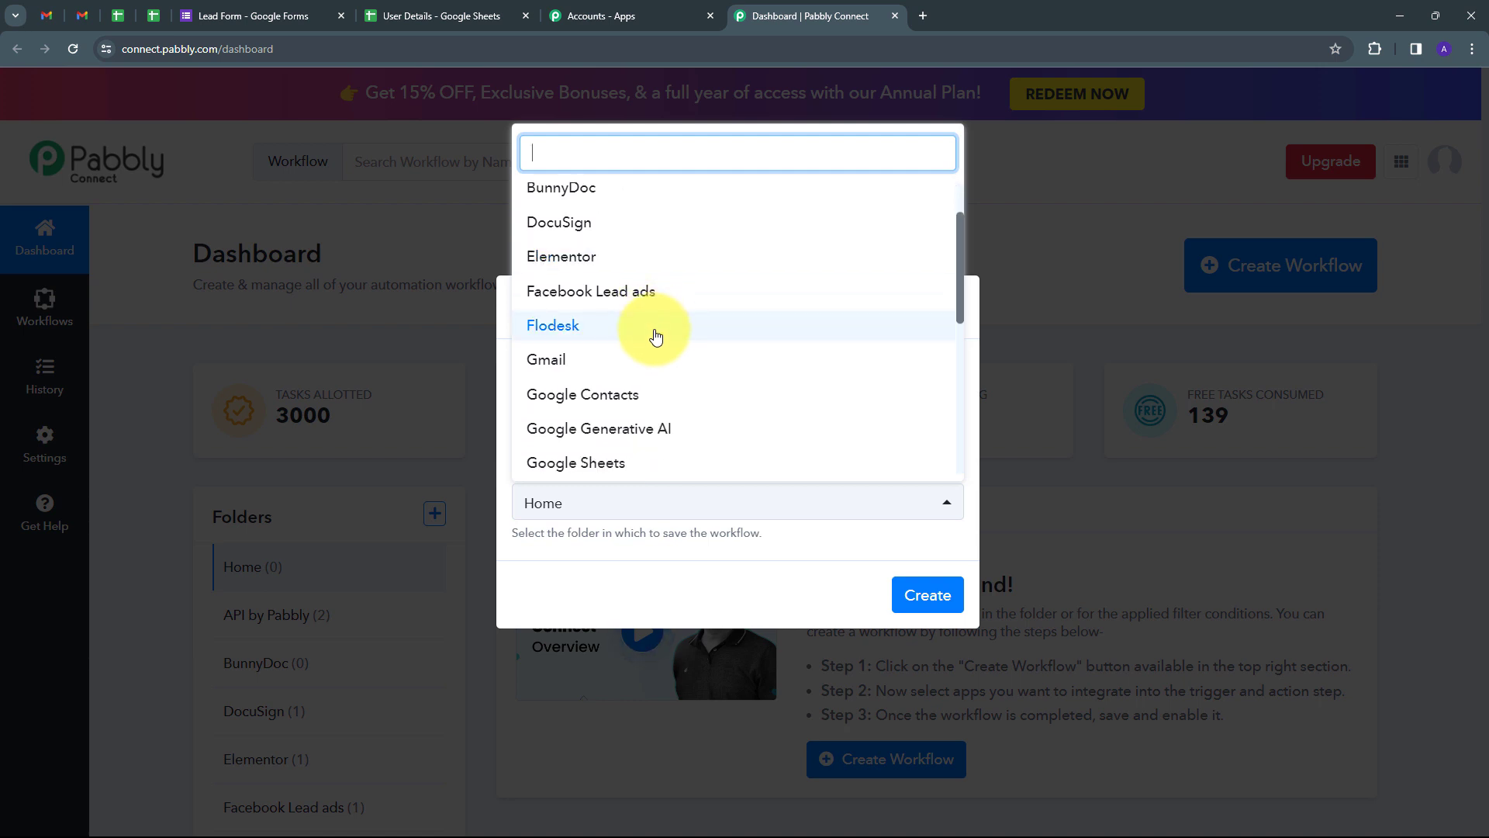
left_click(556, 368)
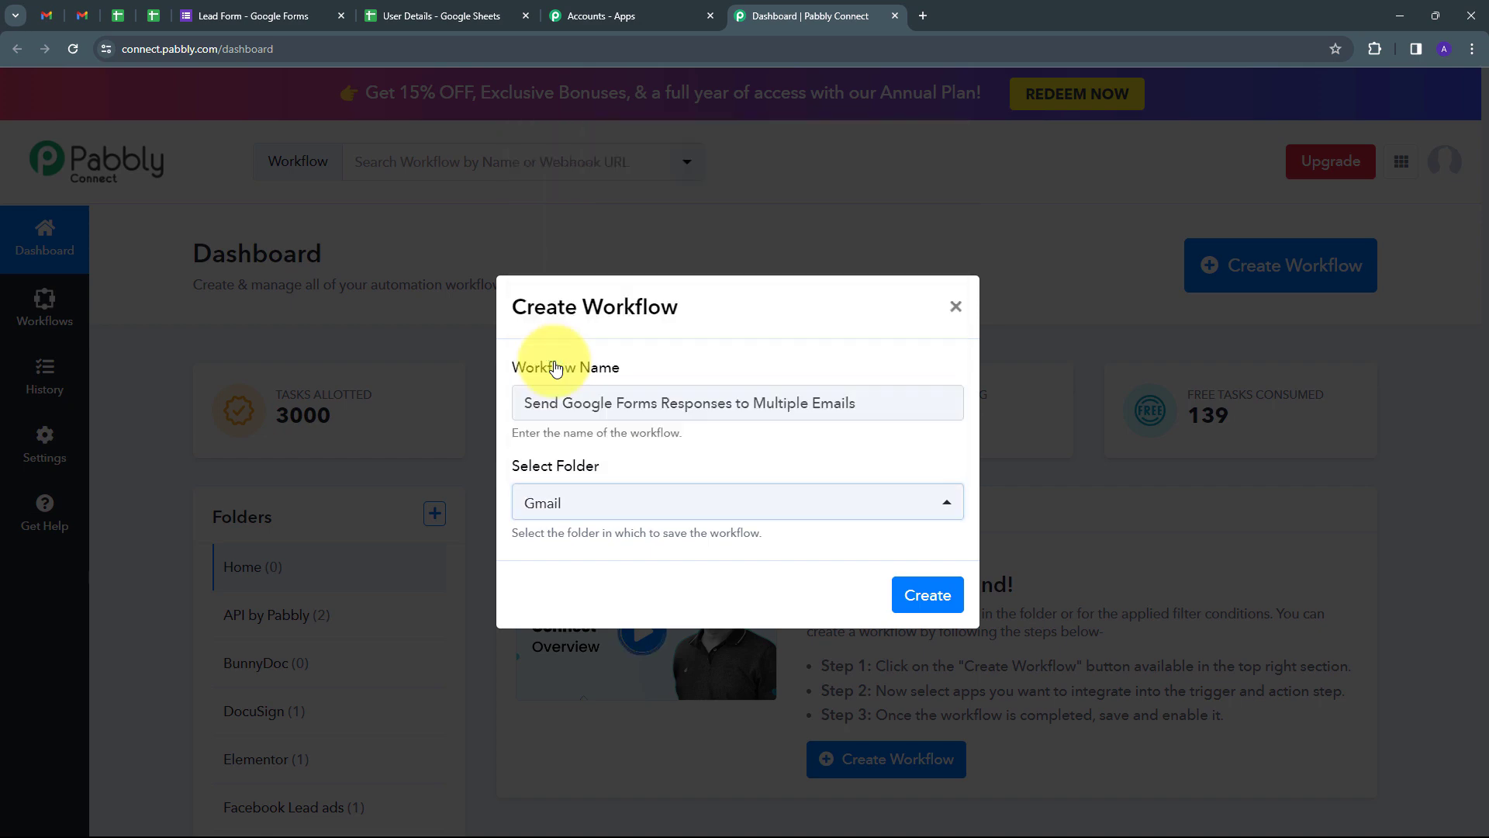
left_click(928, 593)
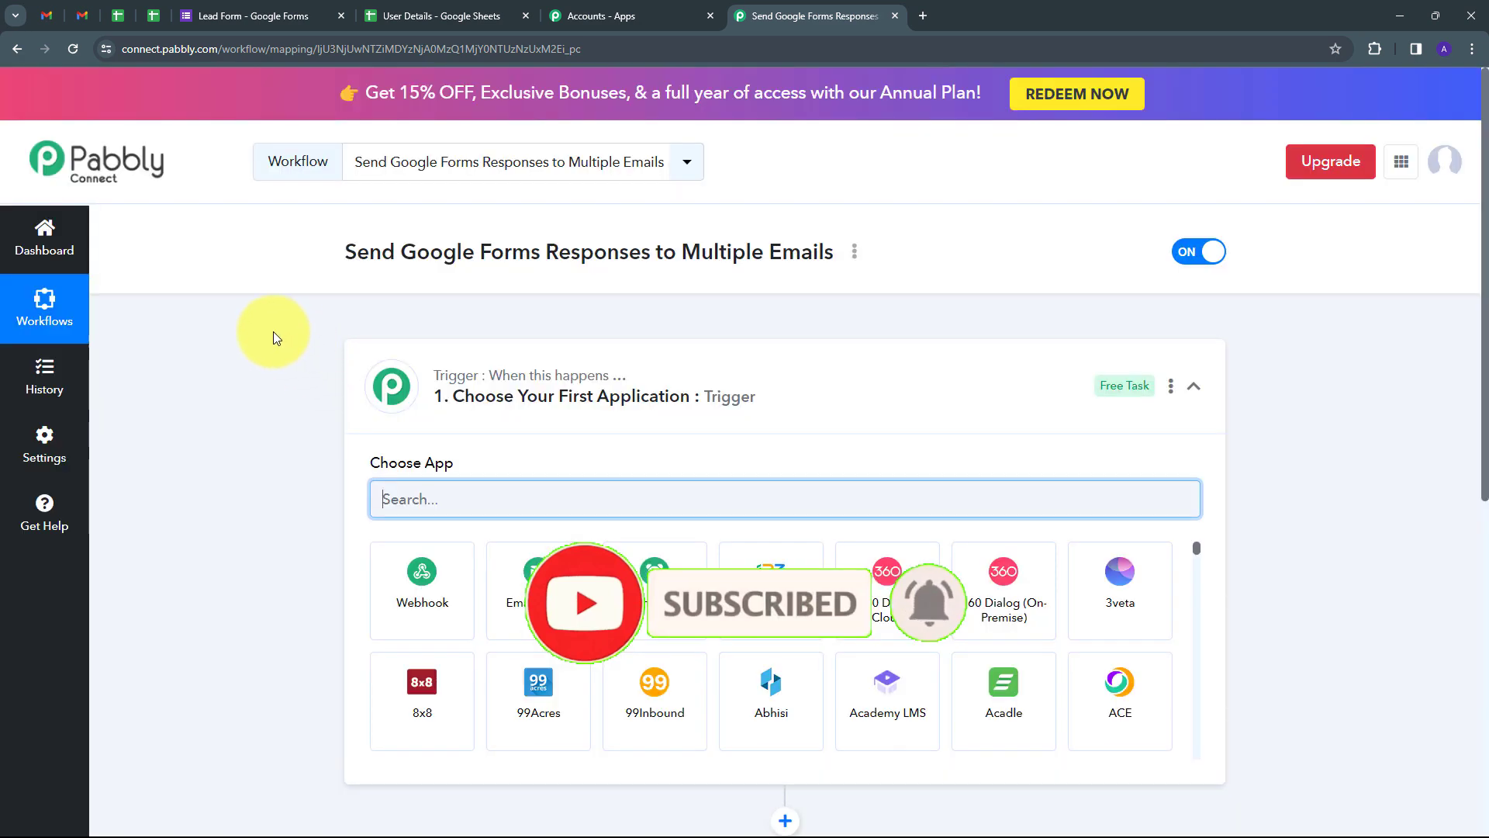
Step: Set Google Forms as the trigger app with the New Response Received event
scroll(274, 332, "down", 3)
scroll(273, 332, "up", 1)
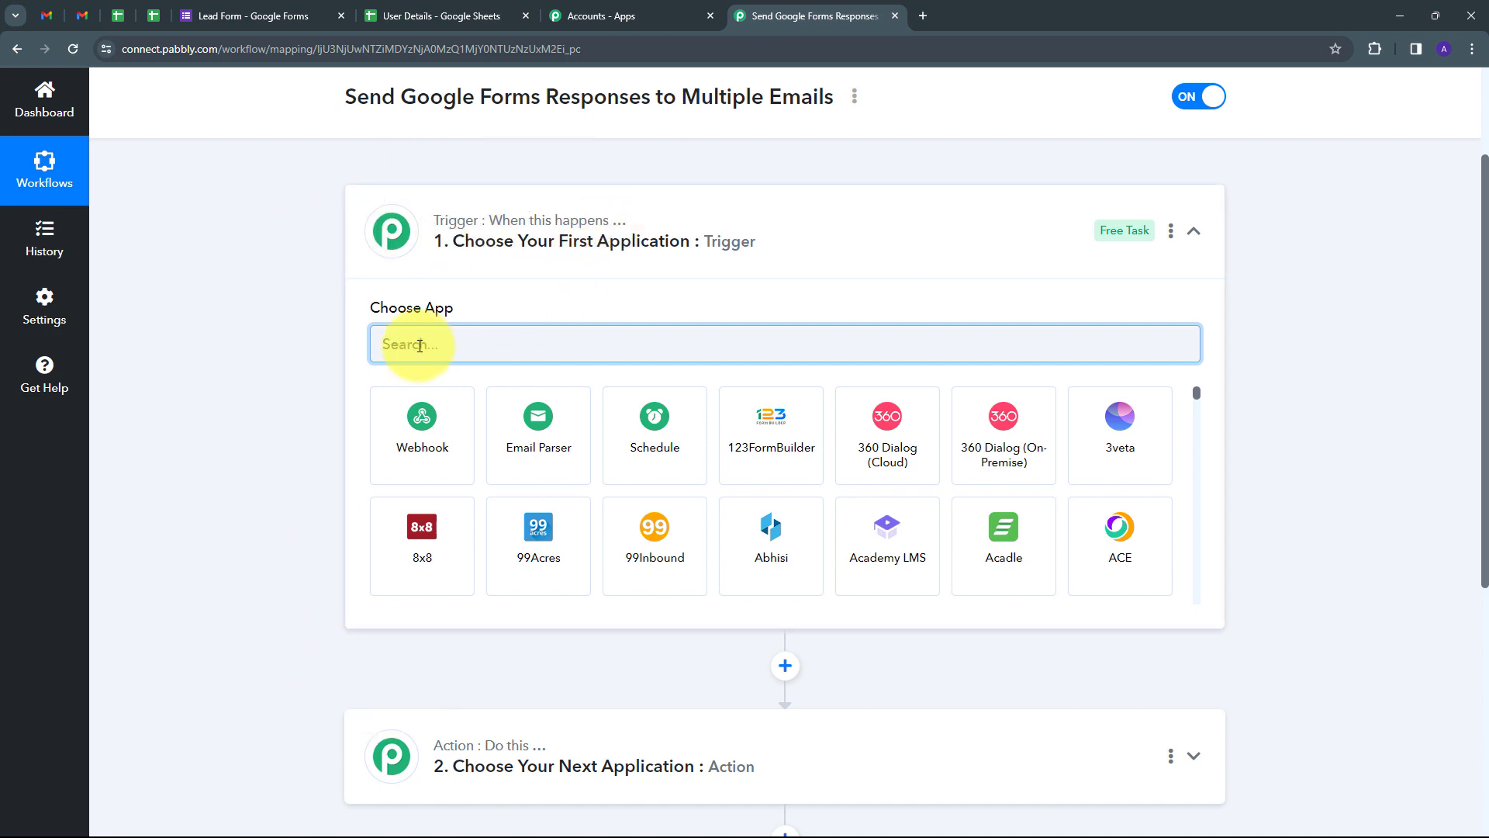
type("Google")
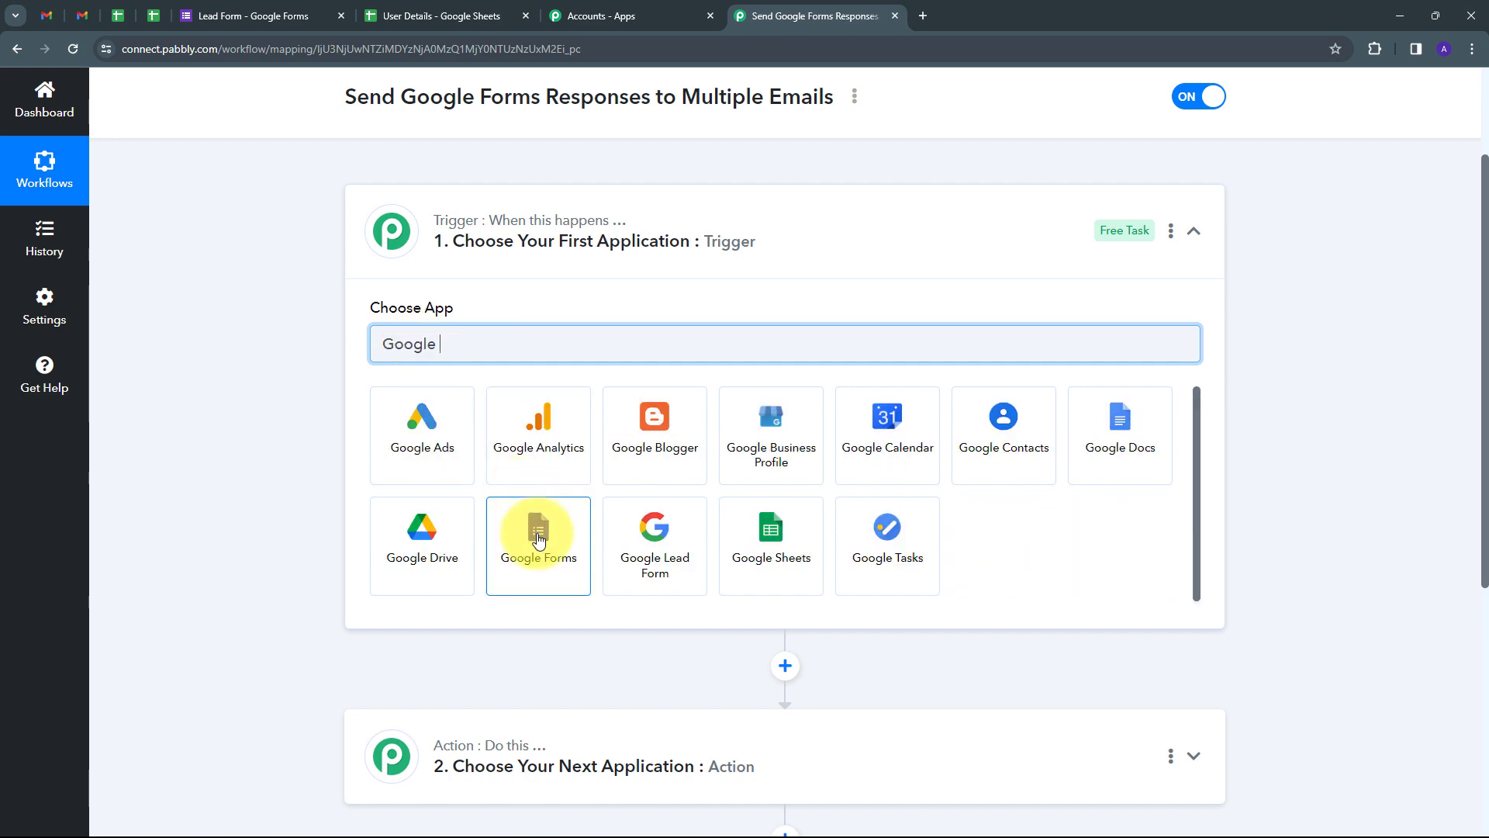
left_click(539, 541)
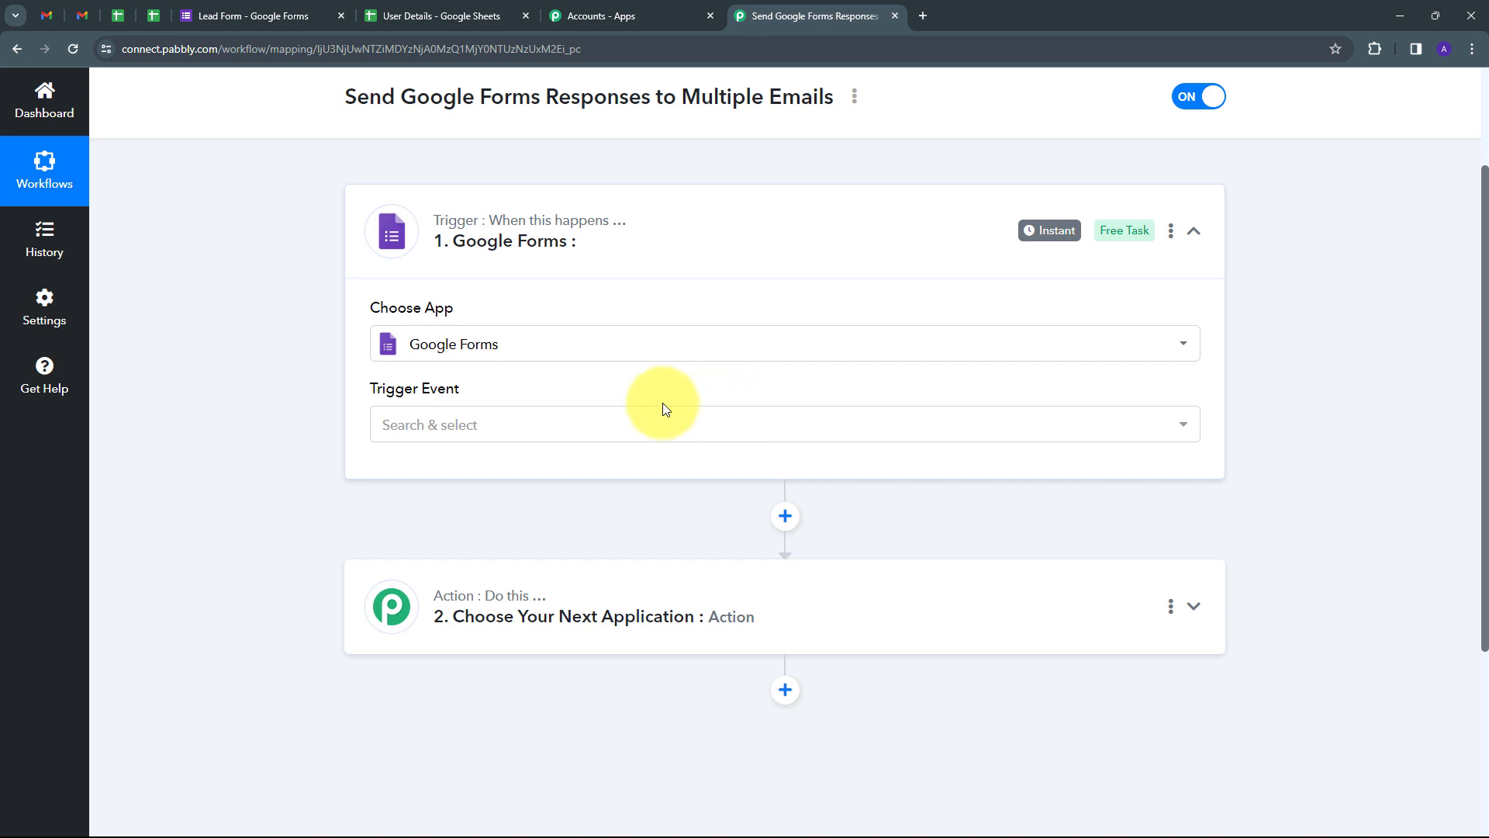
left_click(644, 423)
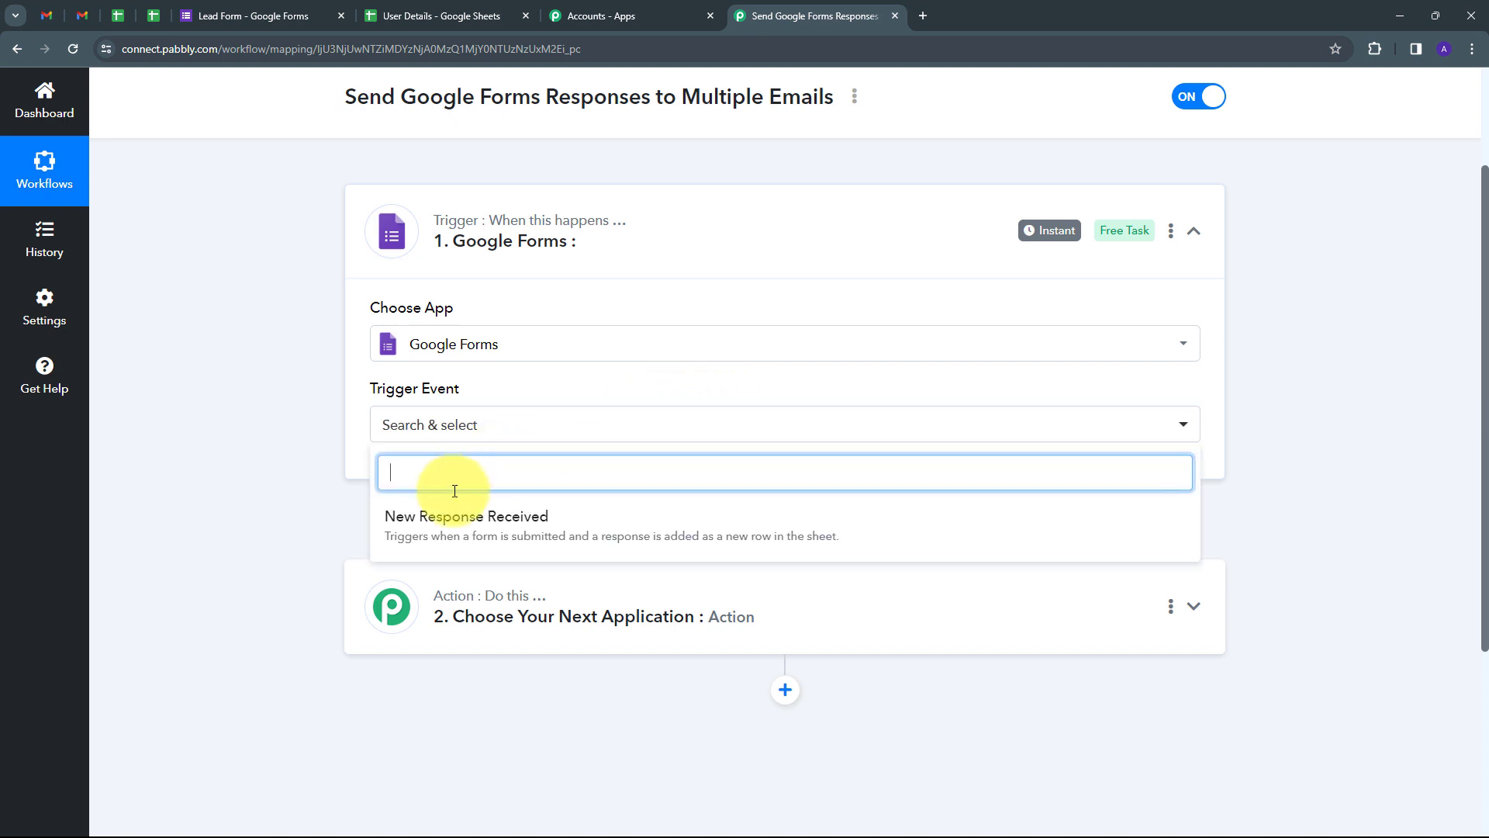
left_click(477, 527)
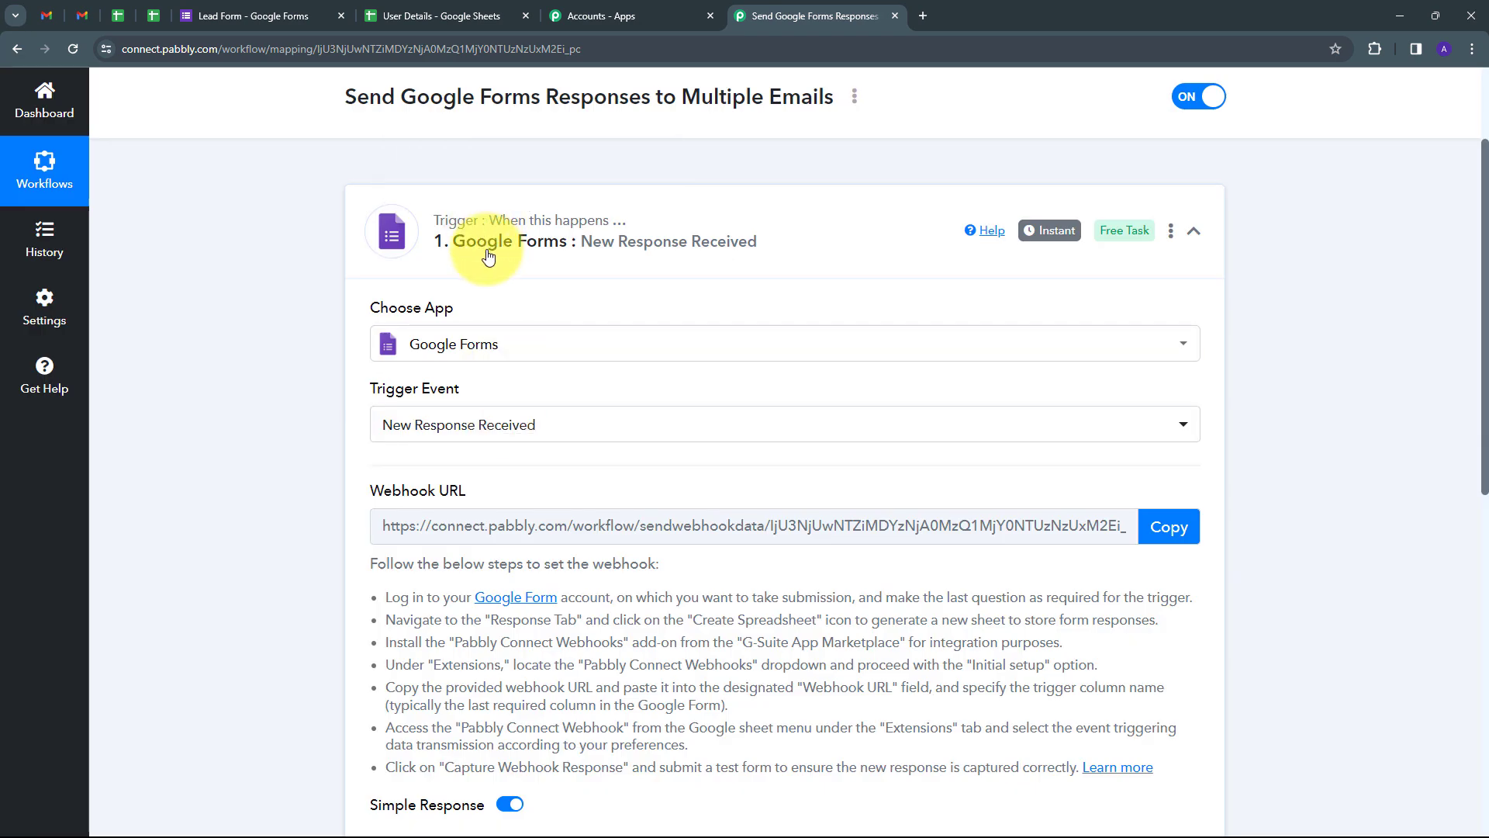
Step: Read the webhook setup instructions and copy the trigger's webhook URL
scroll(251, 381, "down", 1)
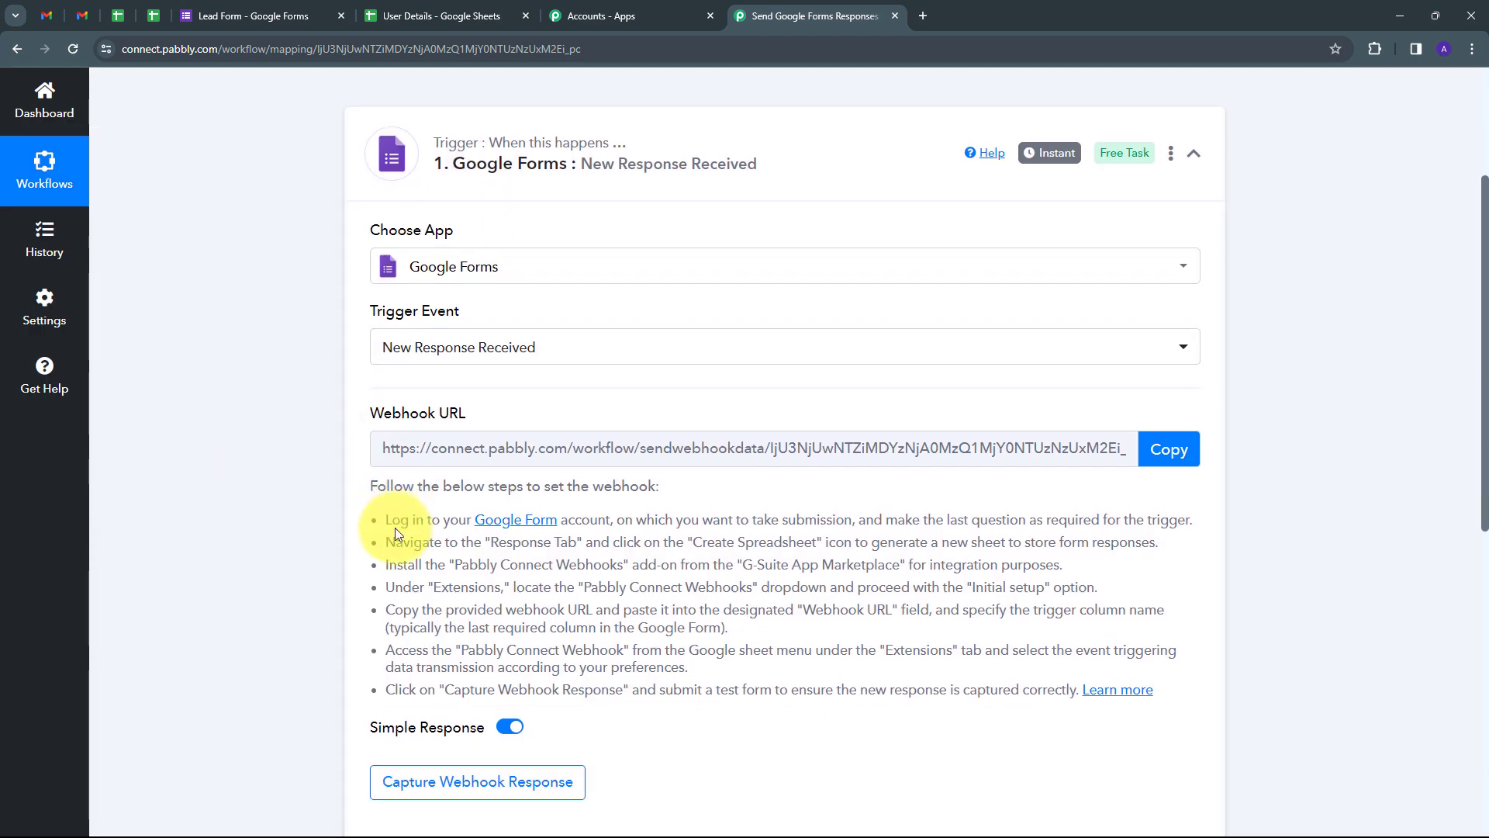
left_click_drag(380, 515, 745, 733)
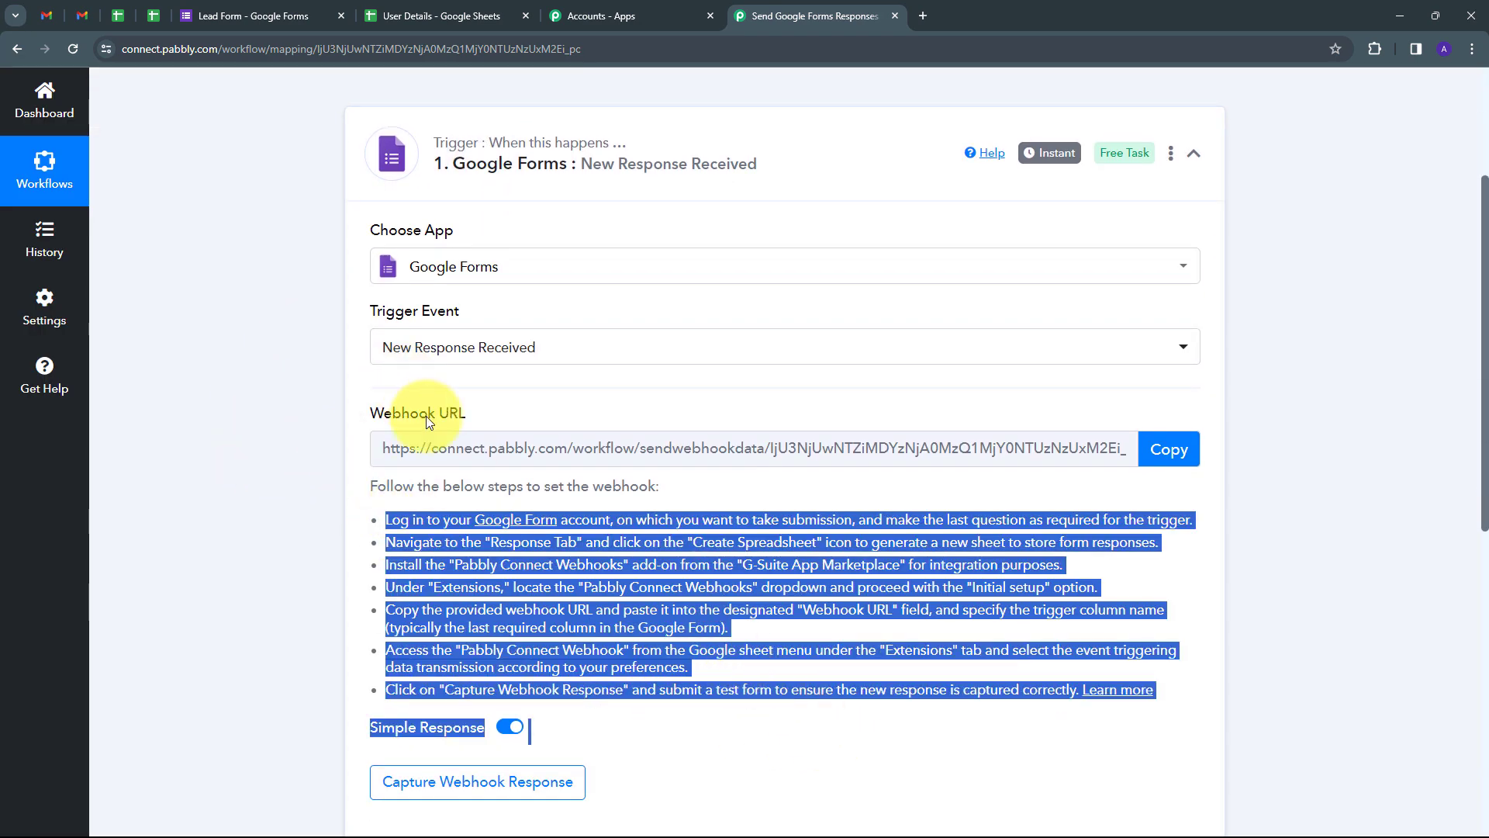
left_click(1161, 452)
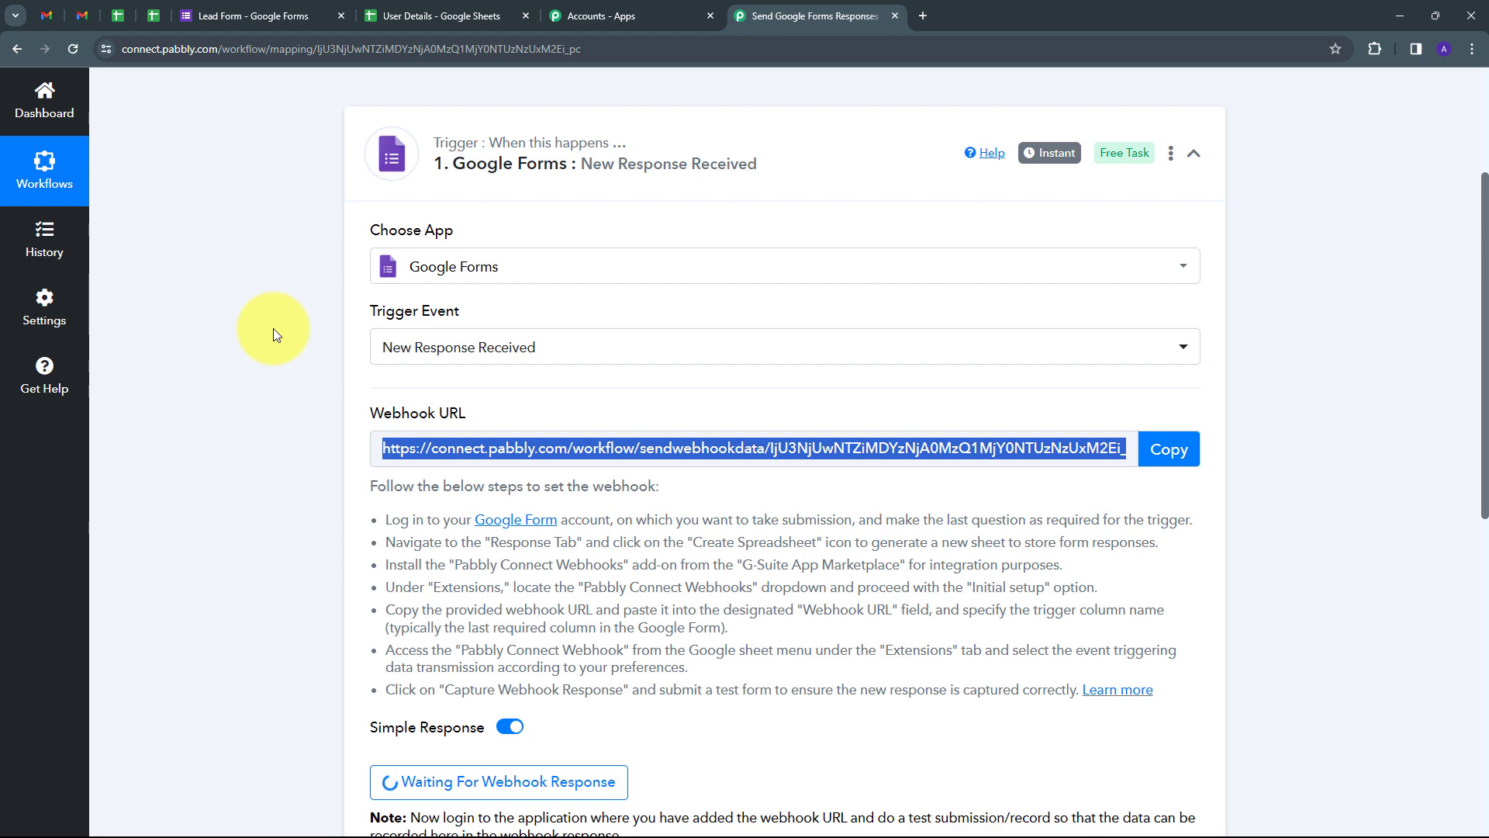
Step: Review the Lead Form questions, then switch to the User Details response spreadsheet
left_click(246, 16)
scroll(476, 458, "down", 3)
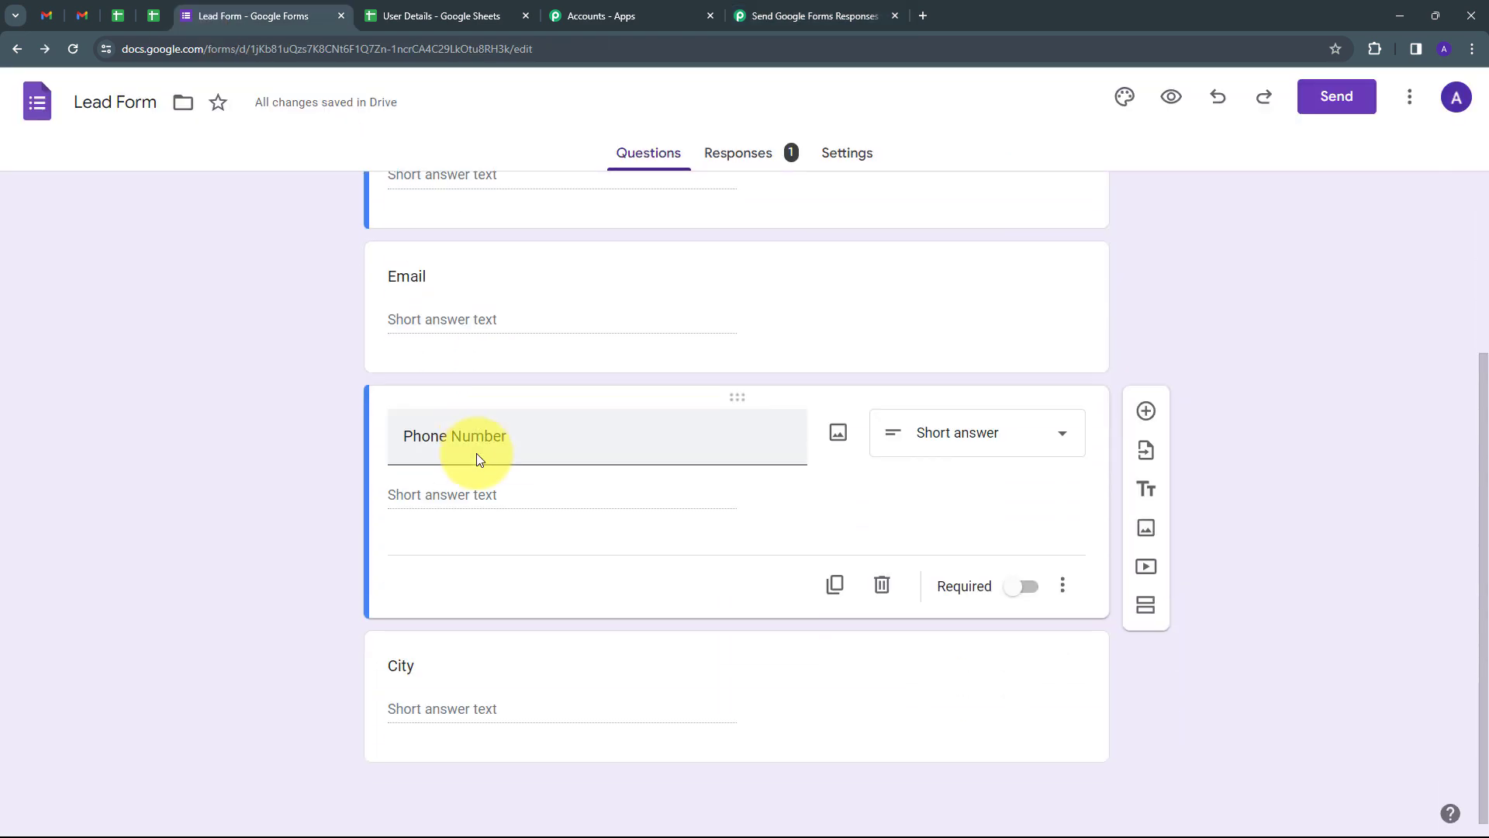
scroll(436, 283, "up", 3)
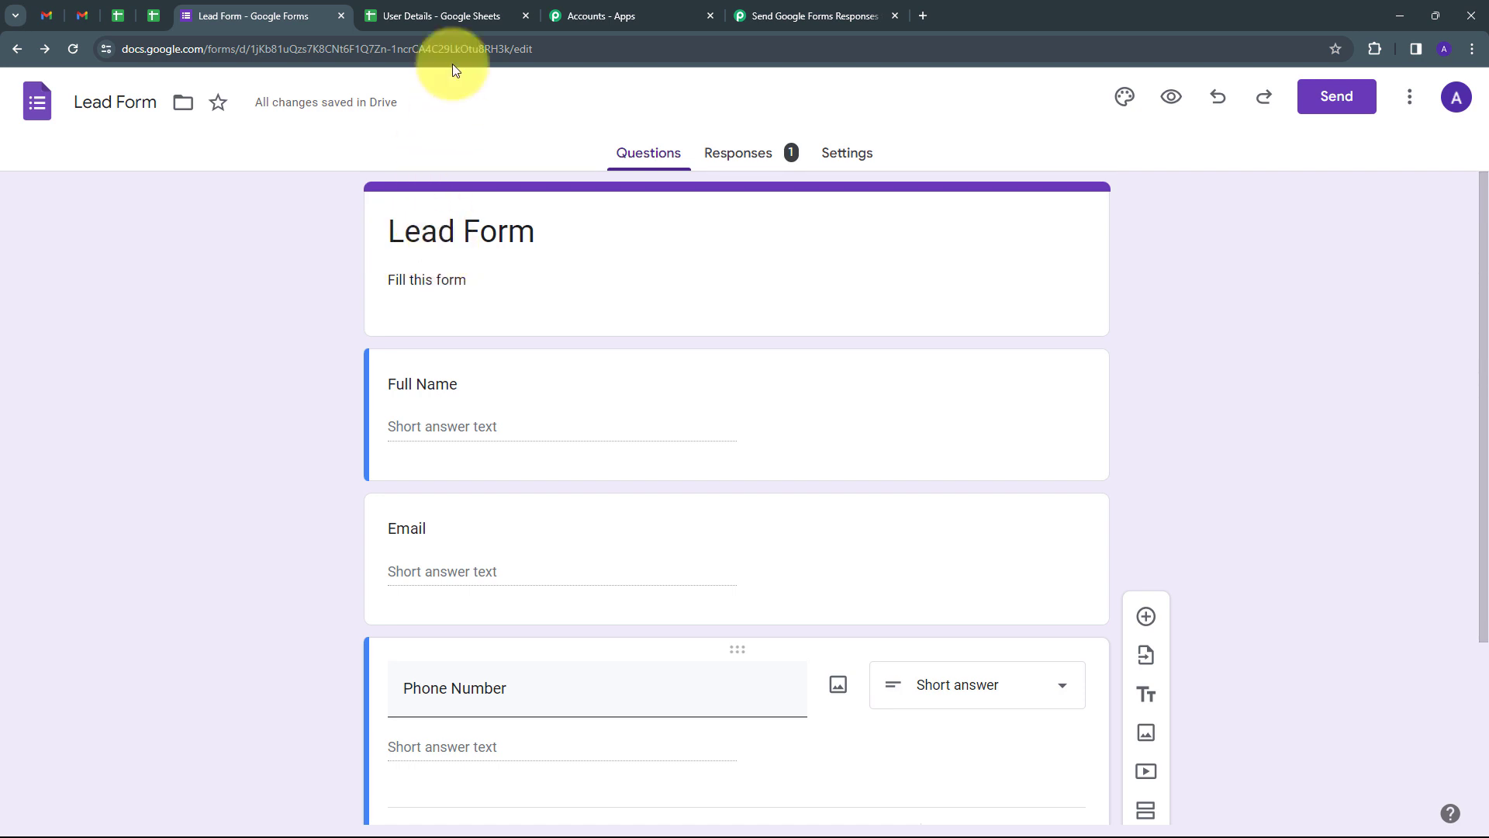
left_click(442, 13)
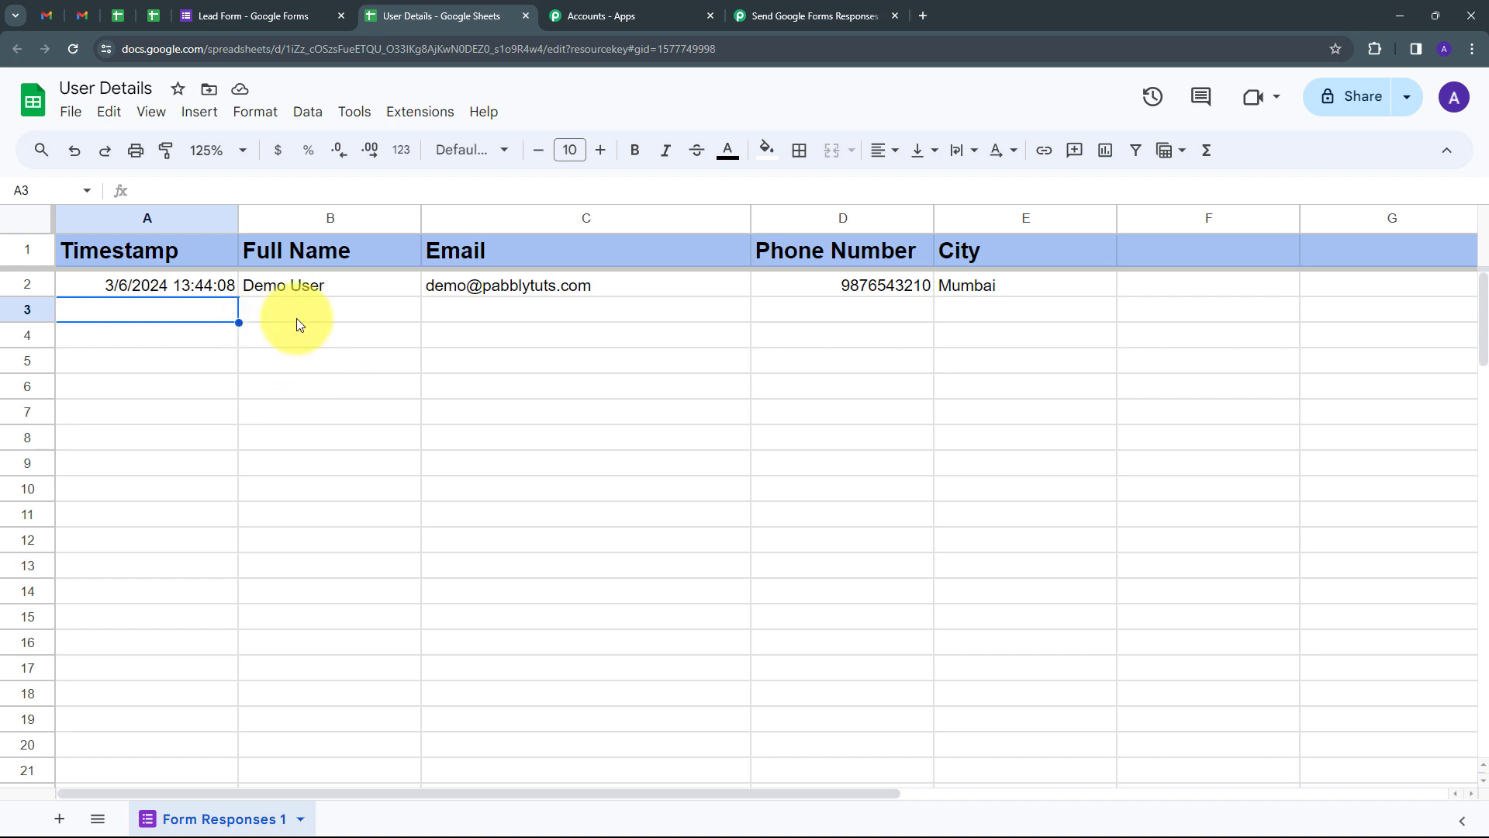
Step: Search the add-on marketplace for 'pabbly' to confirm Pabbly Connect Webhooks is installed
left_click(430, 119)
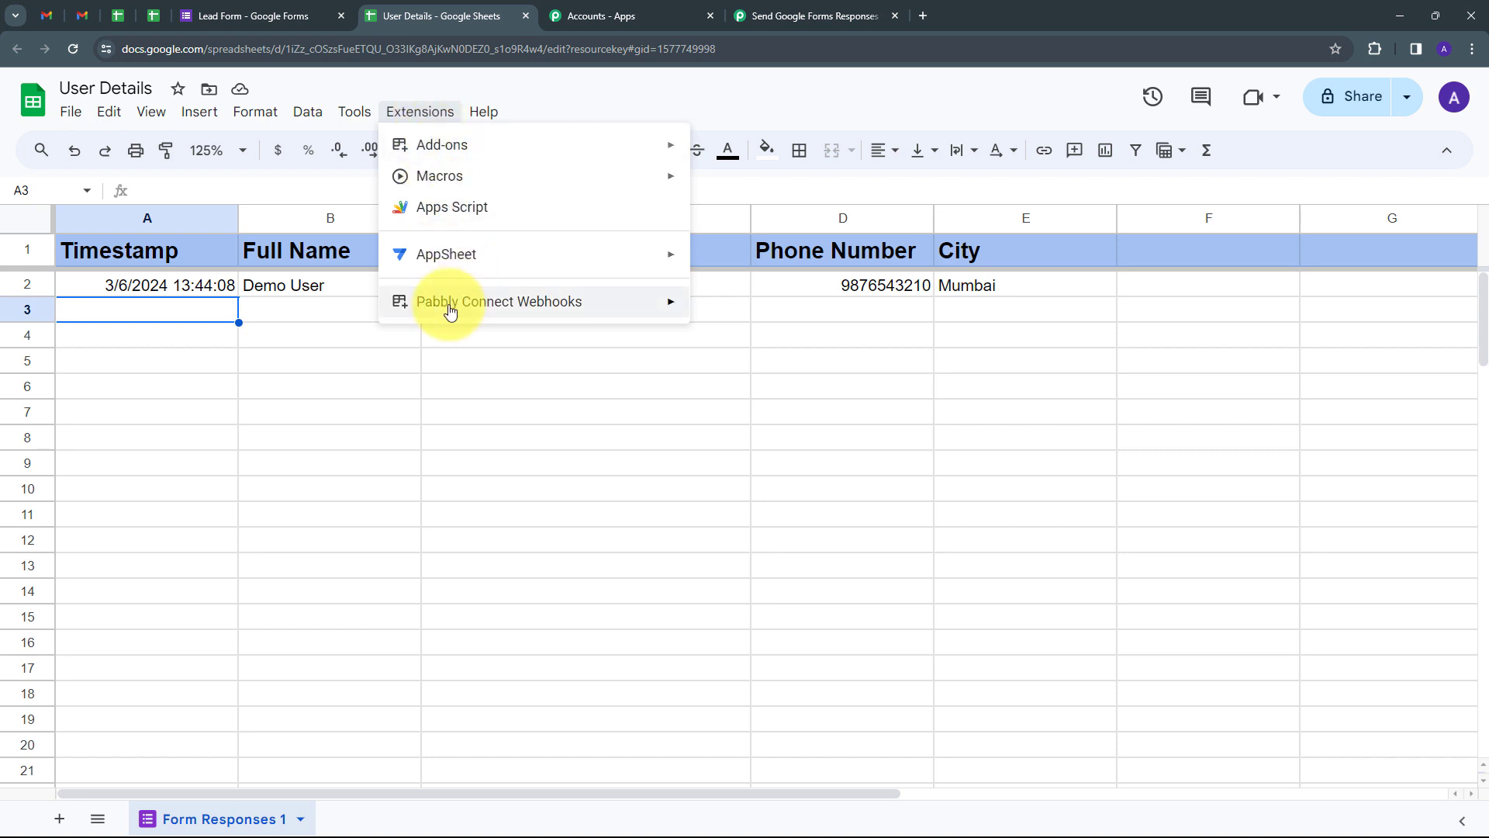
mouse_move(448, 308)
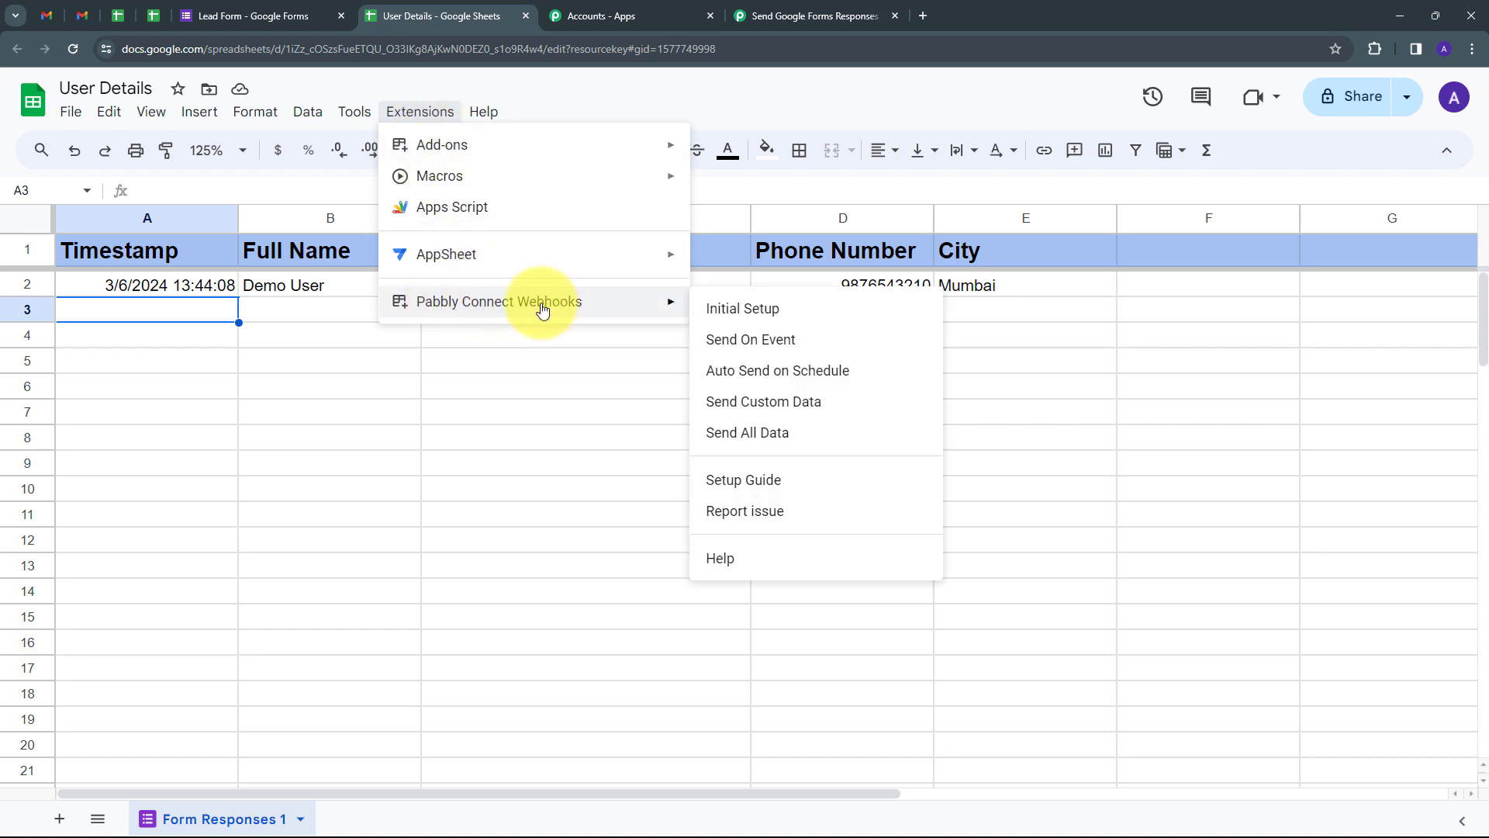
mouse_move(426, 142)
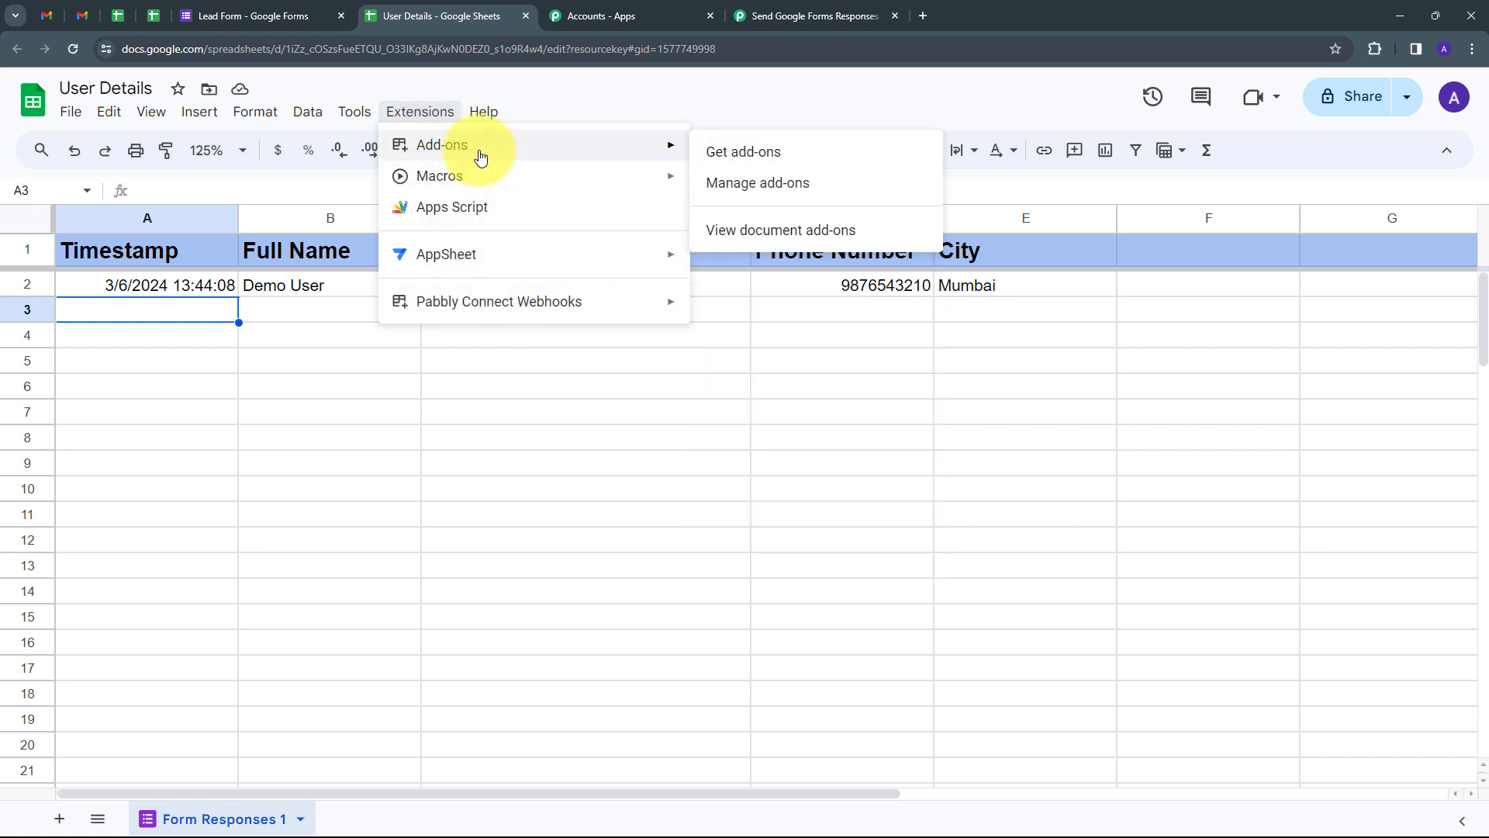
left_click(727, 159)
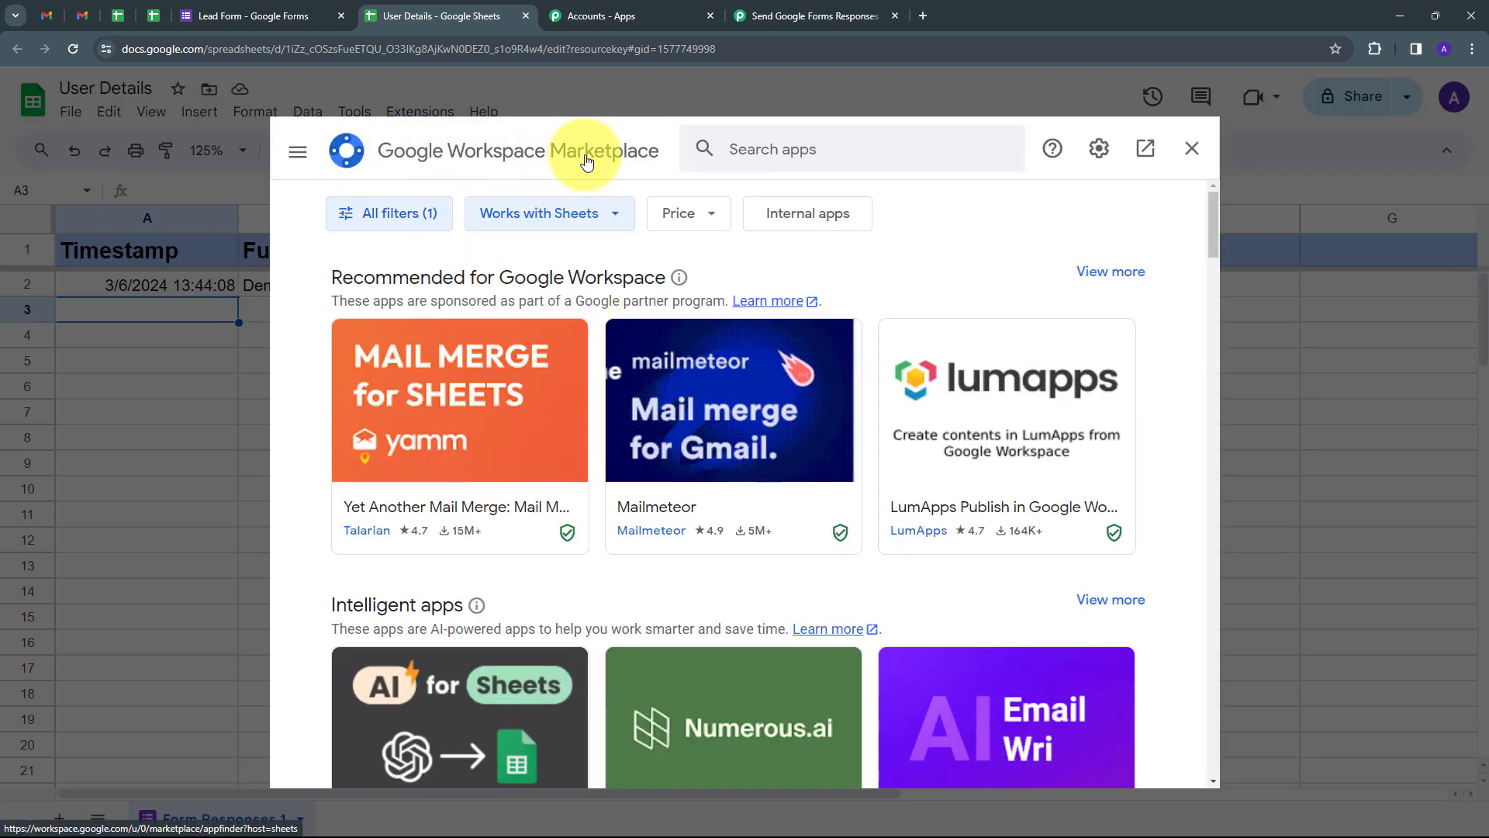
left_click(729, 156)
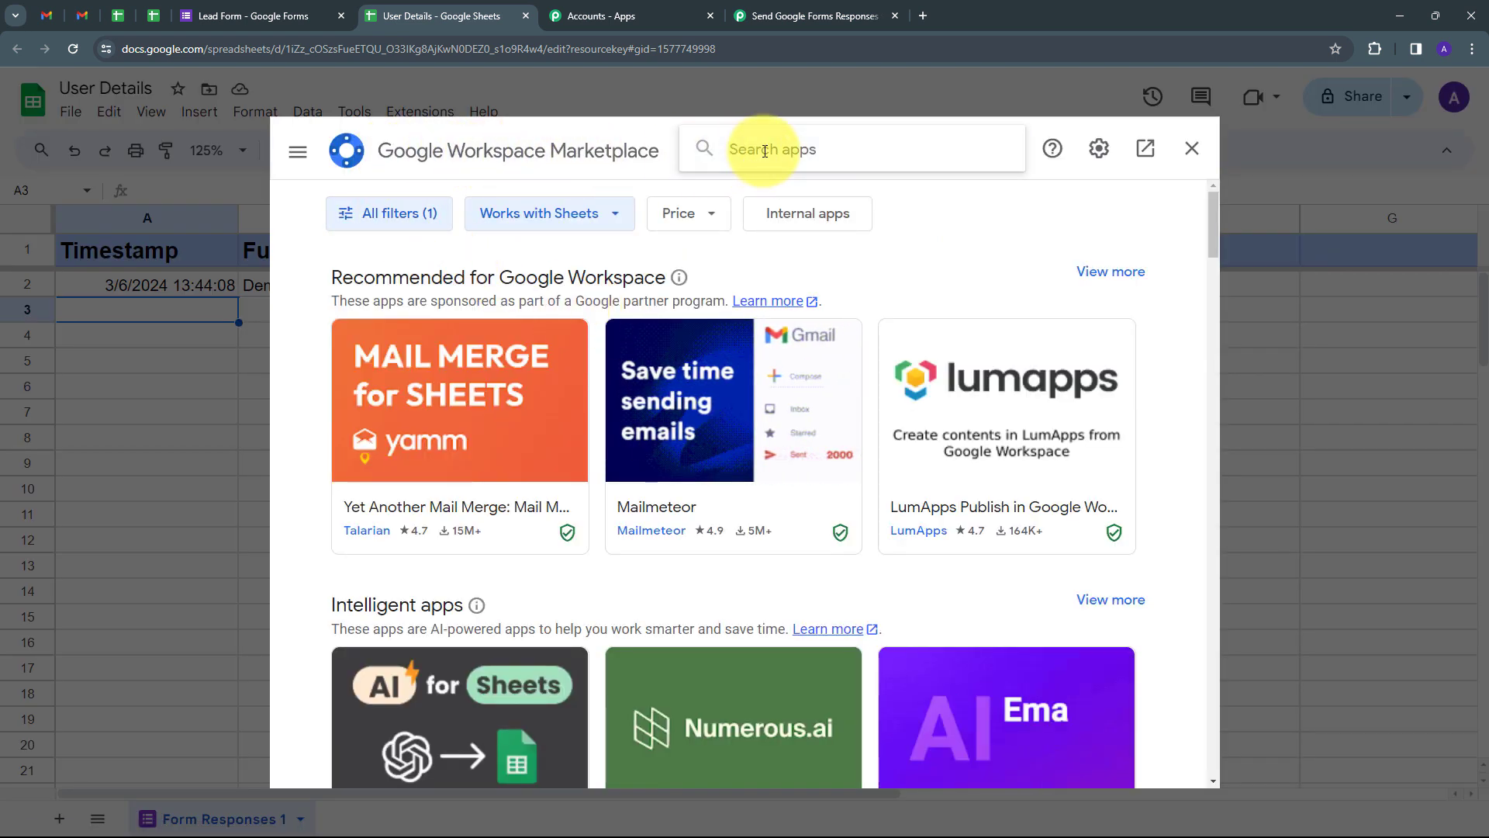
type("pabbly")
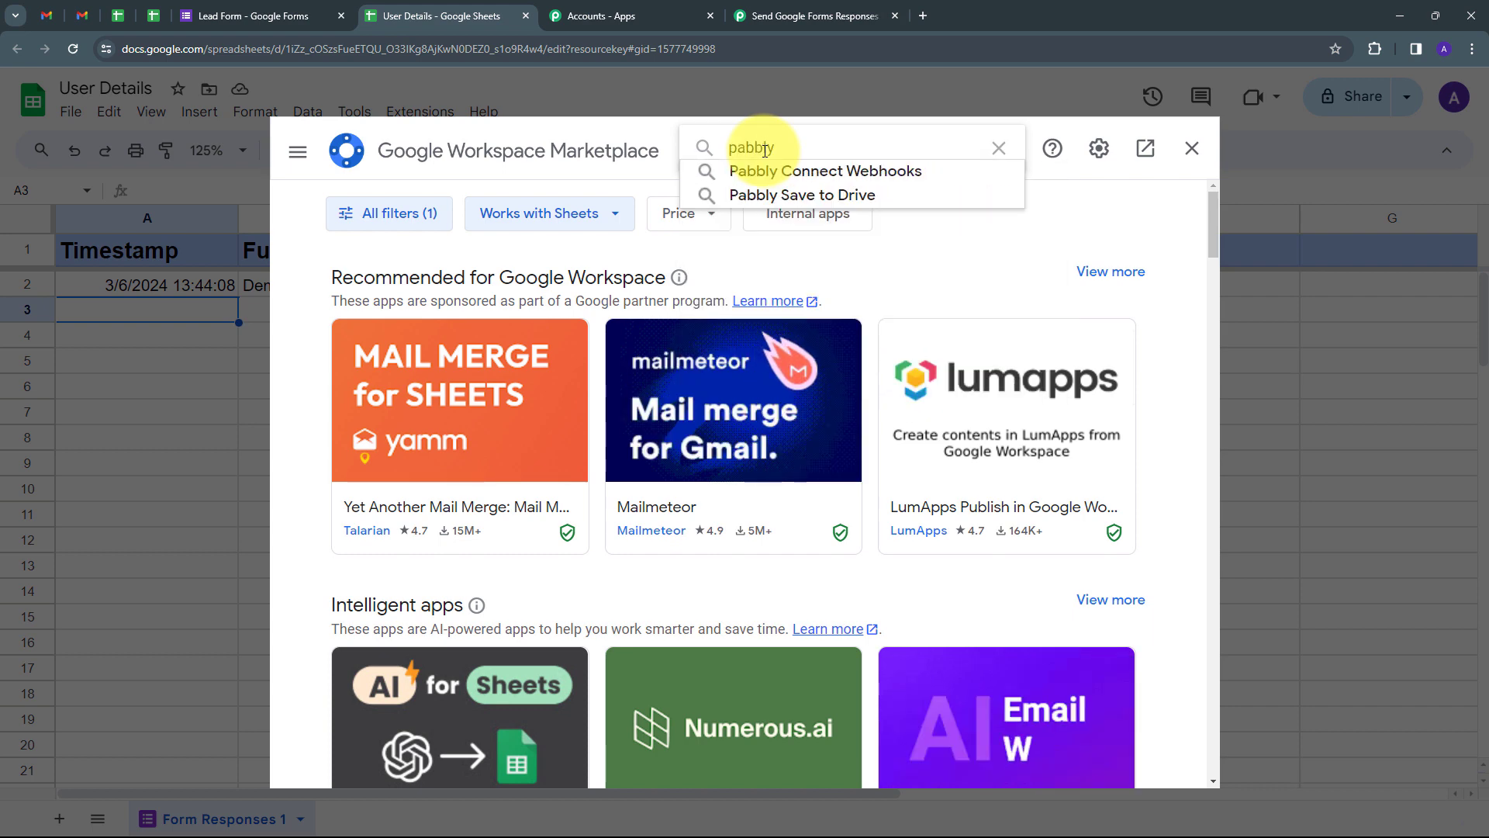
left_click(775, 171)
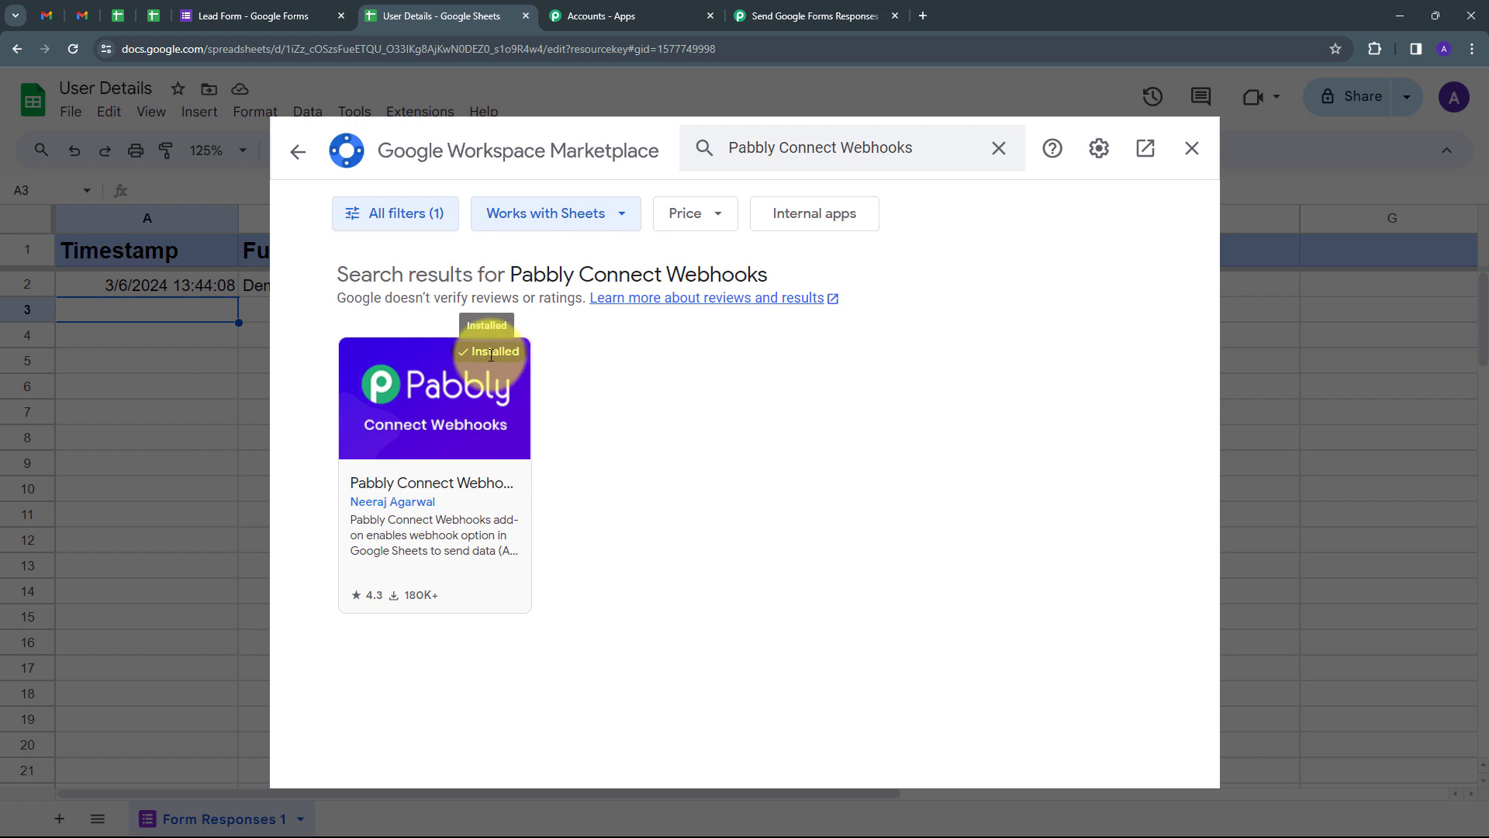
left_click(1191, 149)
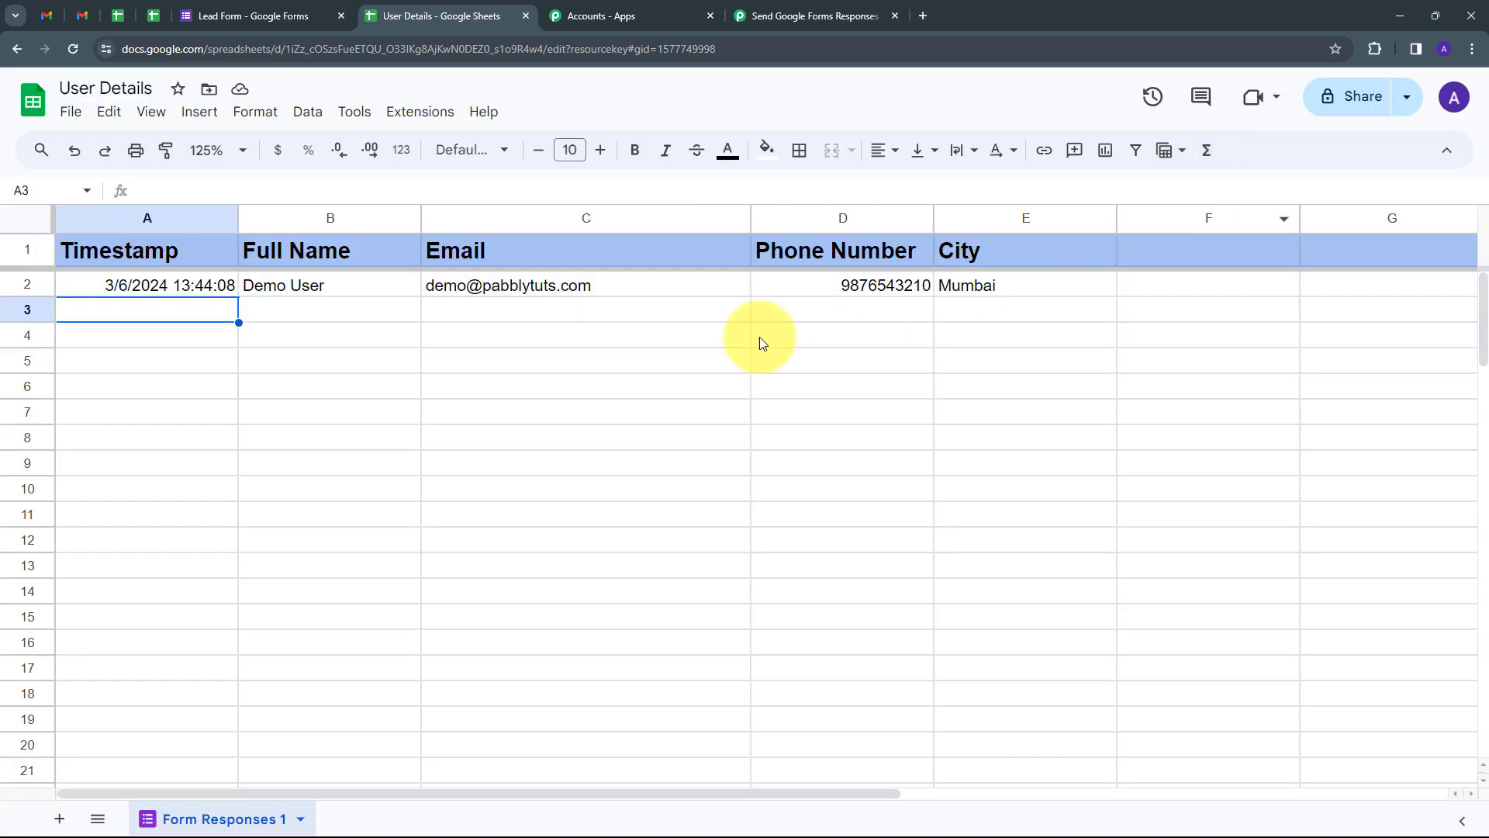
Step: Launch Pabbly Connect Webhooks Initial Setup from the Extensions menu
left_click(395, 123)
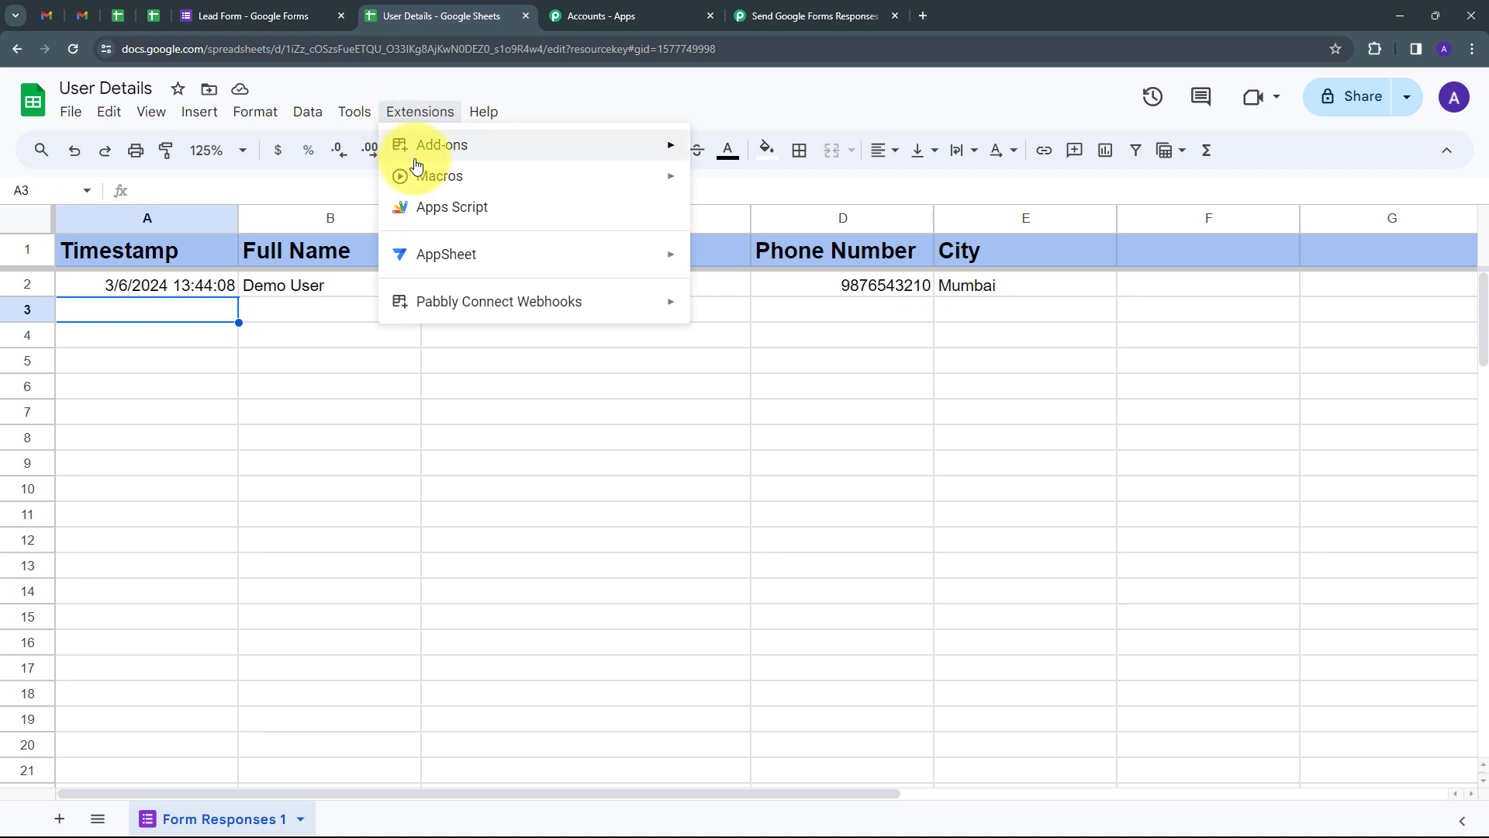
mouse_move(431, 307)
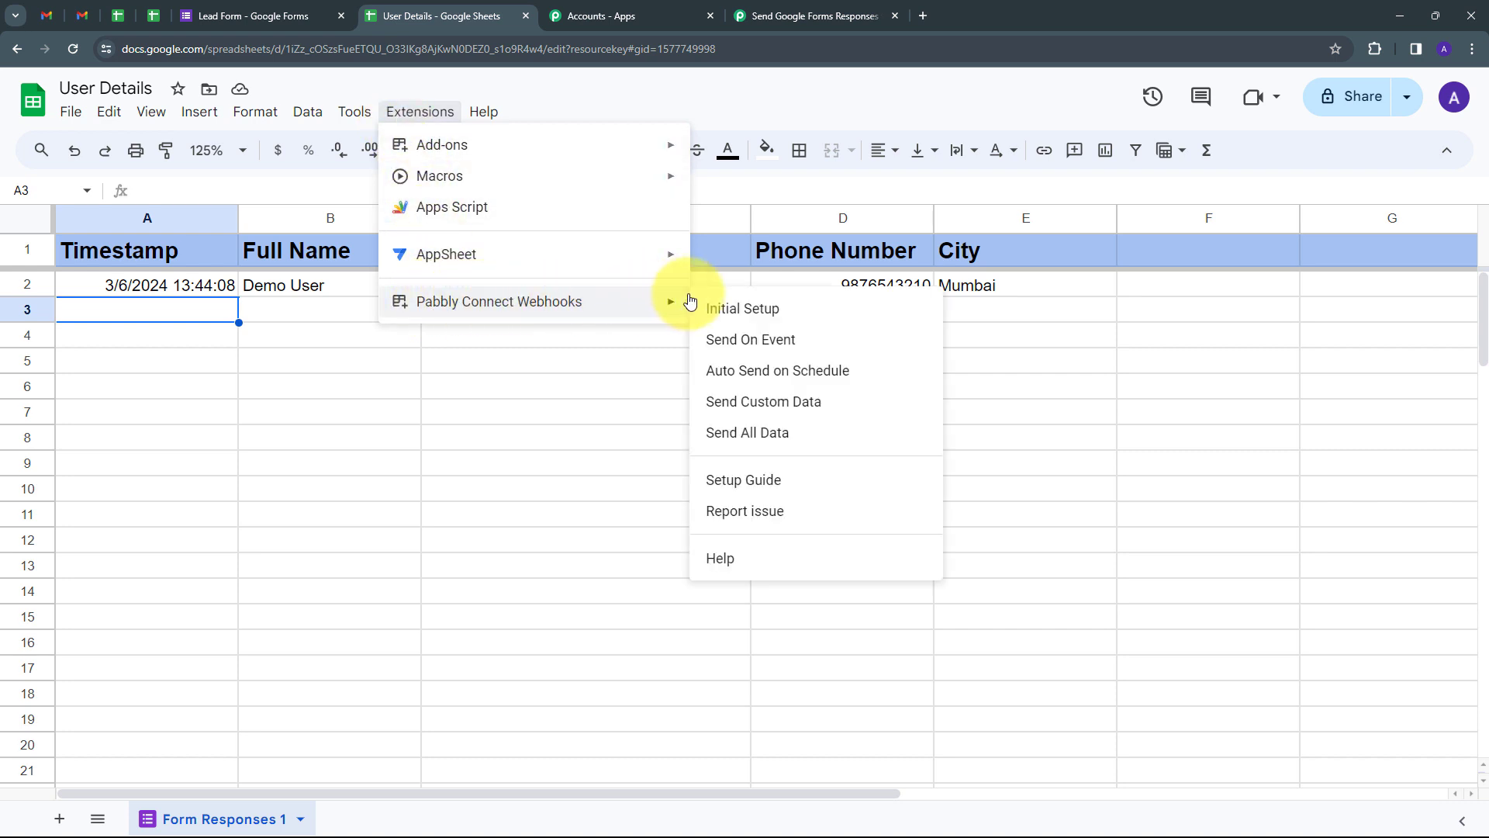
left_click(739, 314)
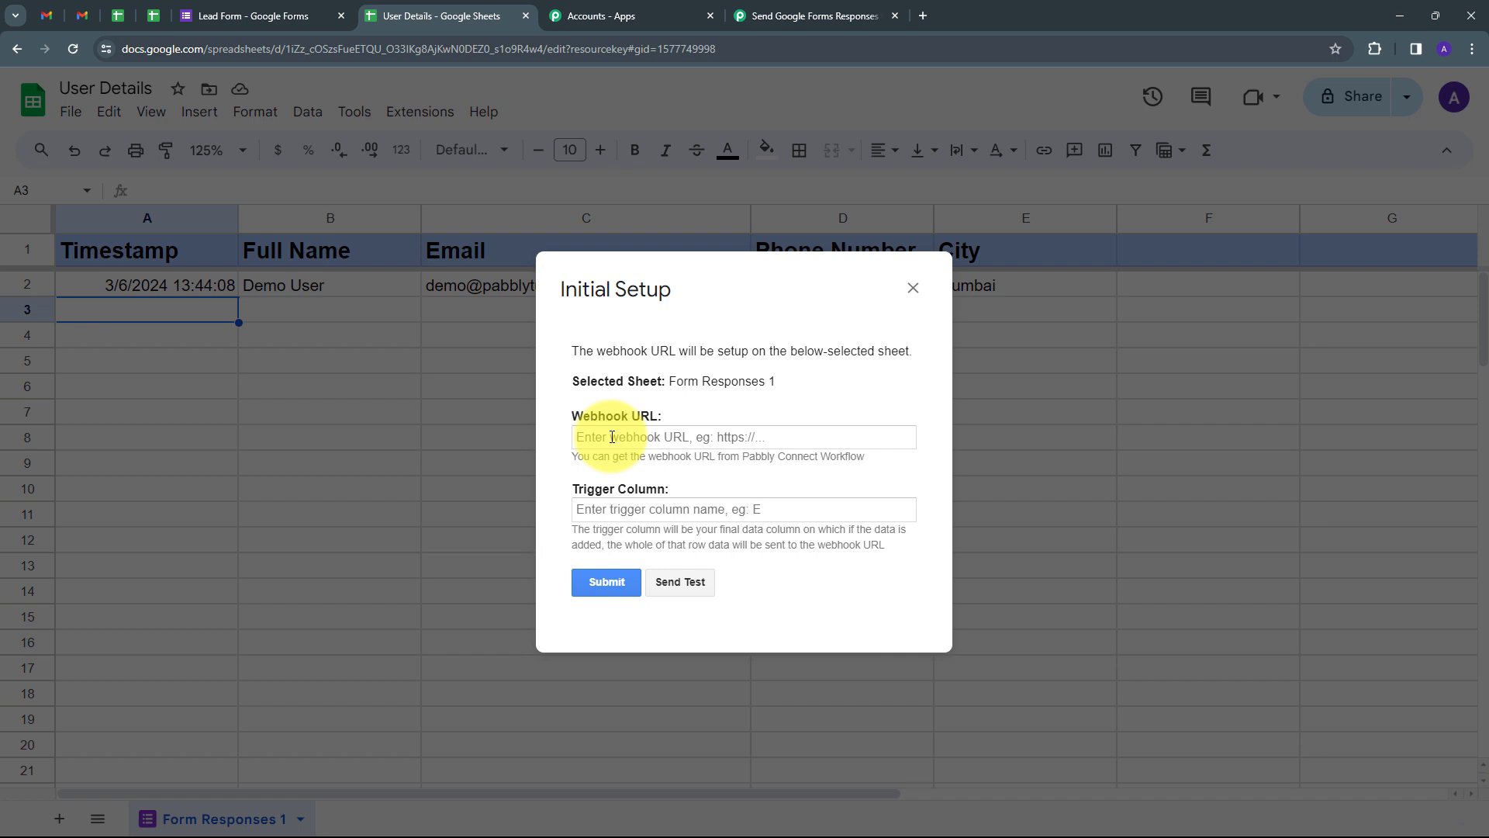
Step: Paste the Pabbly webhook URL, set trigger column E, submit, and close the dialog
left_click(612, 437)
key("ctrl+v")
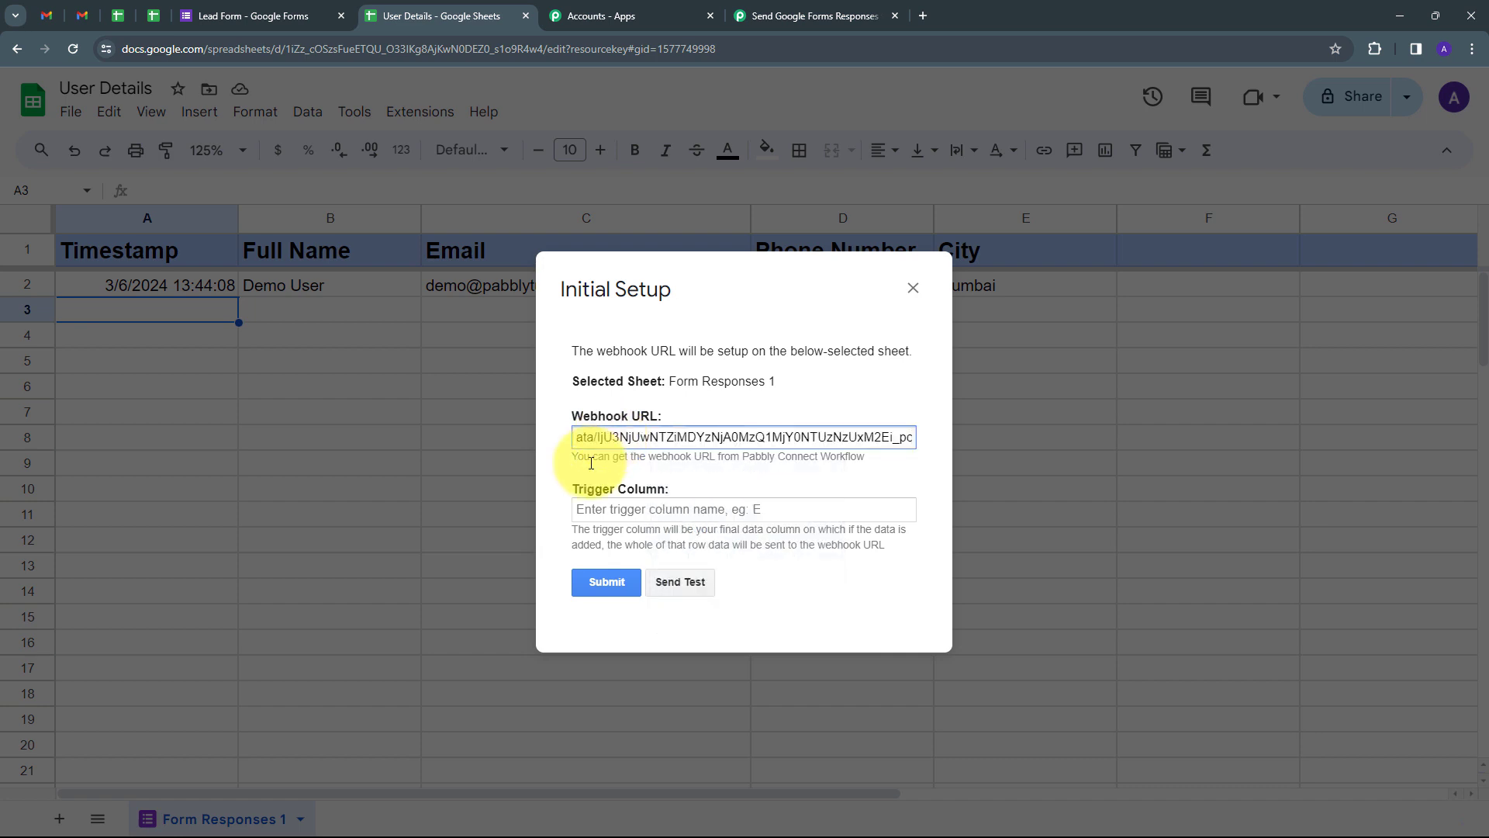
left_click(586, 466)
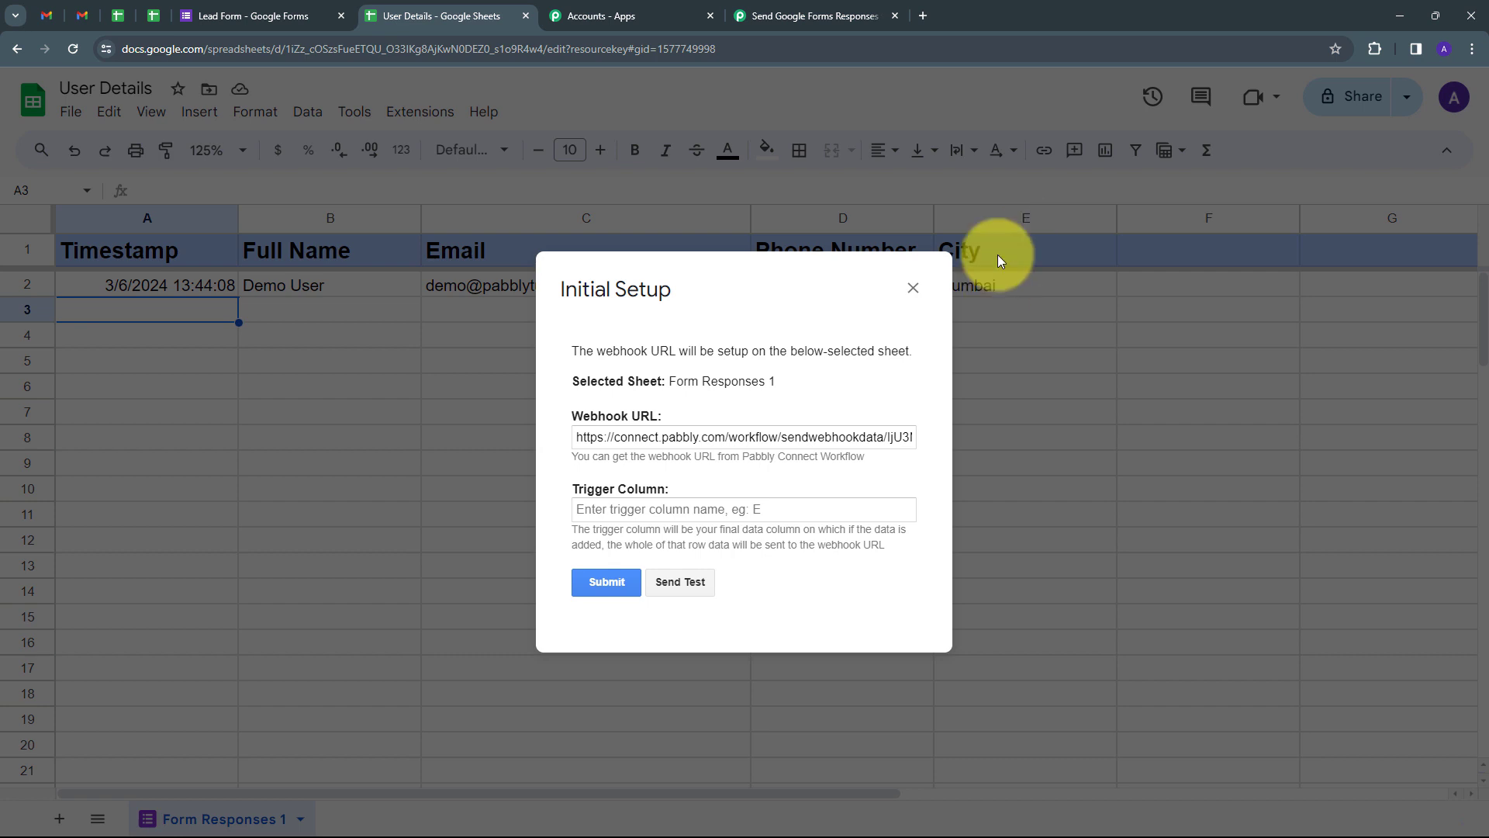
left_click(678, 508)
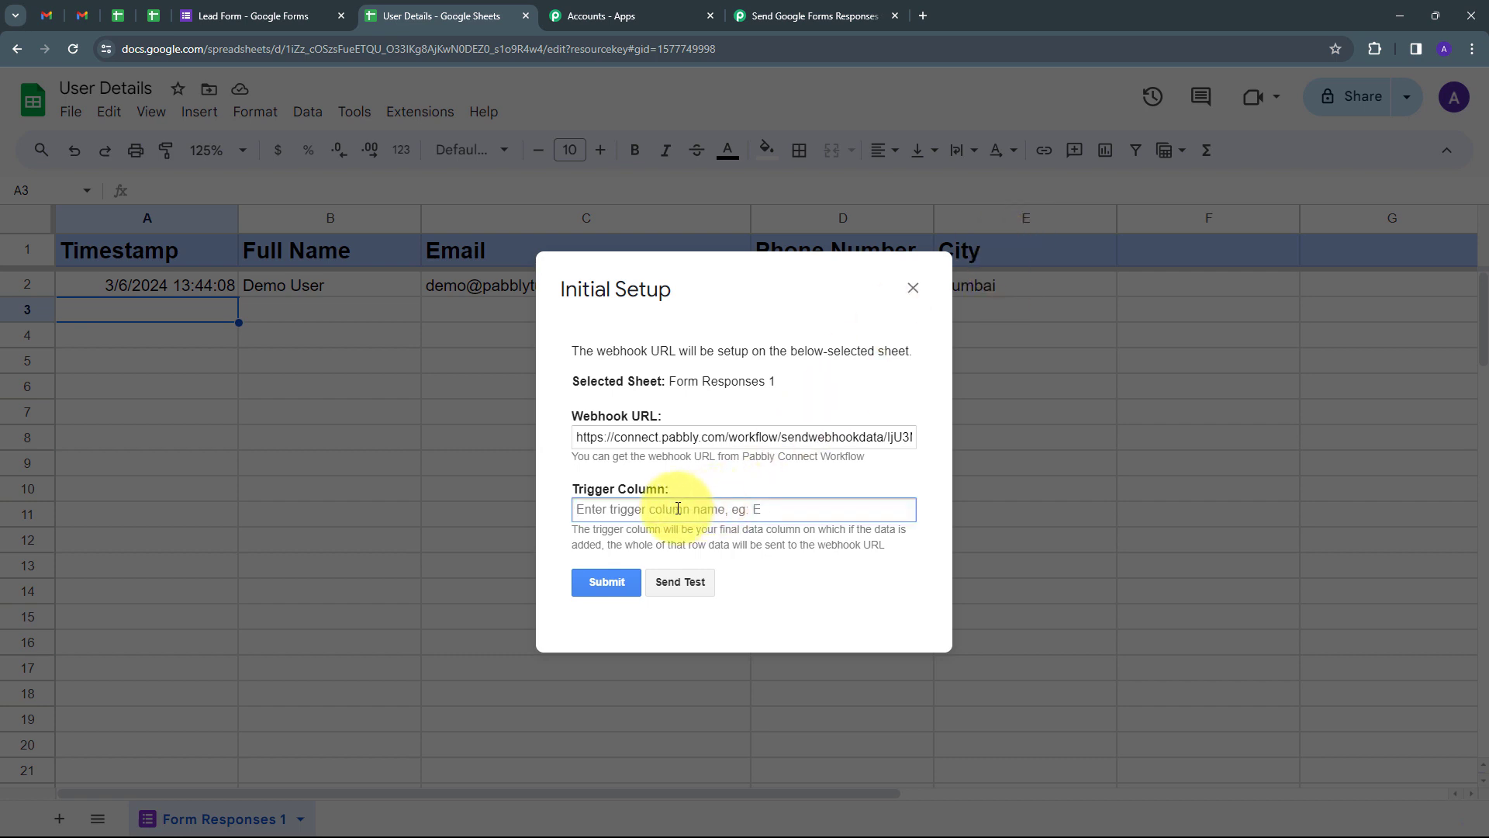
type("E")
left_click(611, 582)
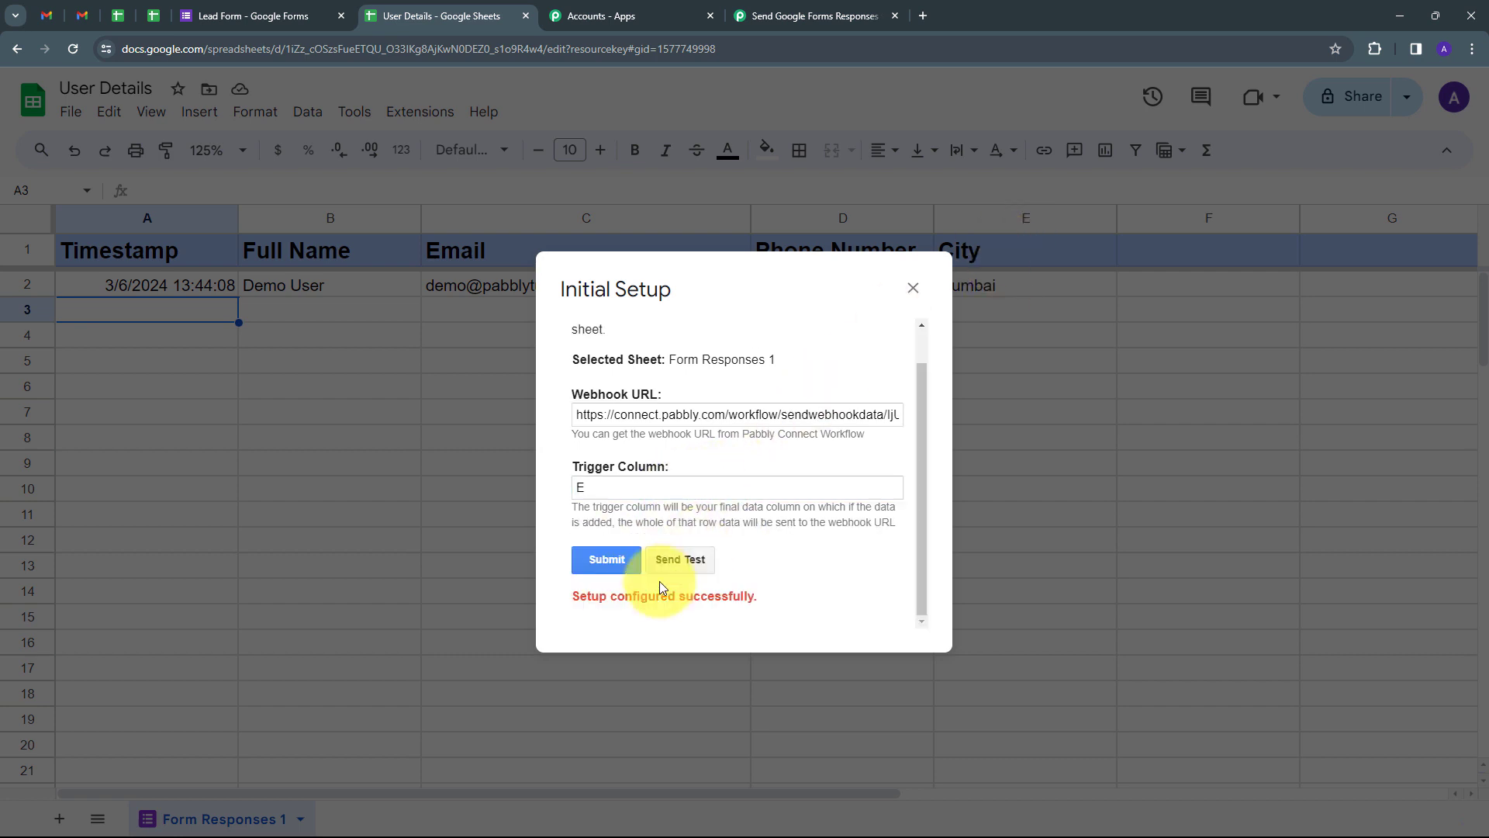
left_click(913, 288)
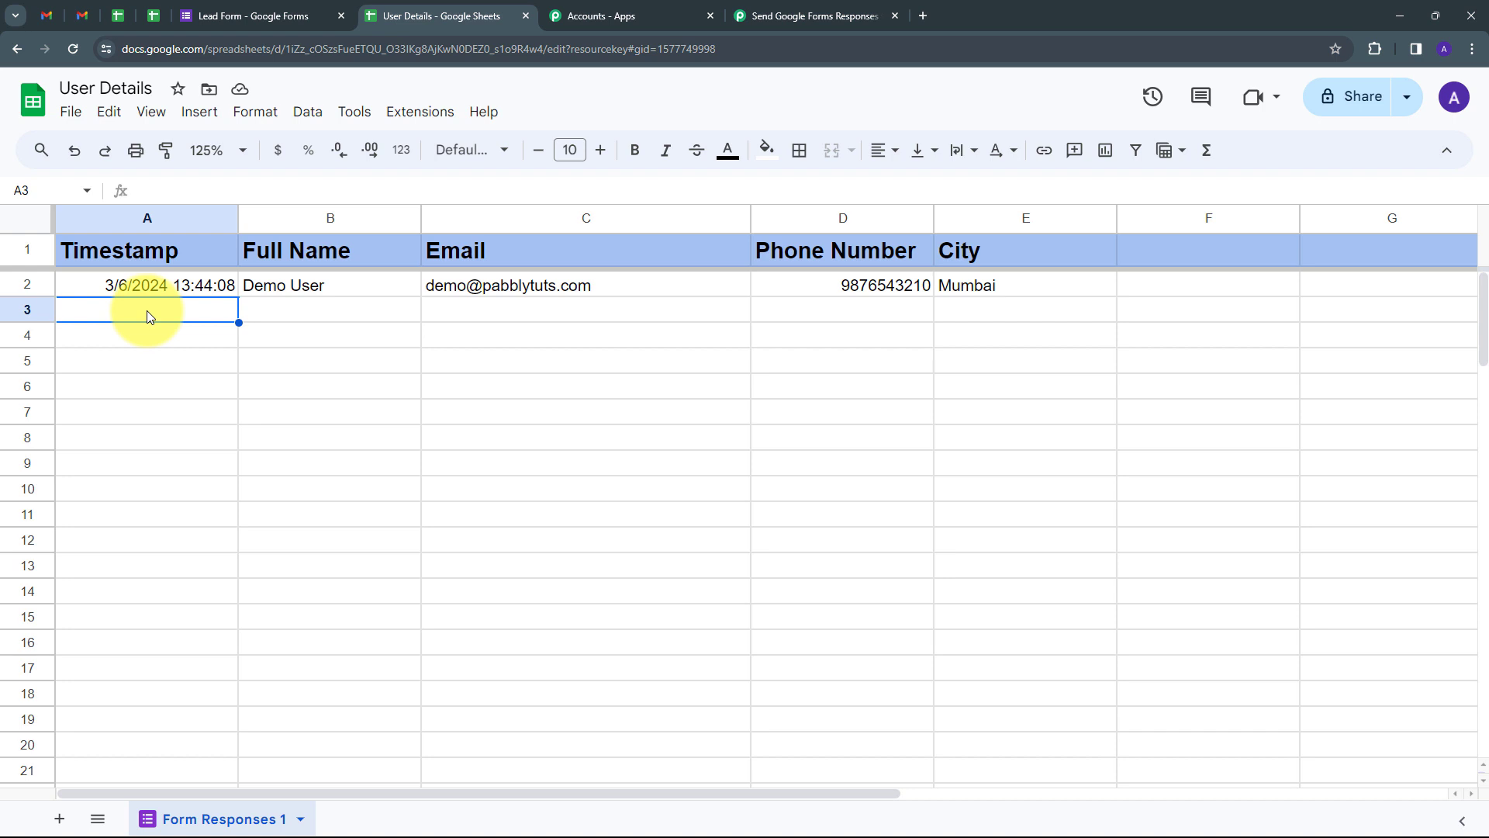
Step: Enable Send On Event in Pabbly Connect Webhooks so new response rows are sent
left_click(412, 113)
mouse_move(635, 306)
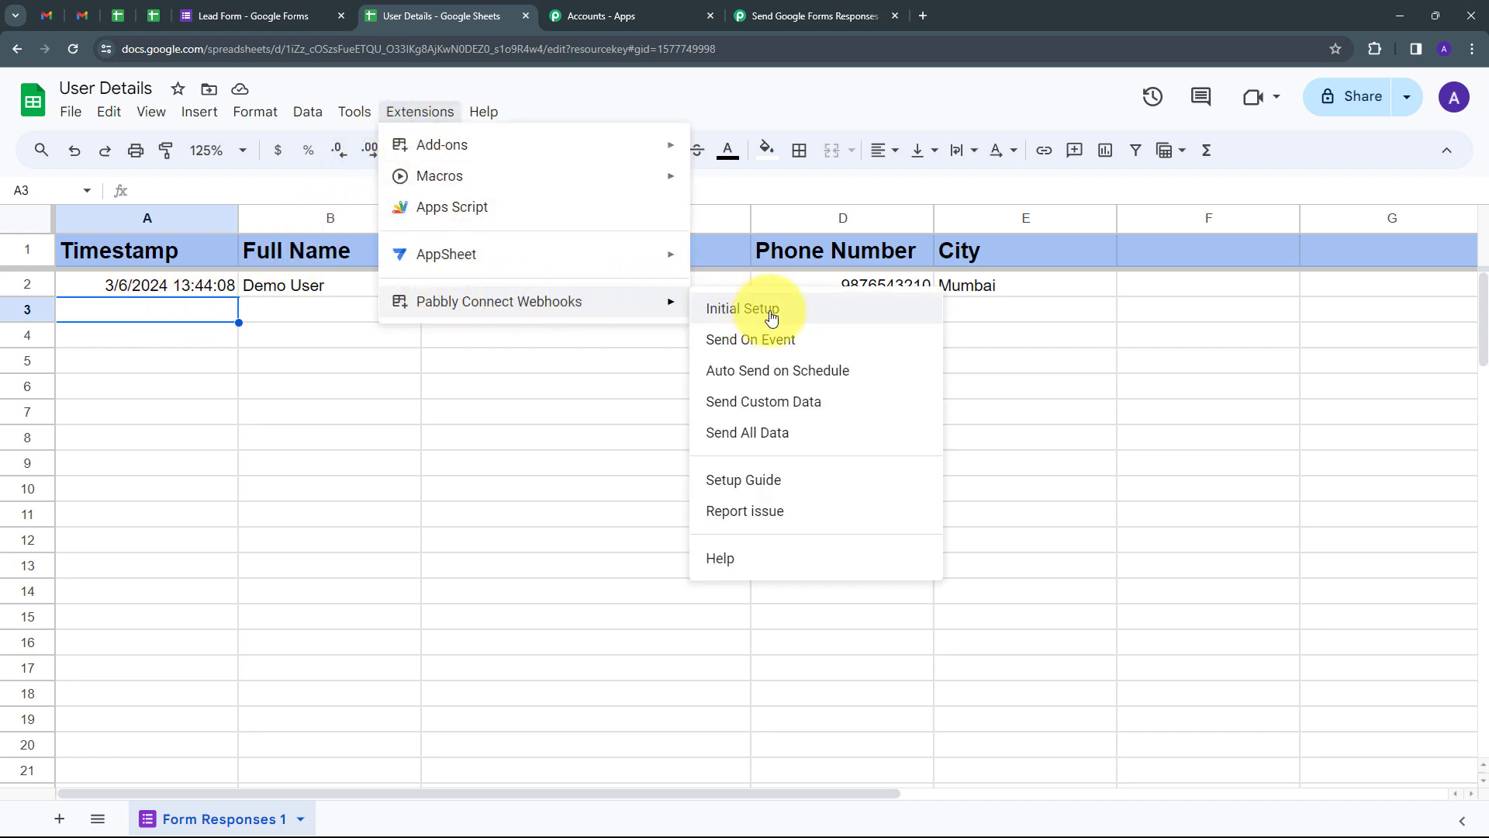
left_click(726, 347)
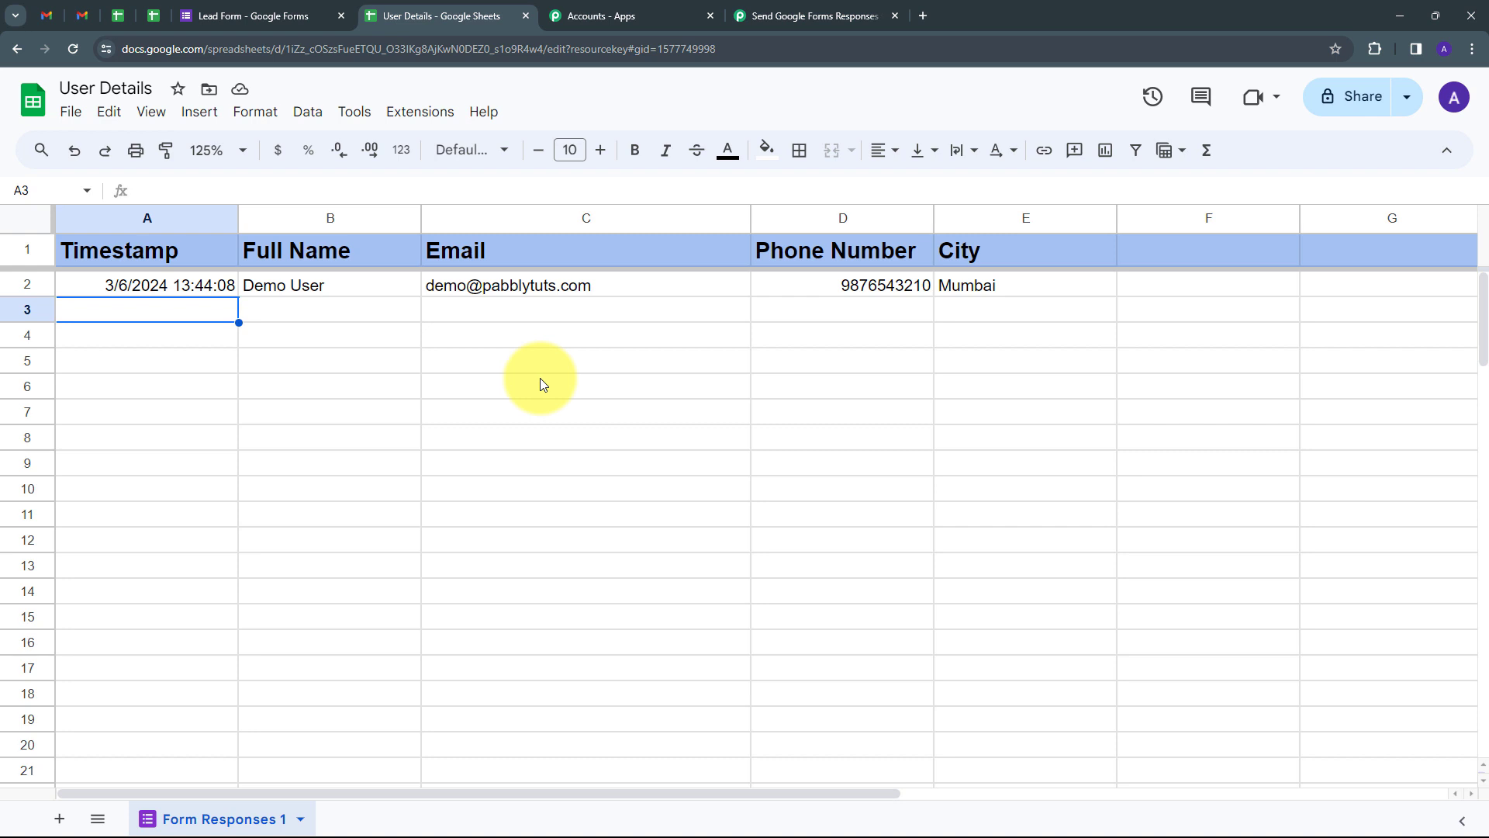
Step: Open the Lead Form in respondent preview mode
left_click(292, 16)
scroll(583, 361, "down", 3)
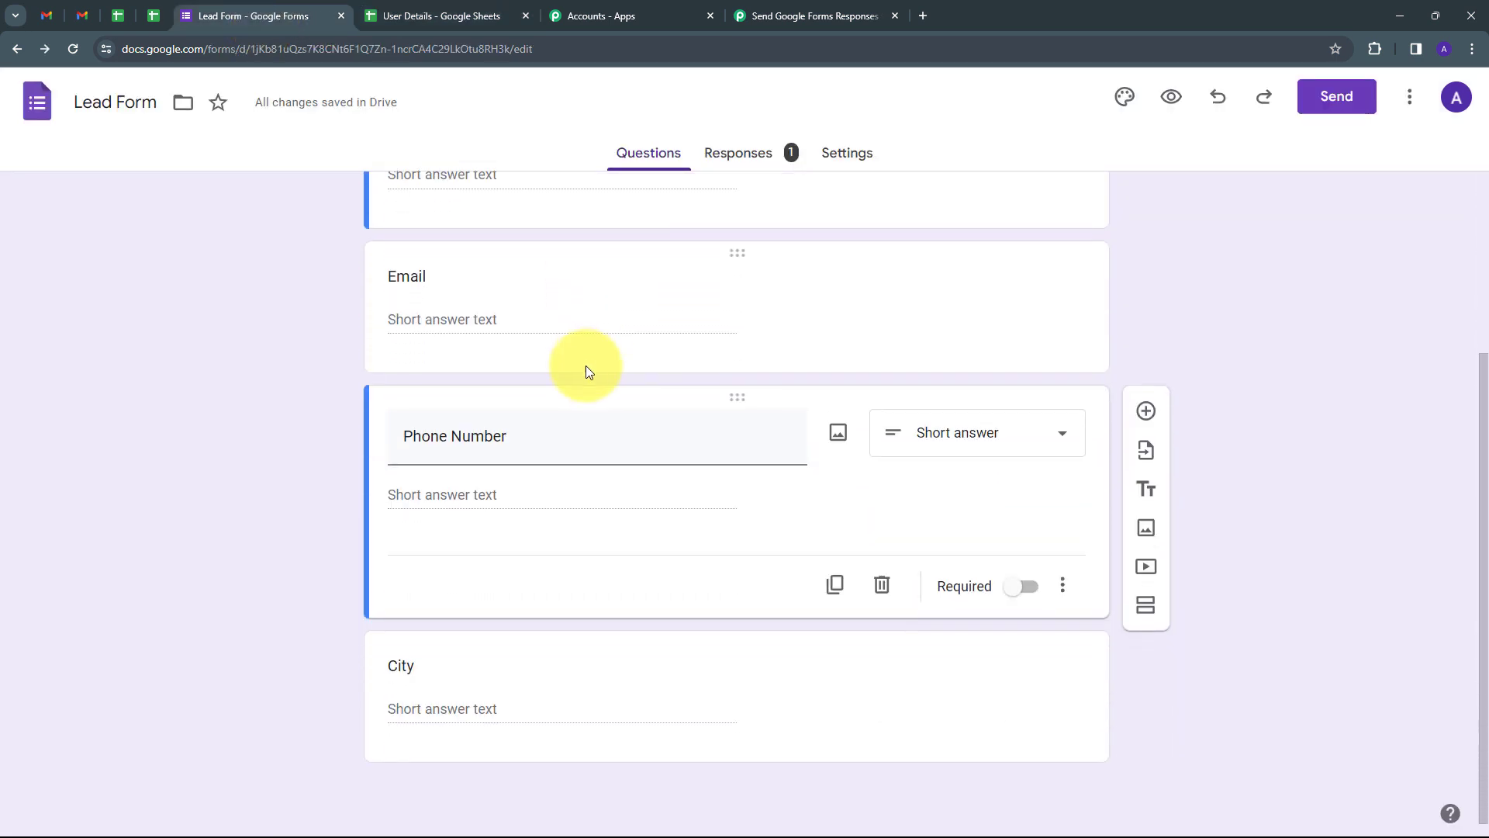
scroll(590, 372, "up", 3)
scroll(599, 398, "up", 2)
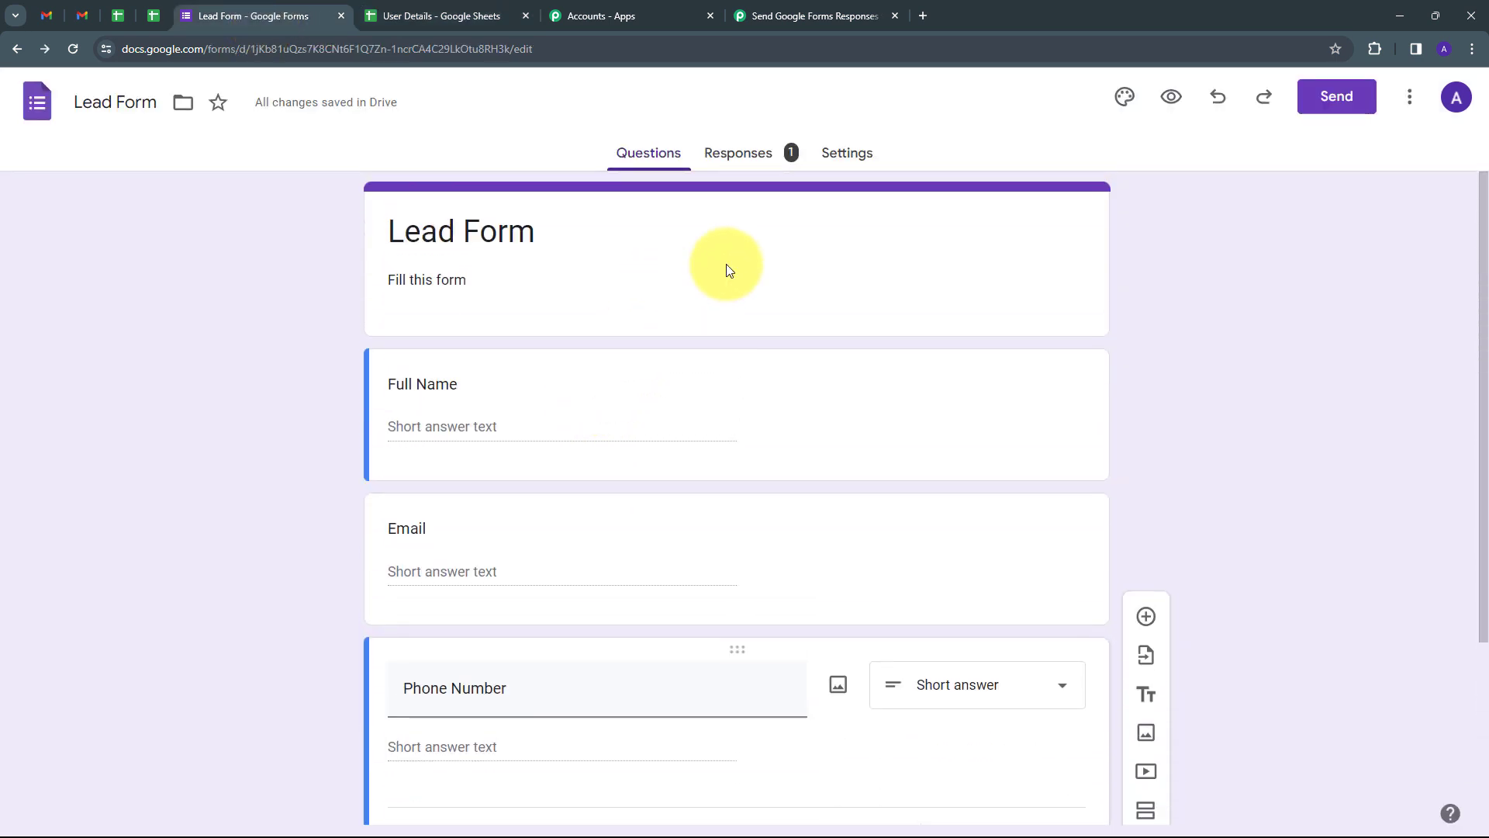
left_click(1172, 96)
scroll(567, 335, "down", 3)
scroll(522, 316, "up", 3)
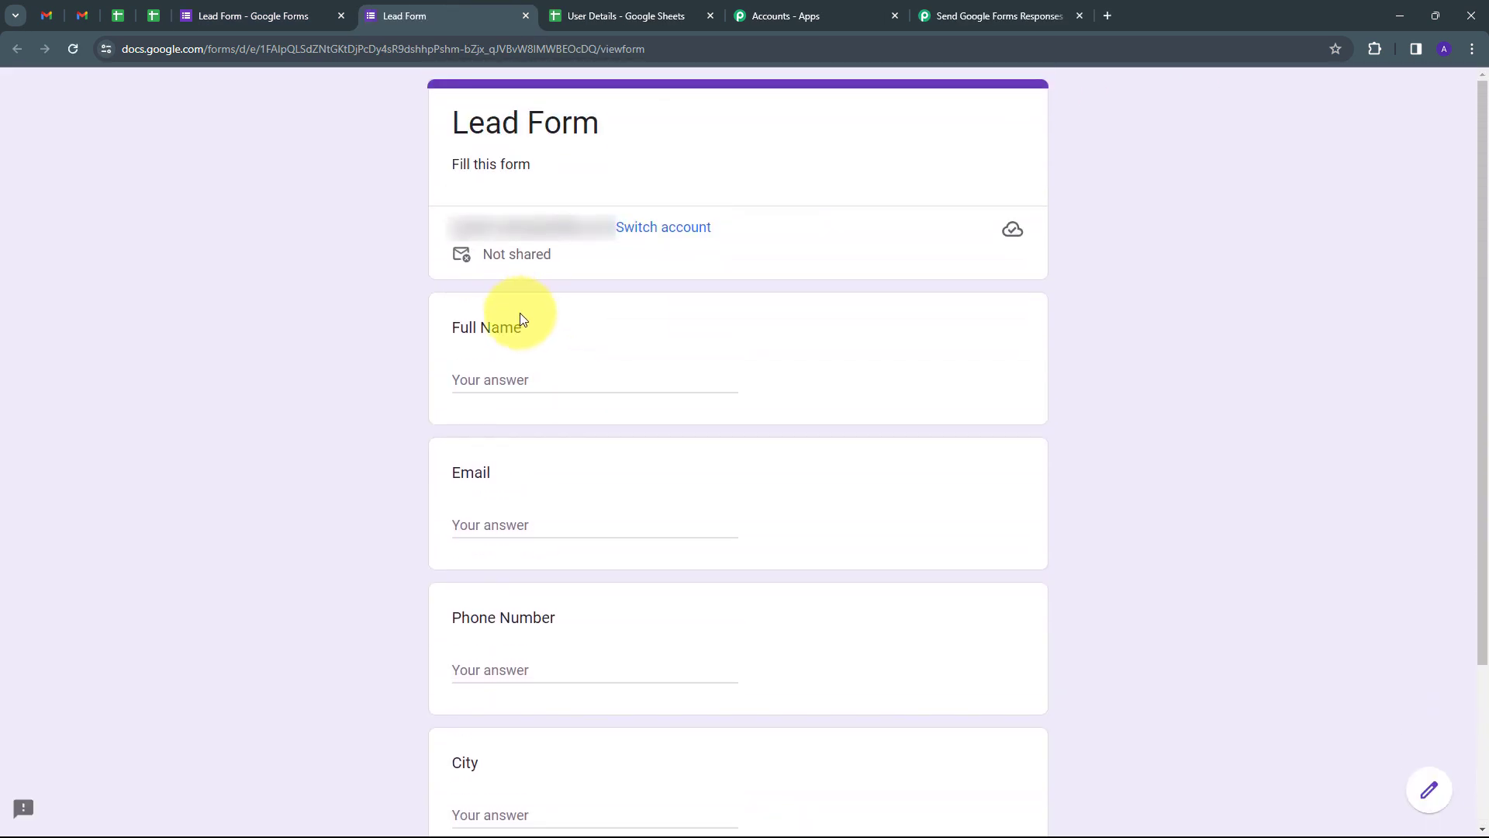
Step: Submit a test response (Test User, test email and phone, city Indore) and view it in User Details
left_click(515, 377)
type("Test User")
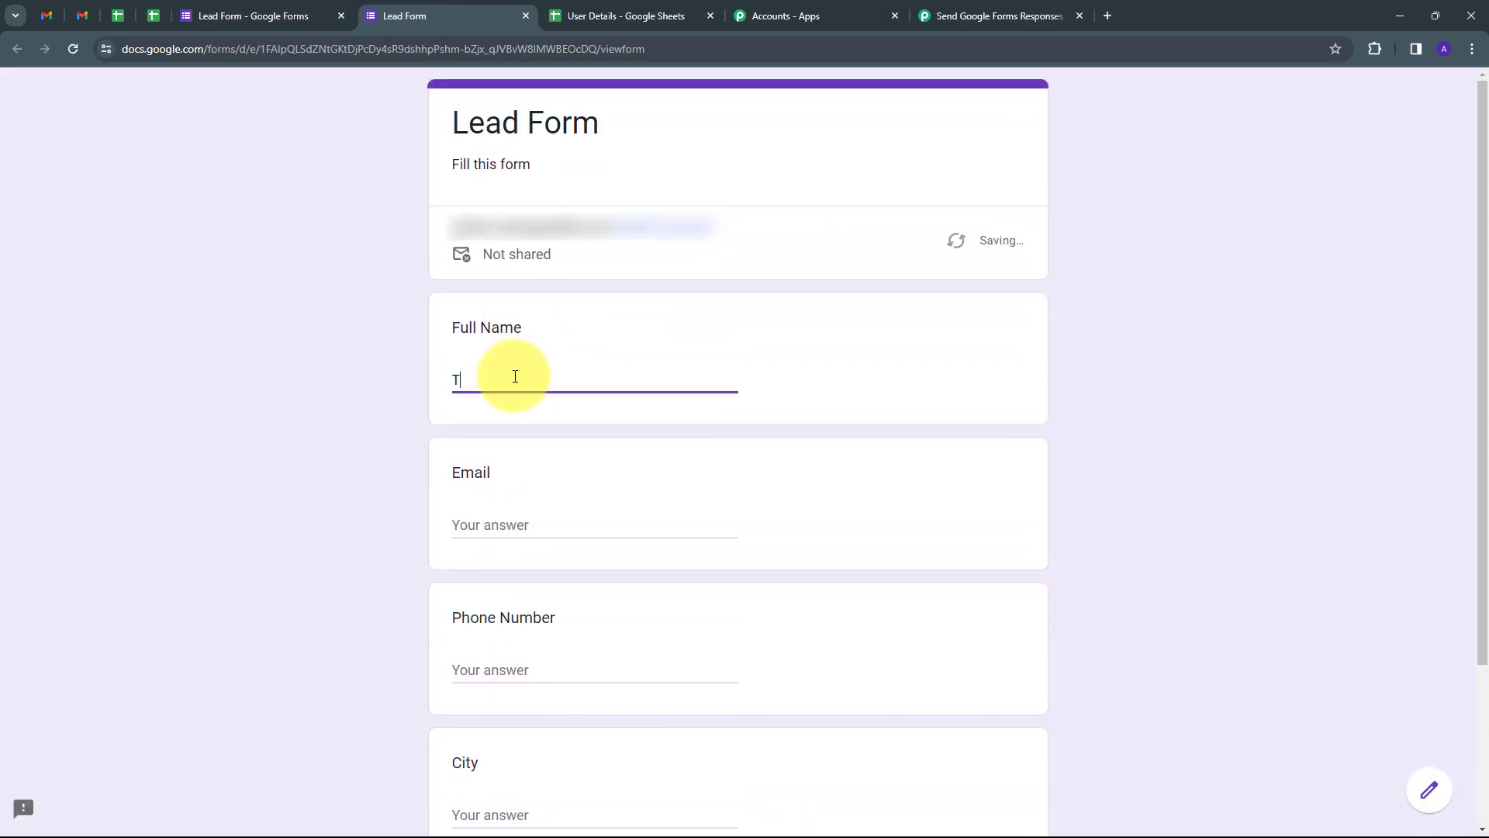
key("Tab")
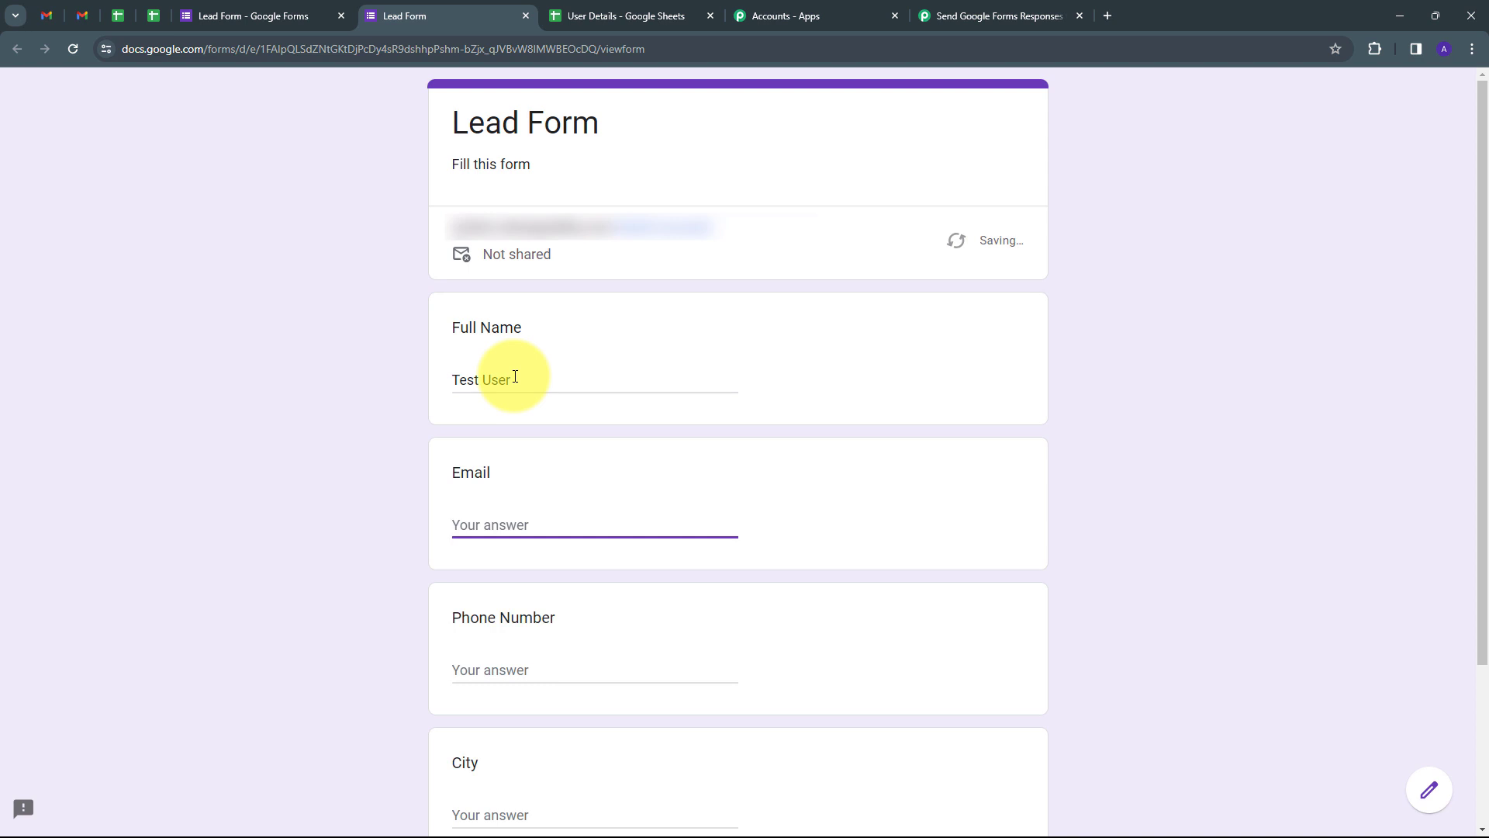
key("ctrl+v")
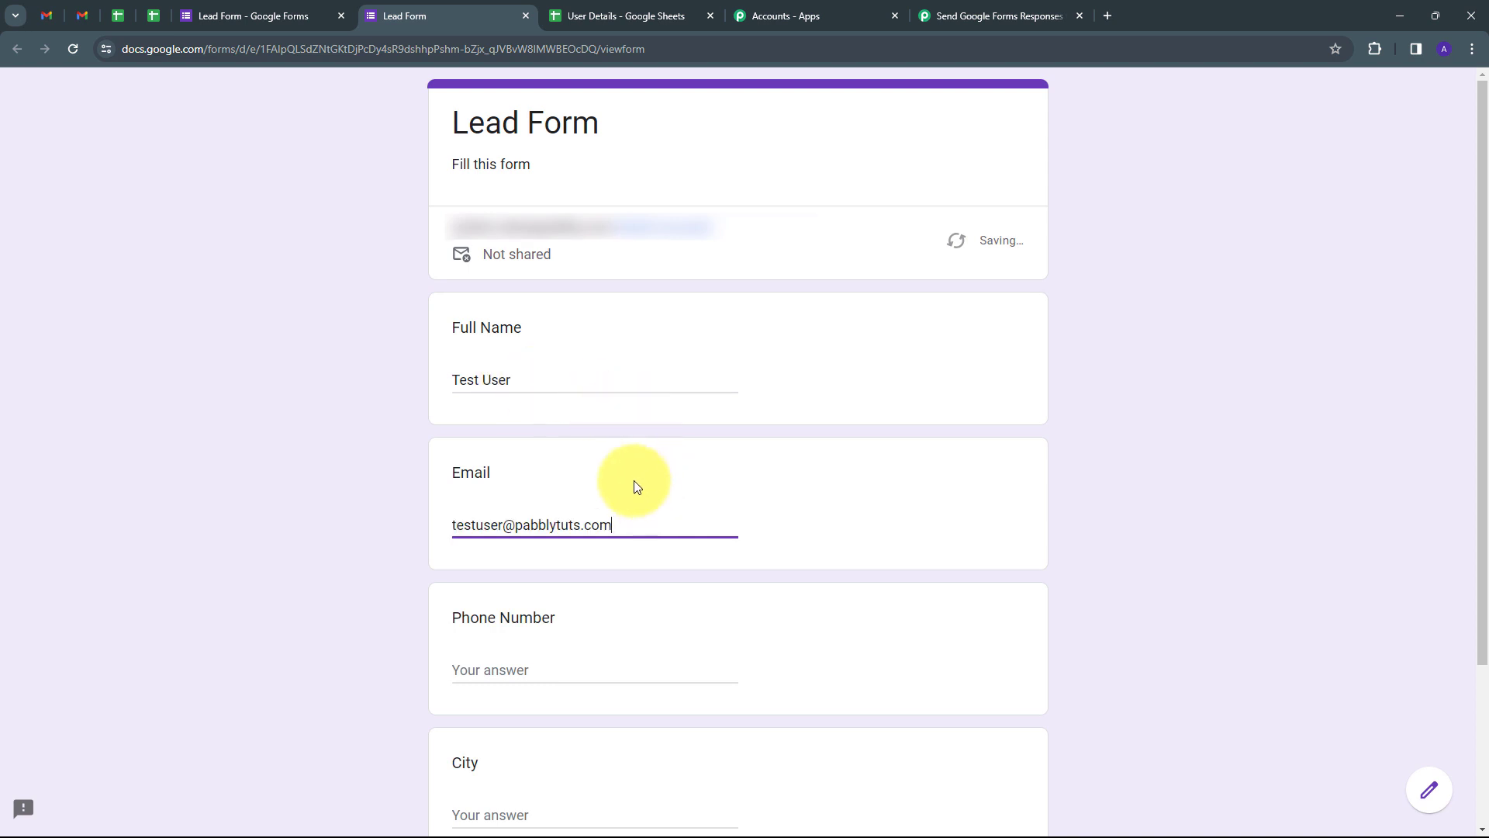
scroll(543, 497, "down", 2)
left_click(493, 504)
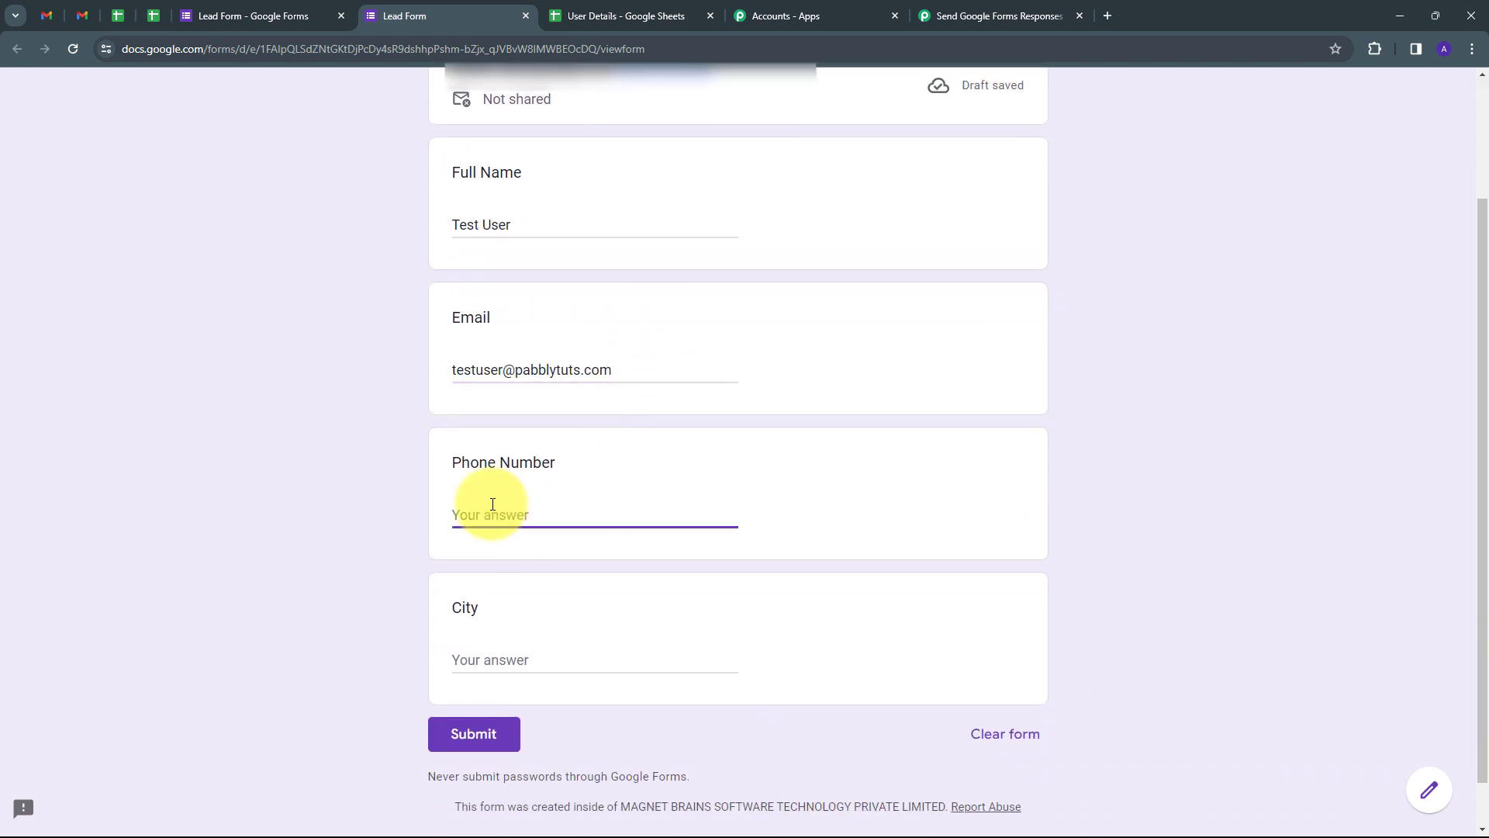
key("ctrl+v")
scroll(508, 618, "down", 1)
left_click(501, 606)
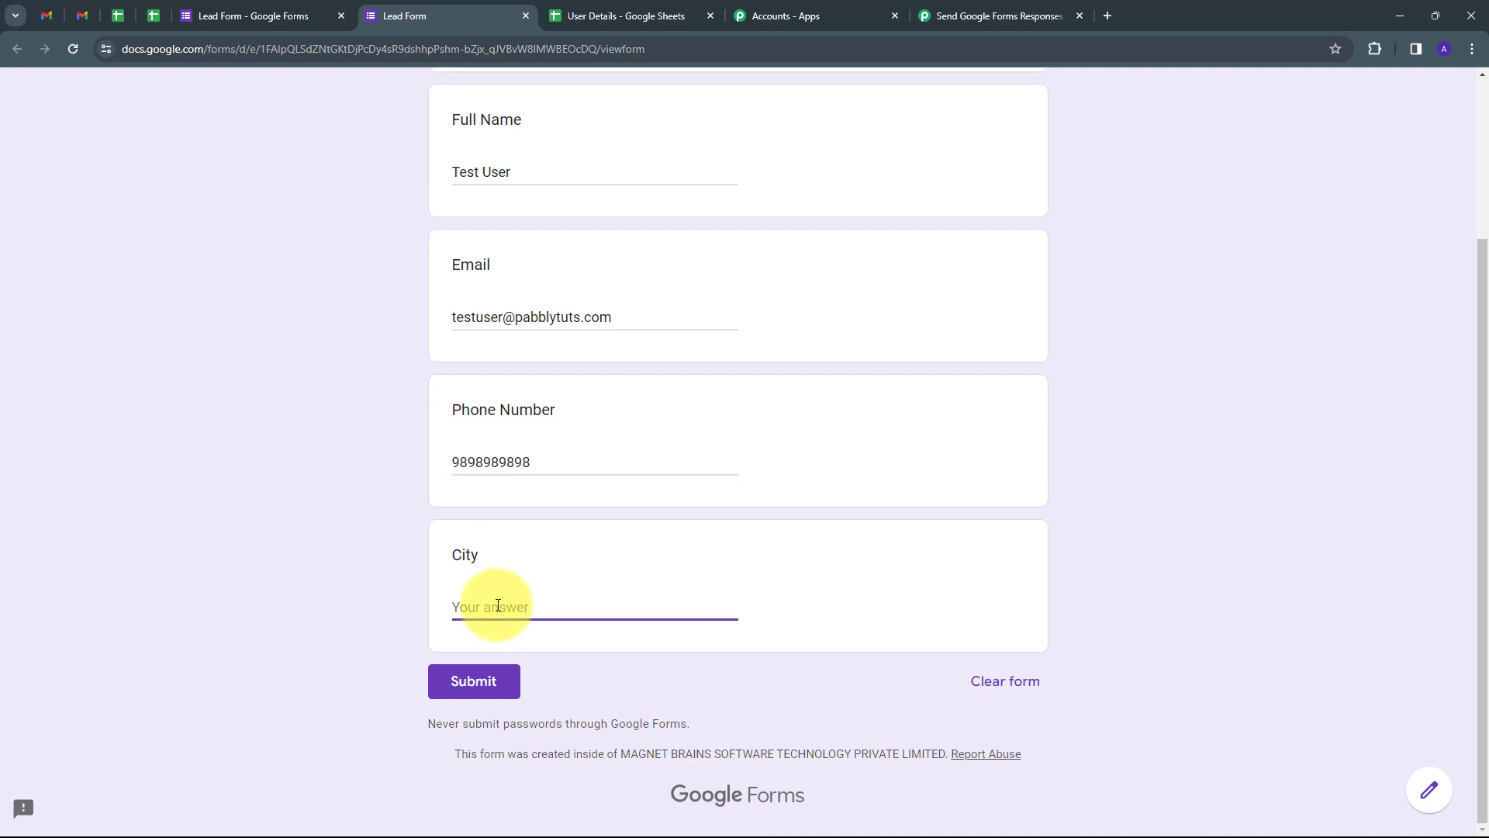
type("Indore")
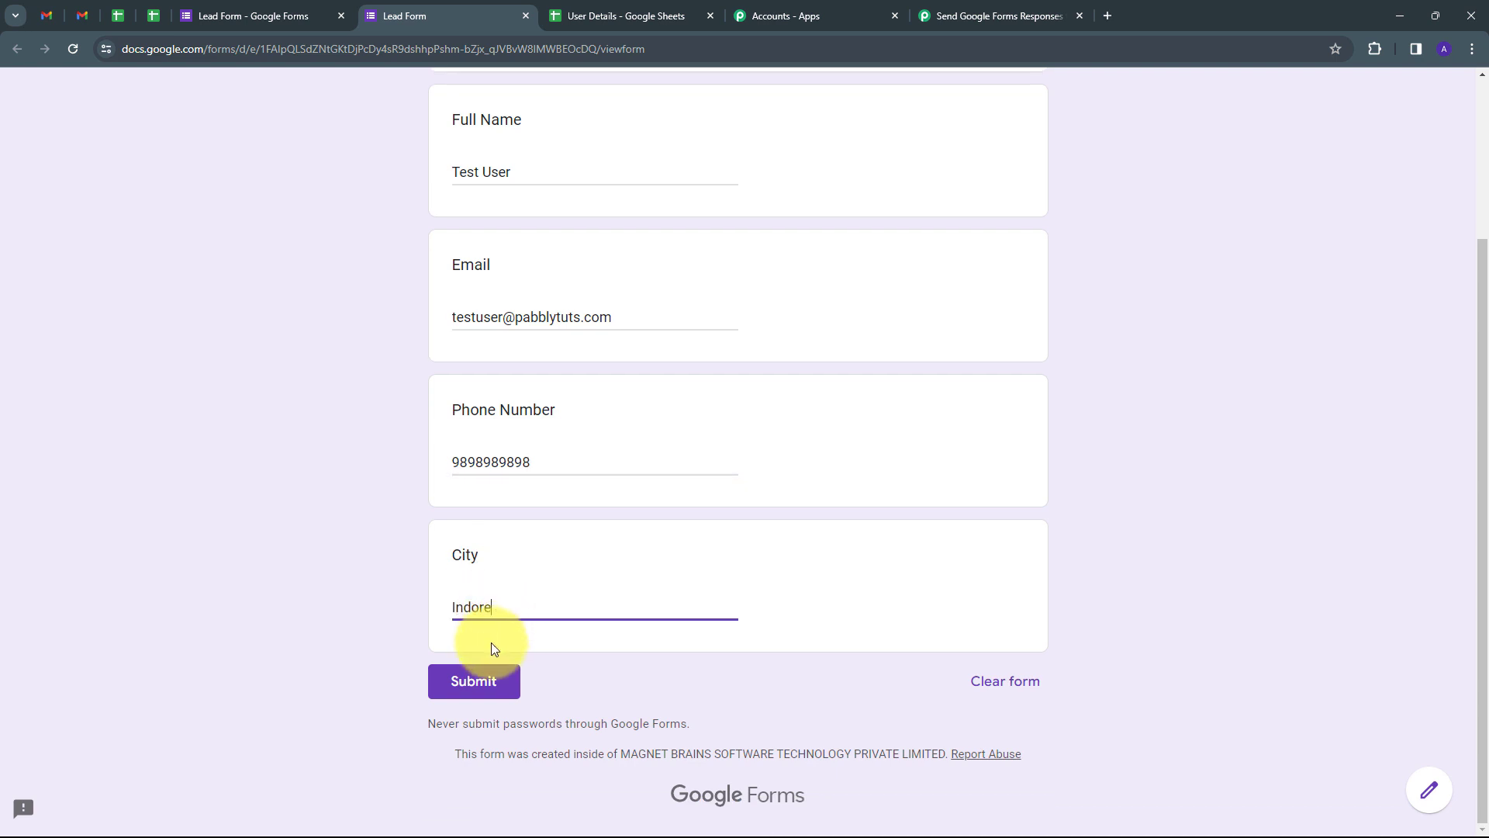
left_click(483, 682)
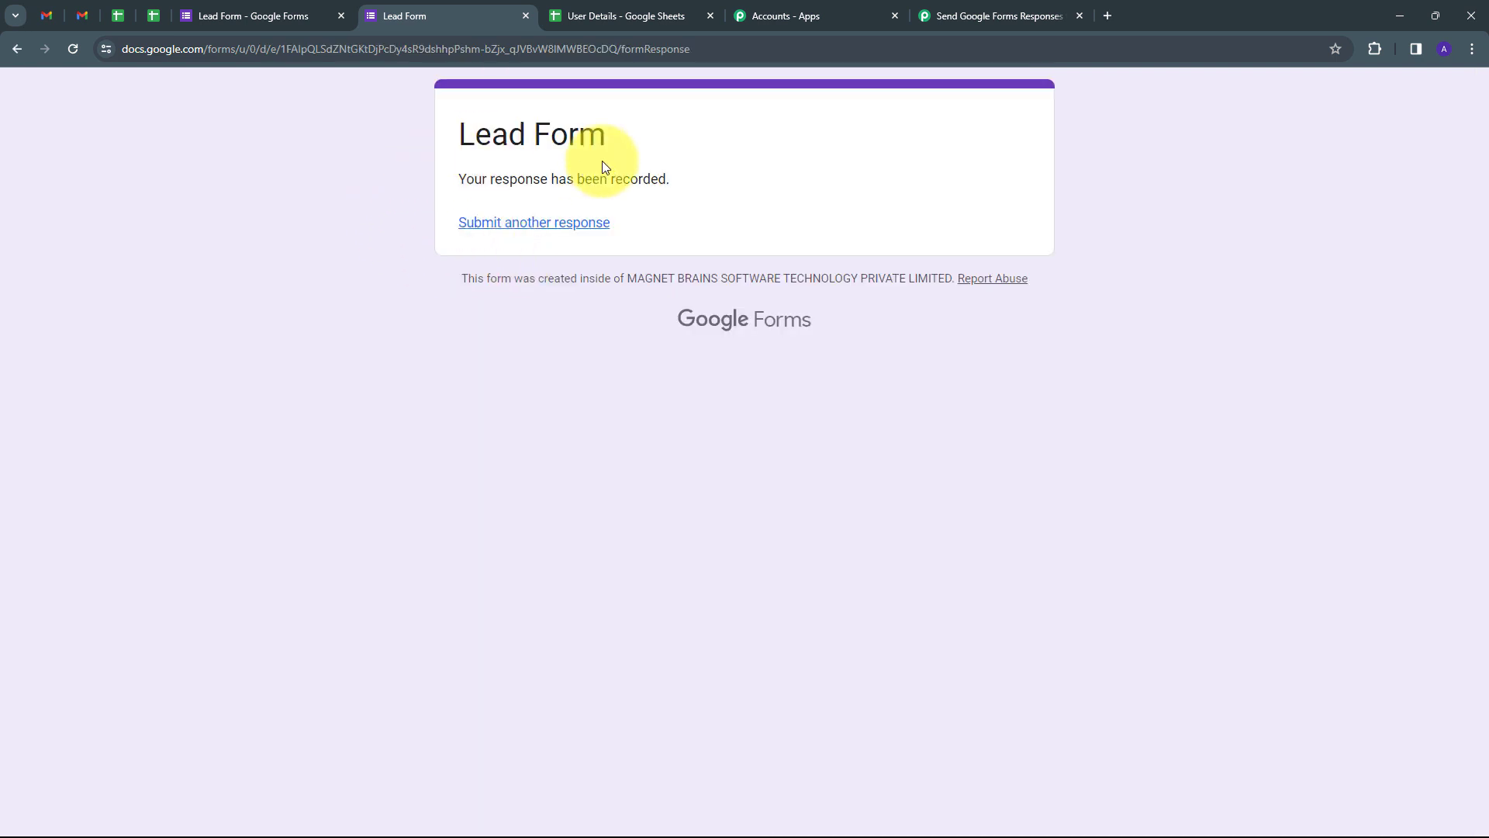
left_click(622, 13)
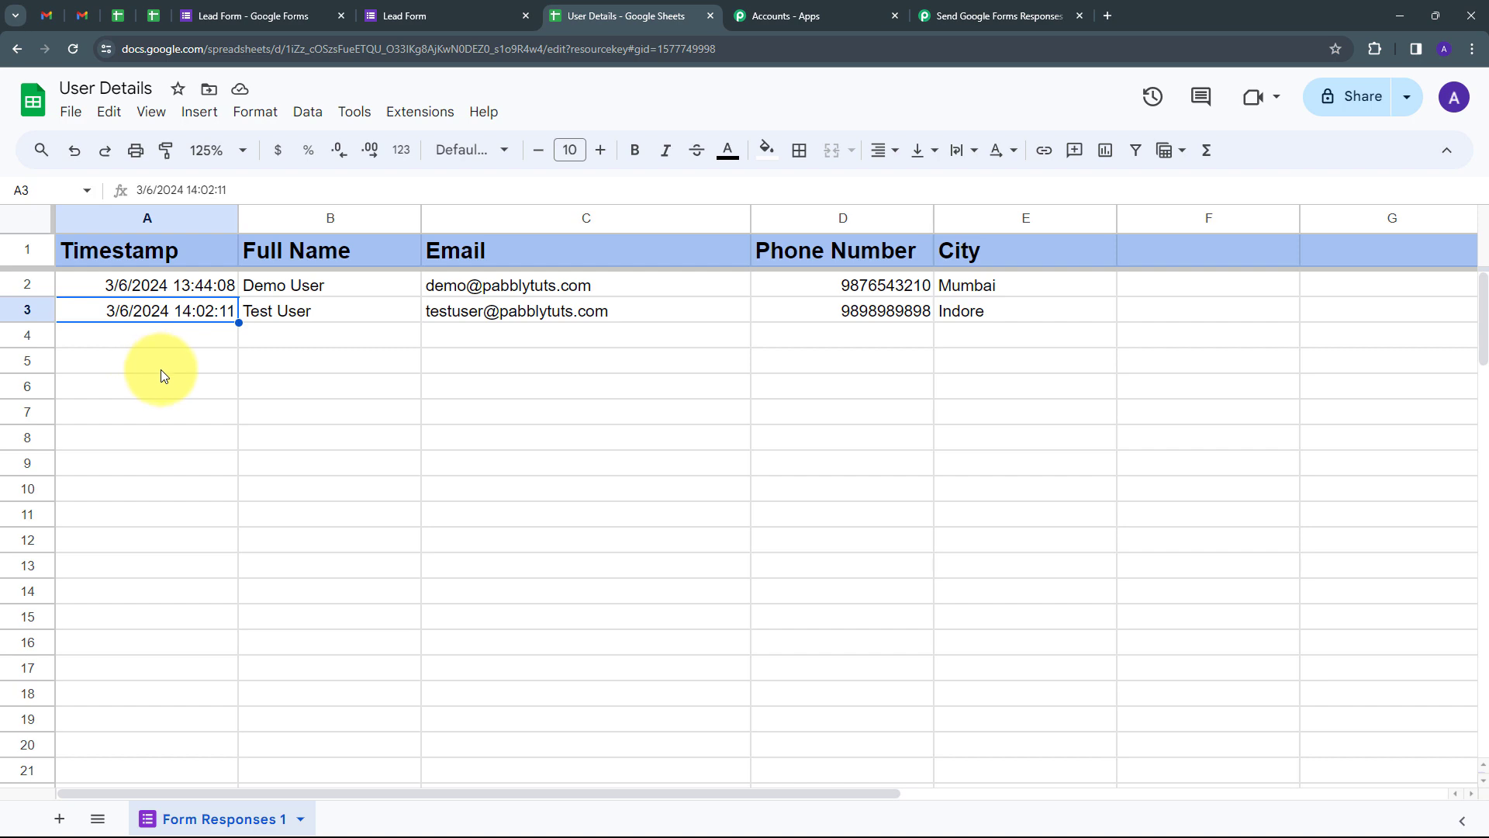
Step: Check the captured TriggerColumn and SpreadsheetName values in the trigger's test response
left_click(996, 15)
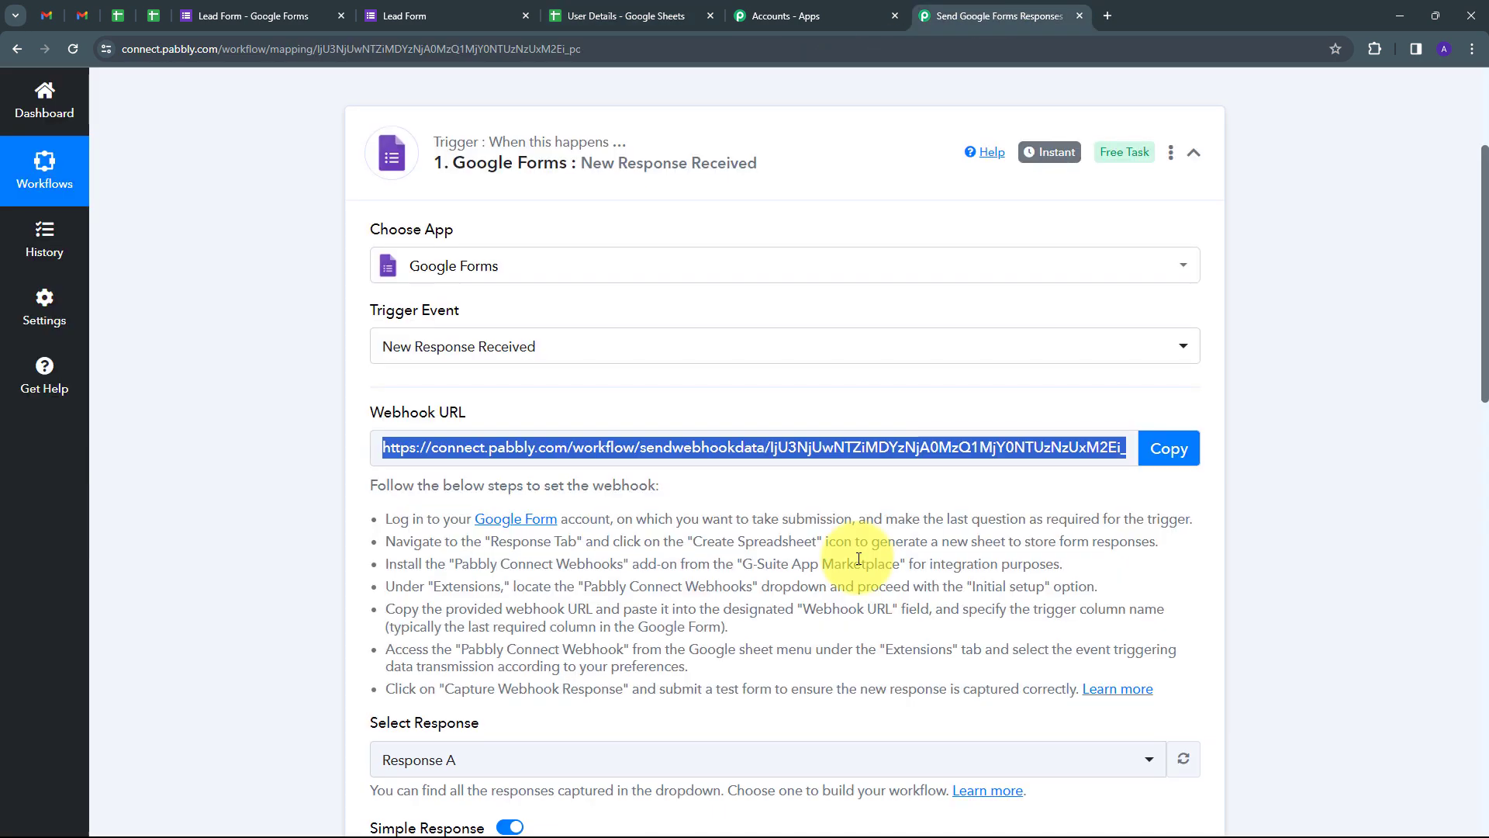
scroll(848, 499, "down", 7)
scroll(897, 449, "down", 3)
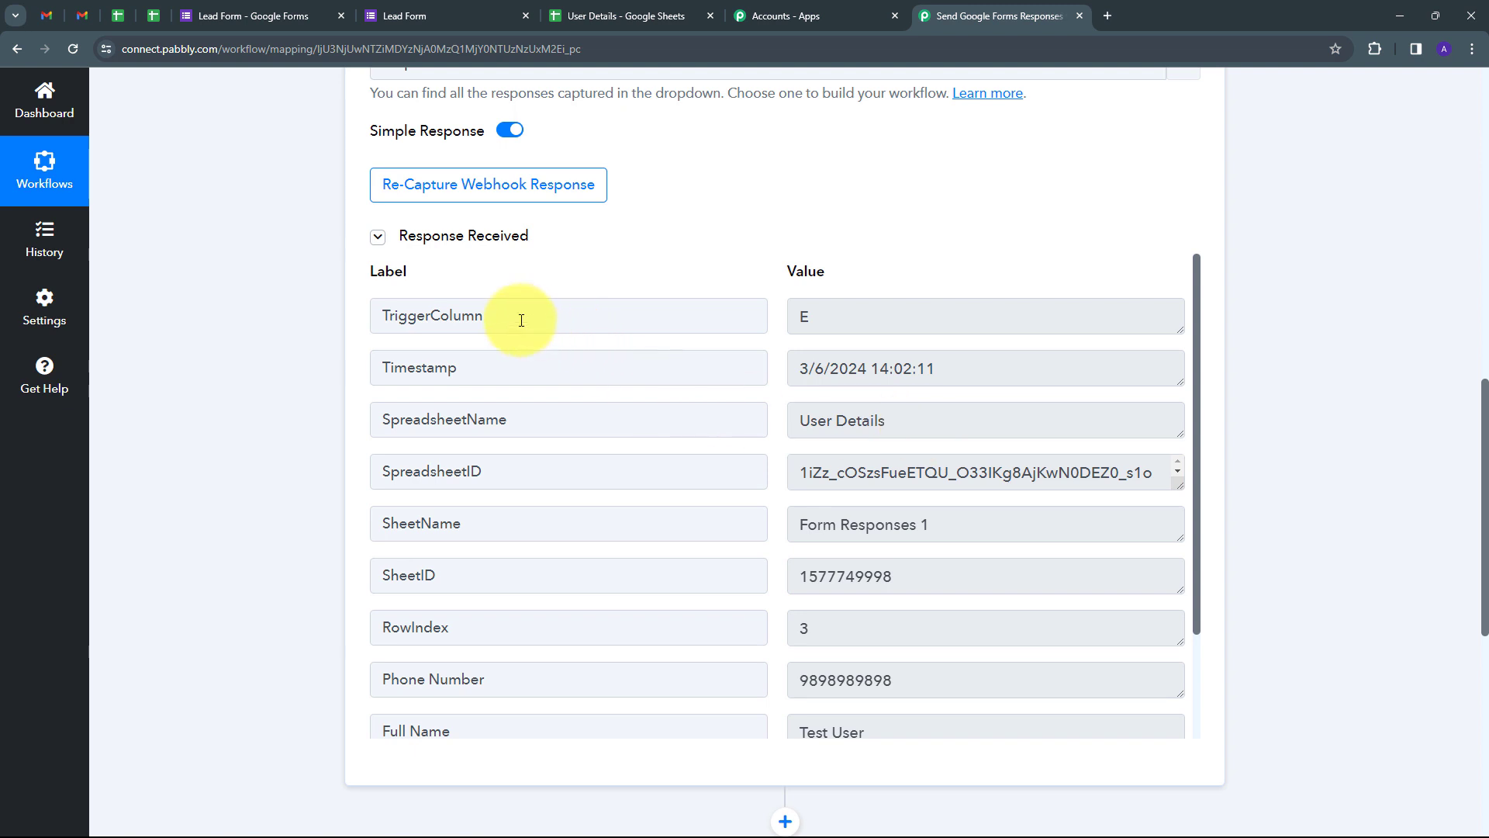
double_click(858, 315)
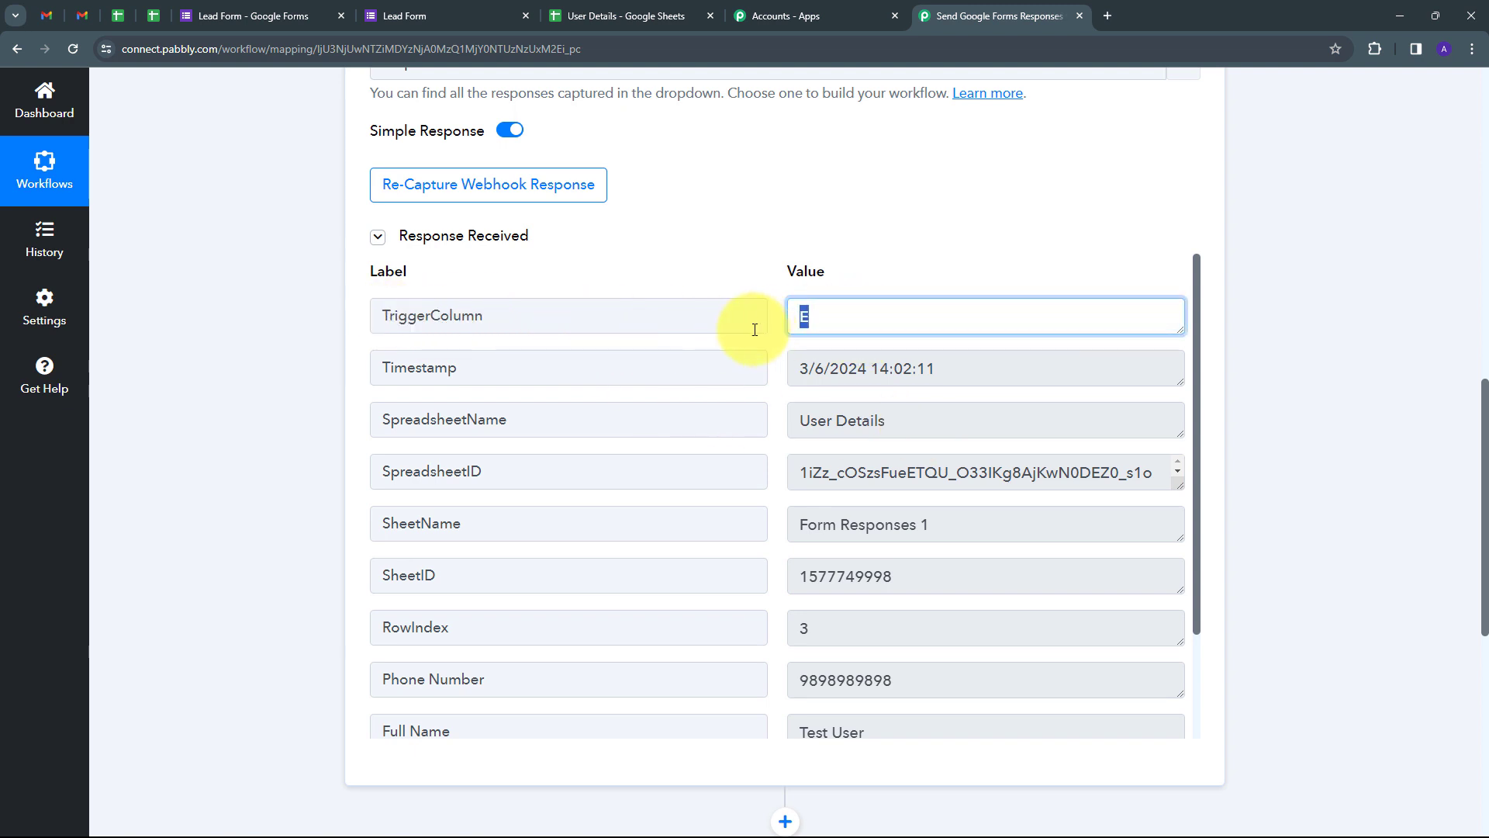
left_click(908, 417)
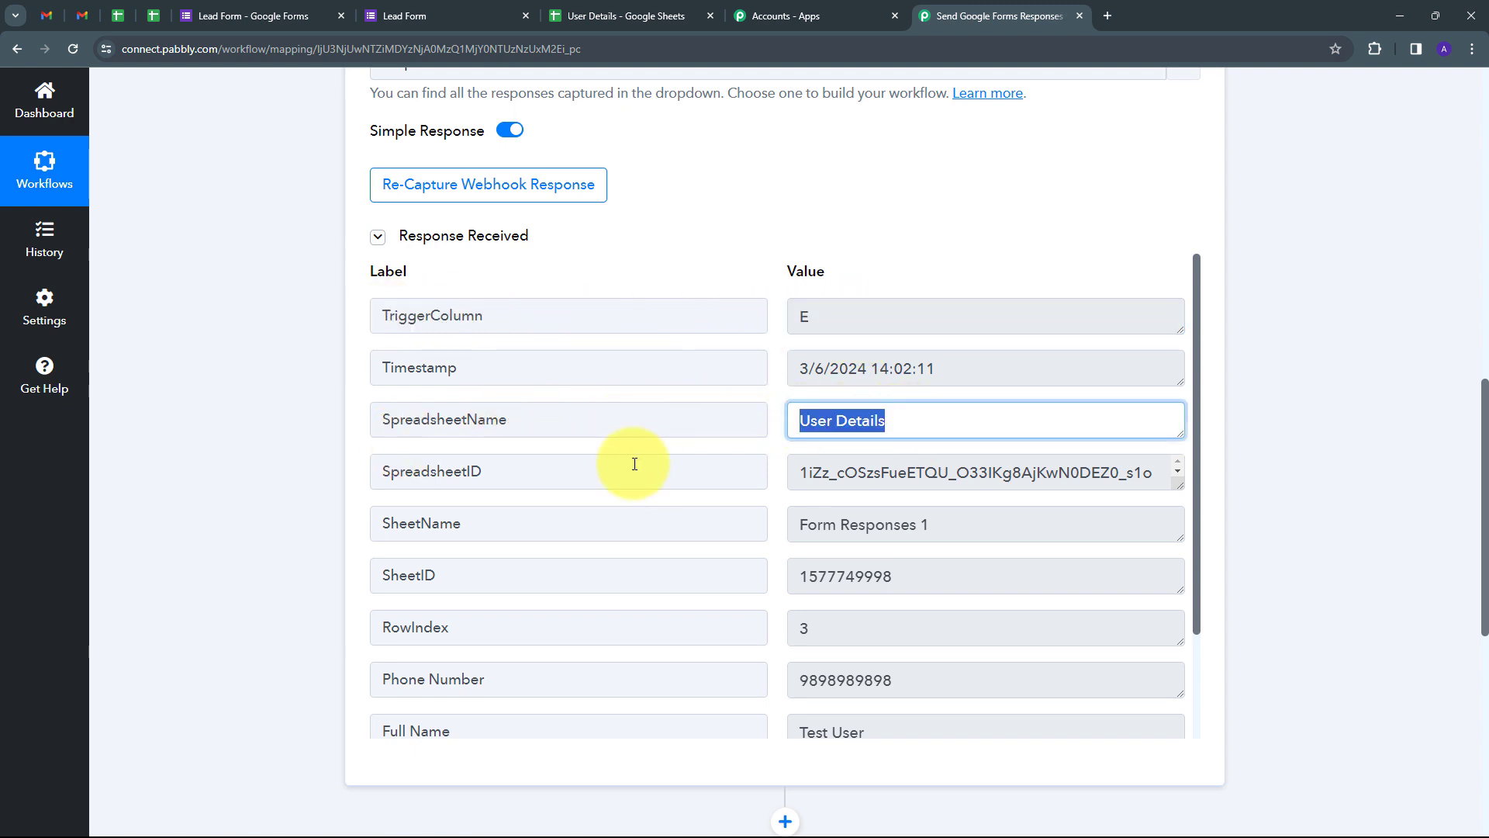
Step: Review the captured Full Name, Email, Phone Number and City (Indore) response values
scroll(482, 555, "down", 1)
scroll(655, 595, "down", 1)
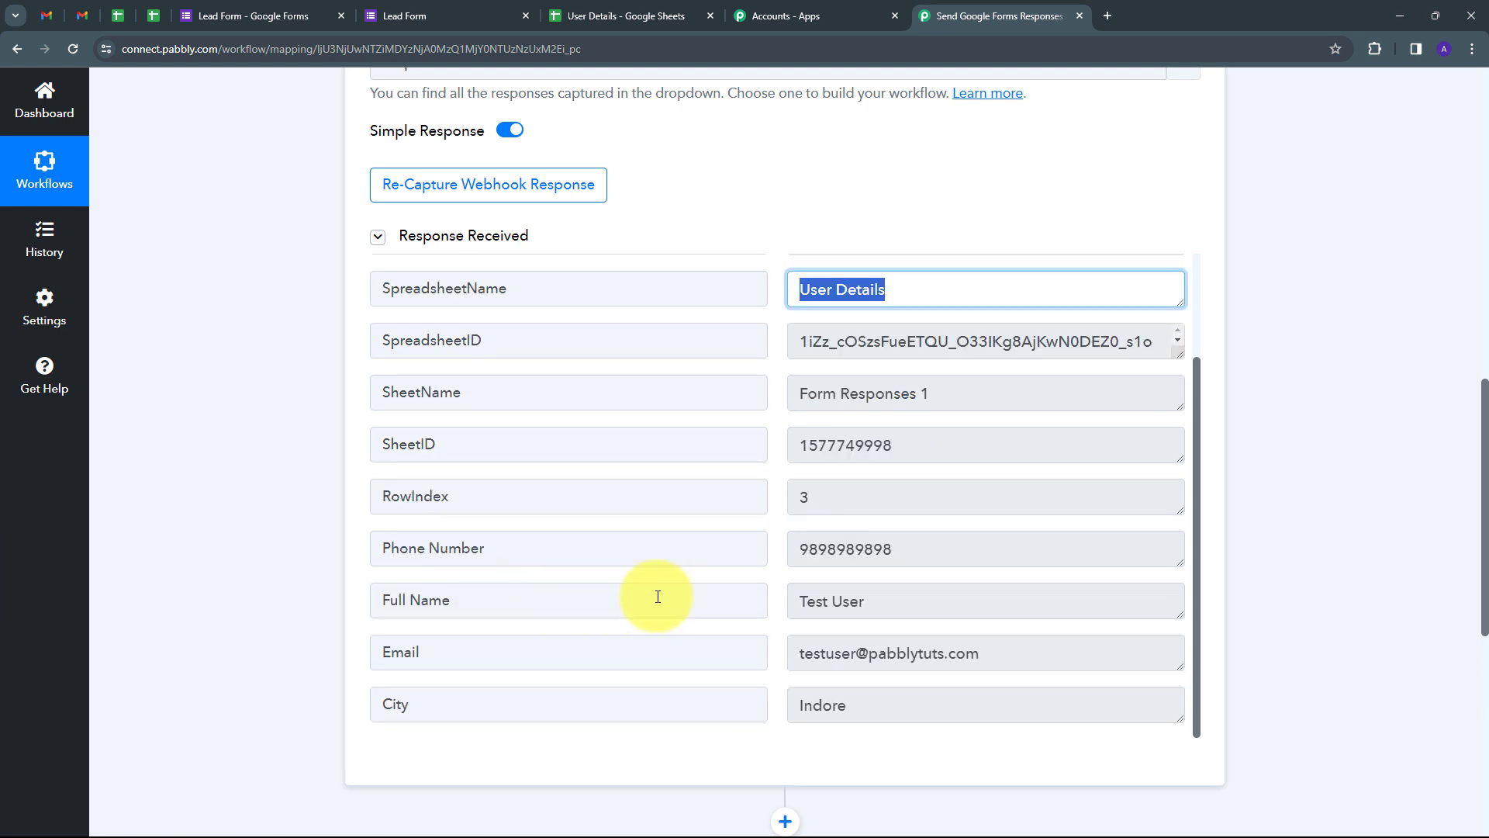
left_click(908, 599)
left_click(1081, 644)
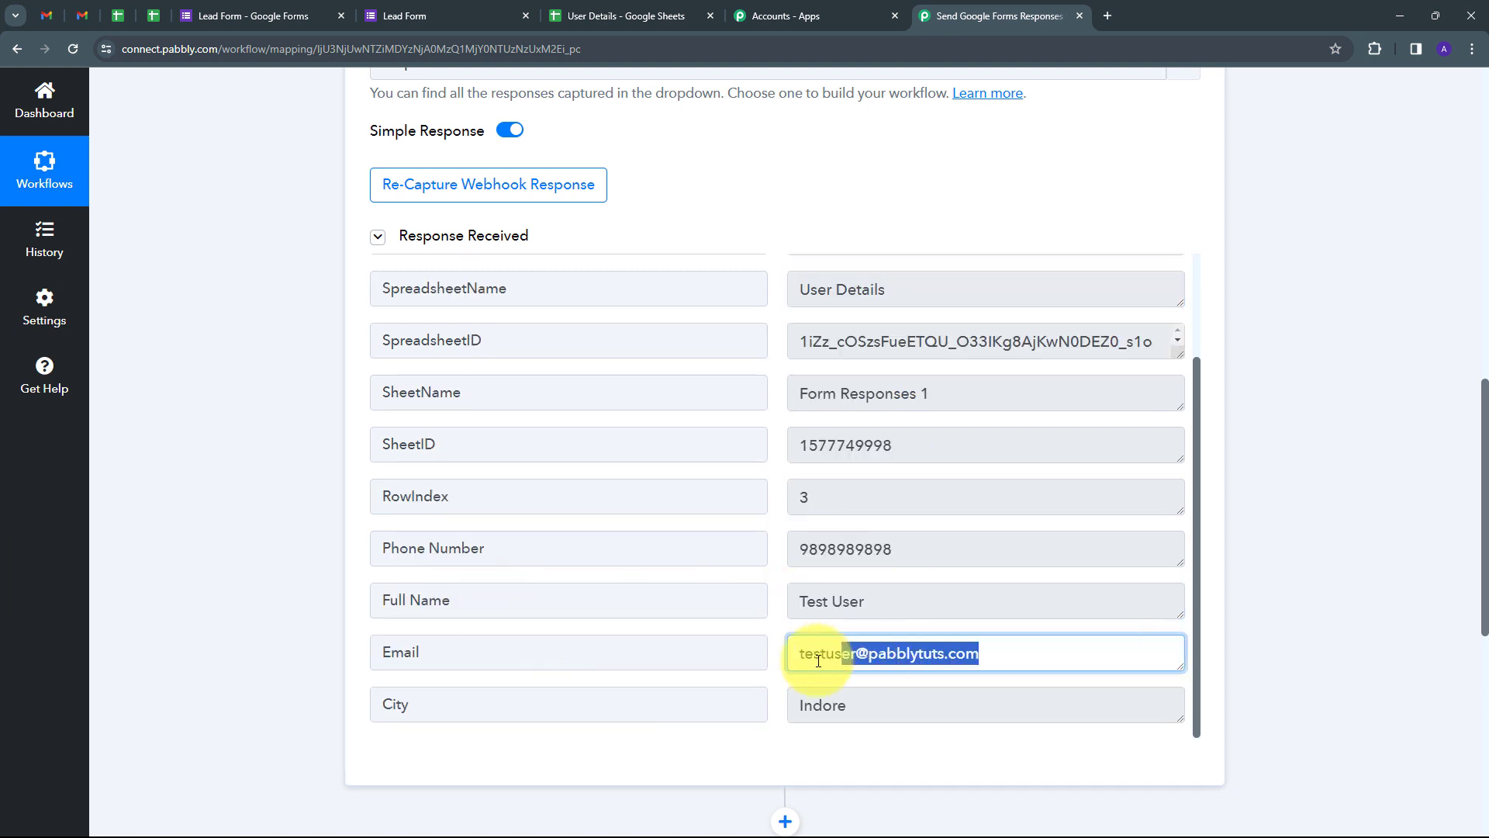
left_click(951, 547)
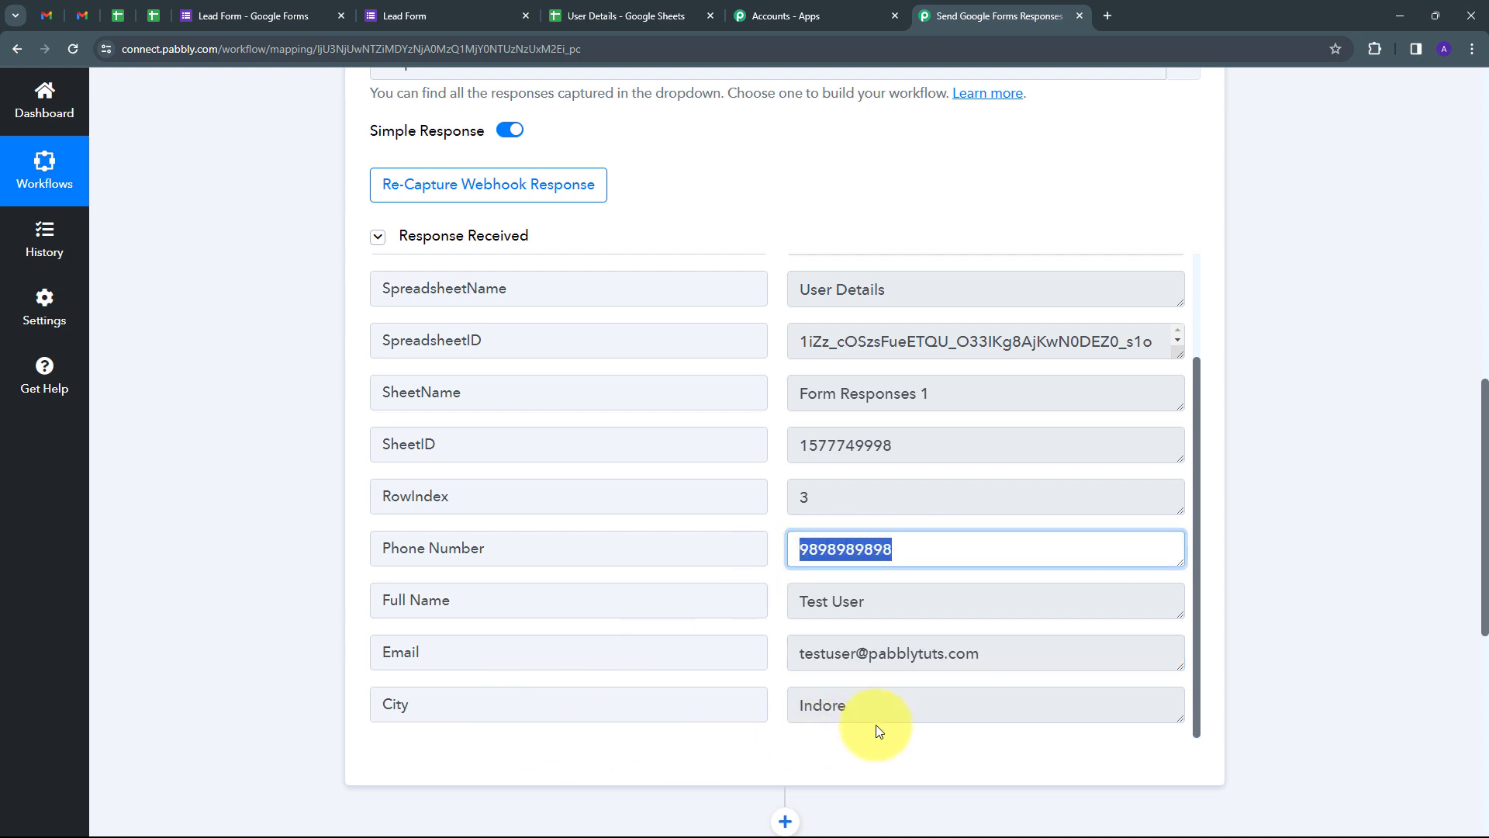
left_click(864, 703)
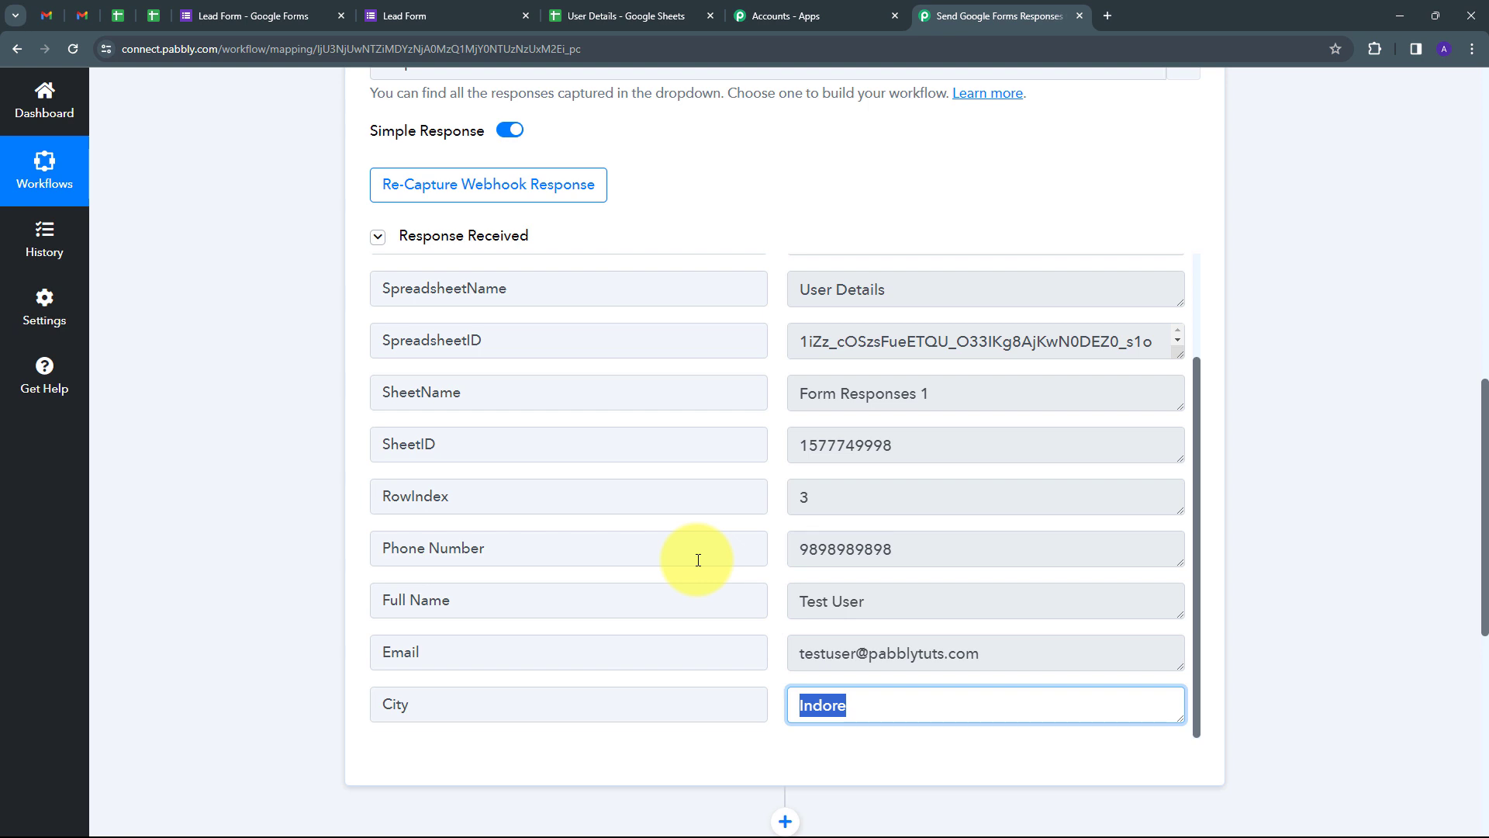
scroll(872, 554, "up", 3)
scroll(872, 554, "down", 3)
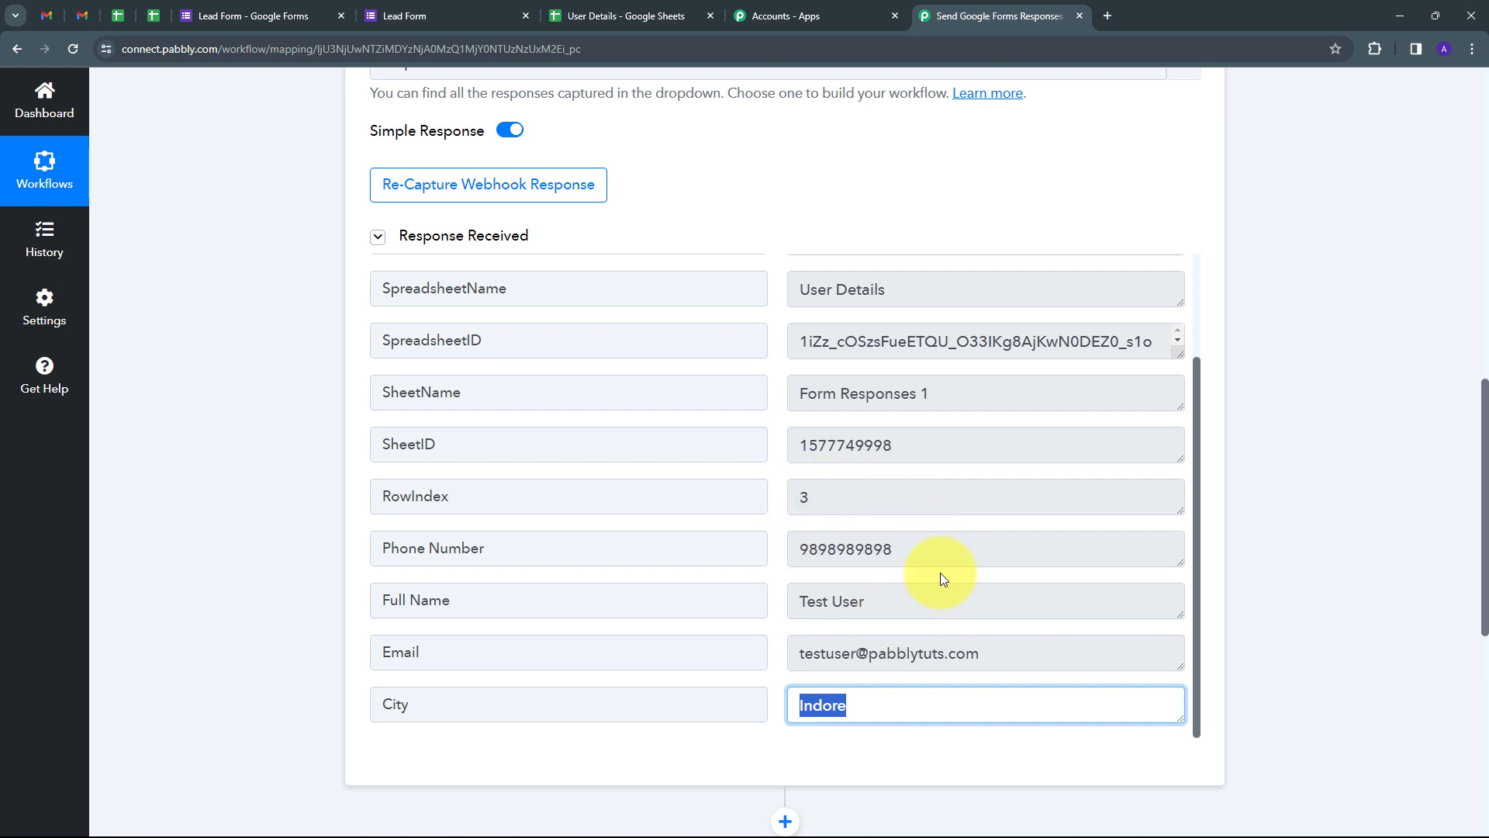
scroll(1199, 492, "down", 4)
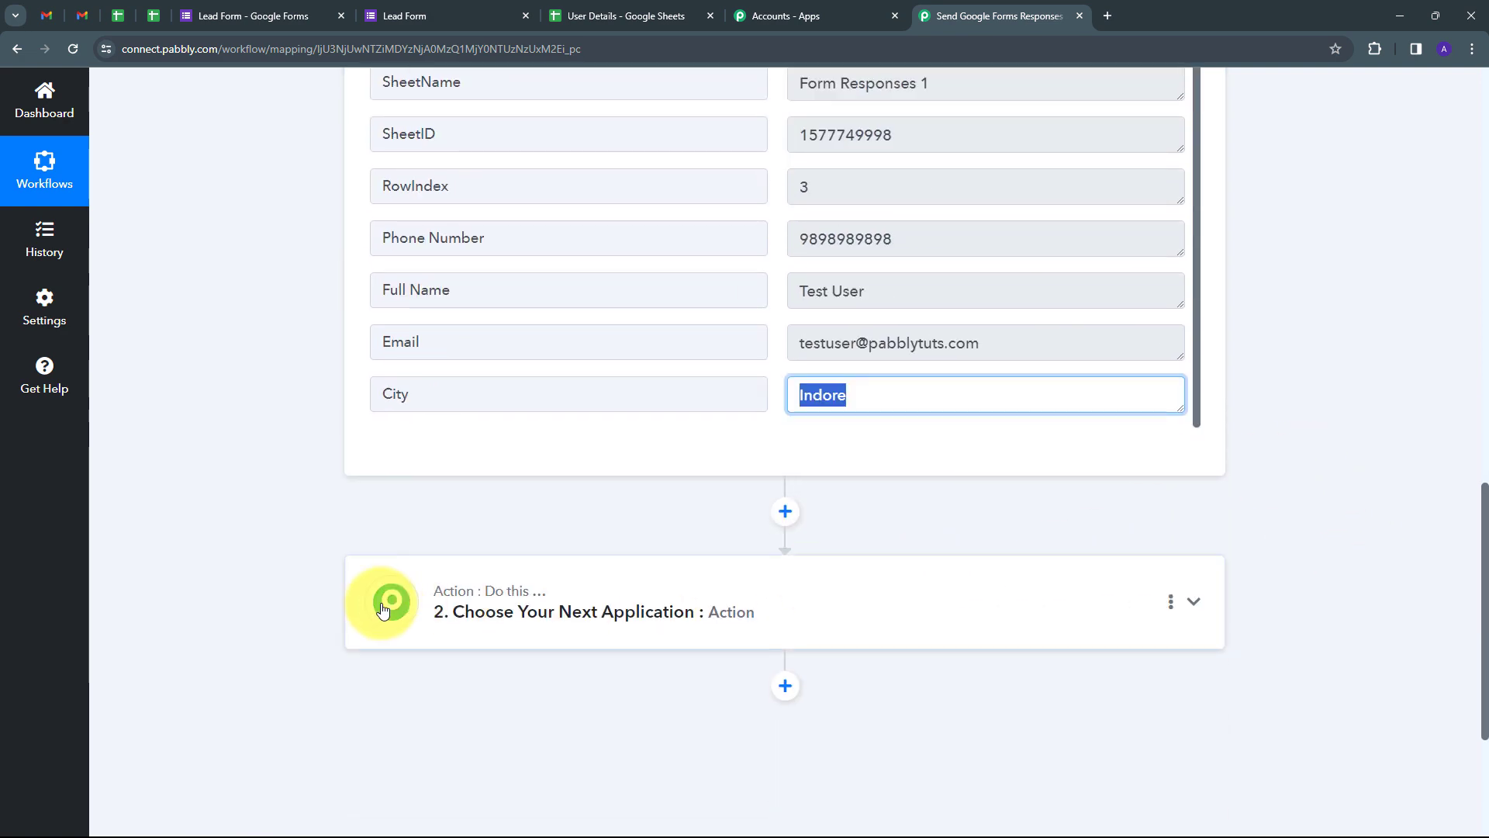
Step: Set step 2's app to Gmail with Send Email as the action event
left_click(809, 600)
left_click(488, 403)
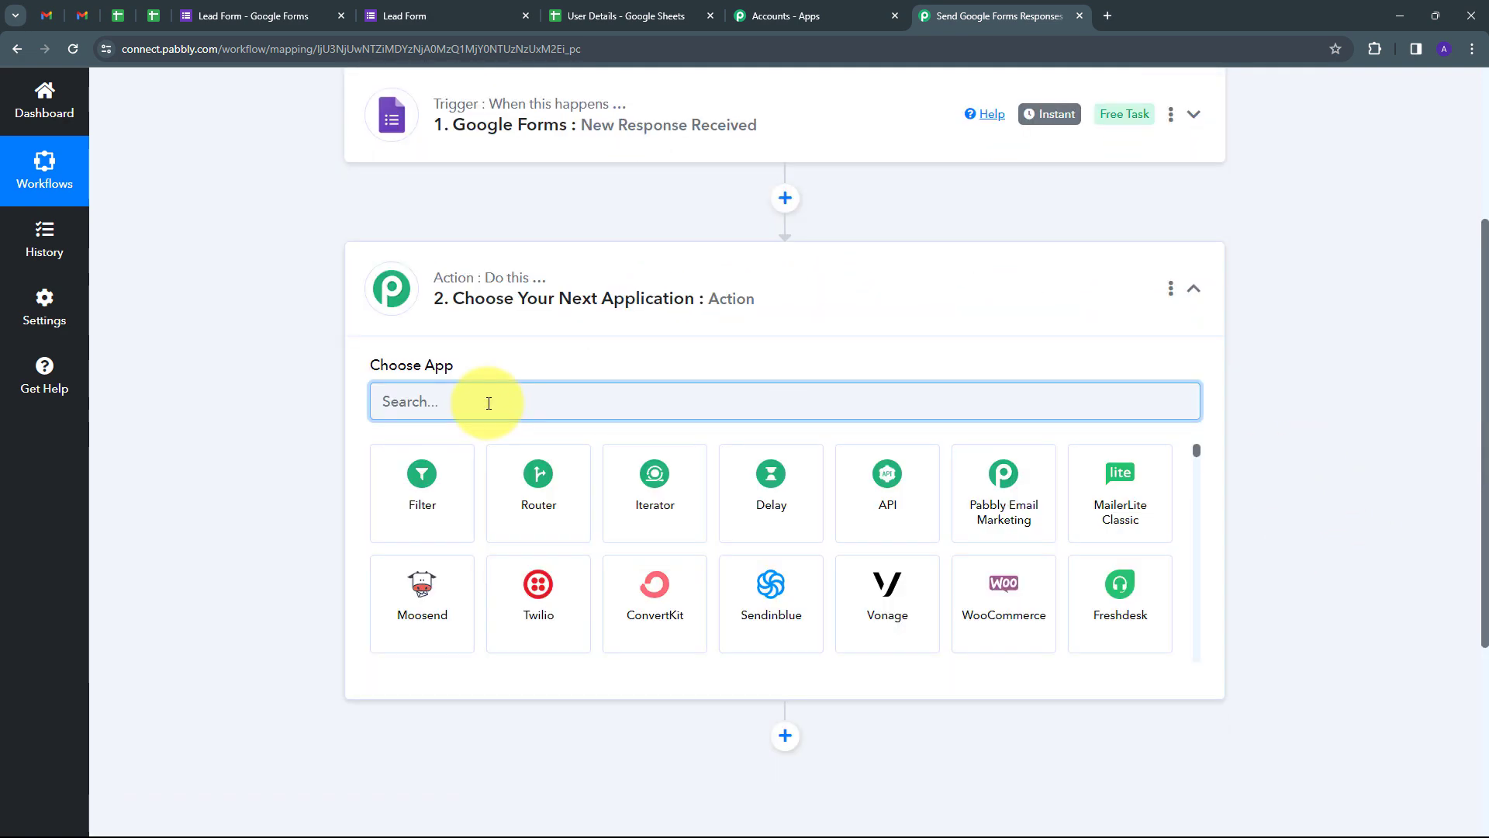
type("Gmail")
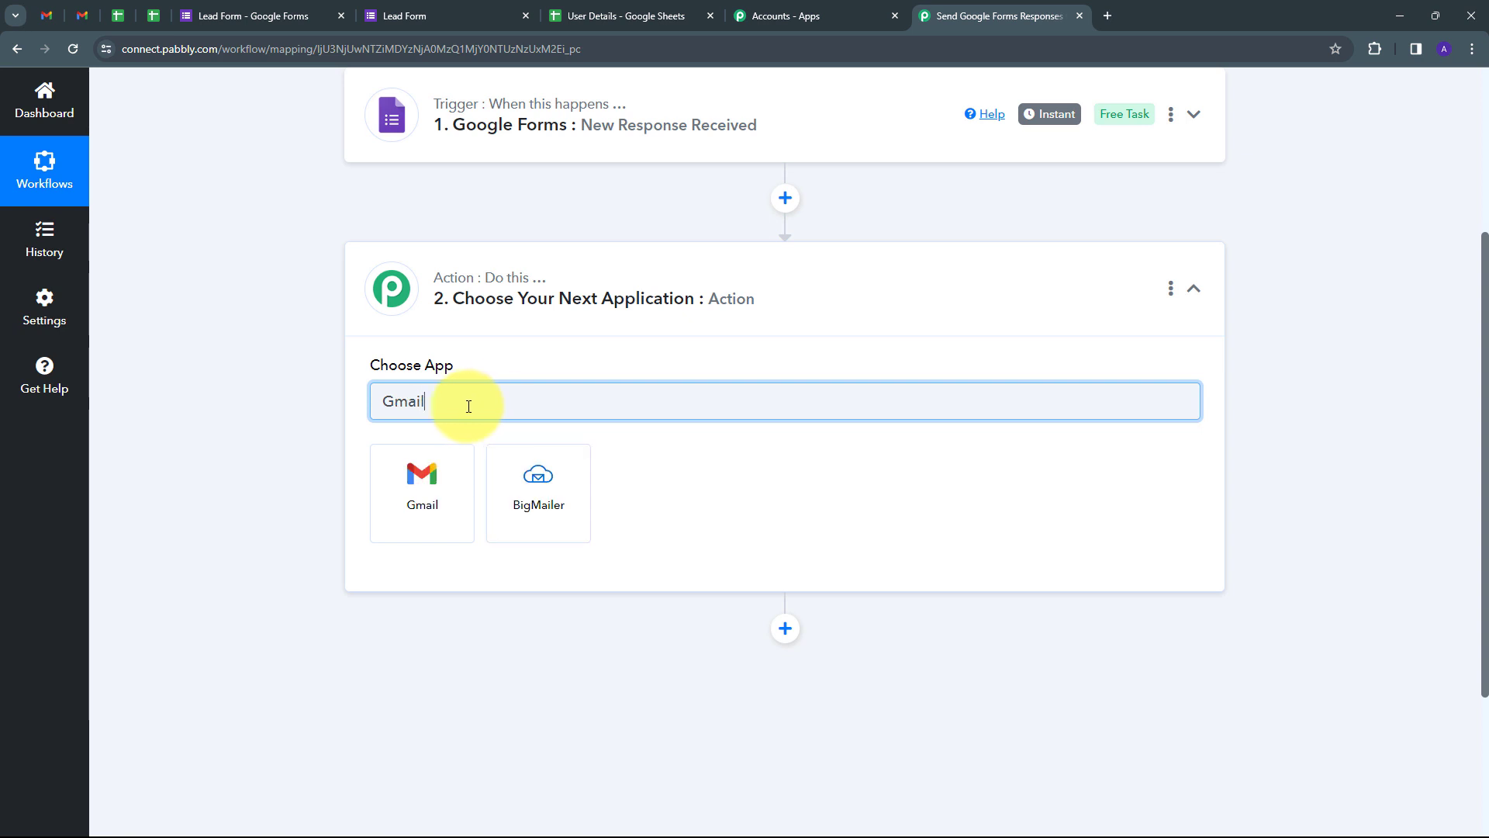
left_click(424, 484)
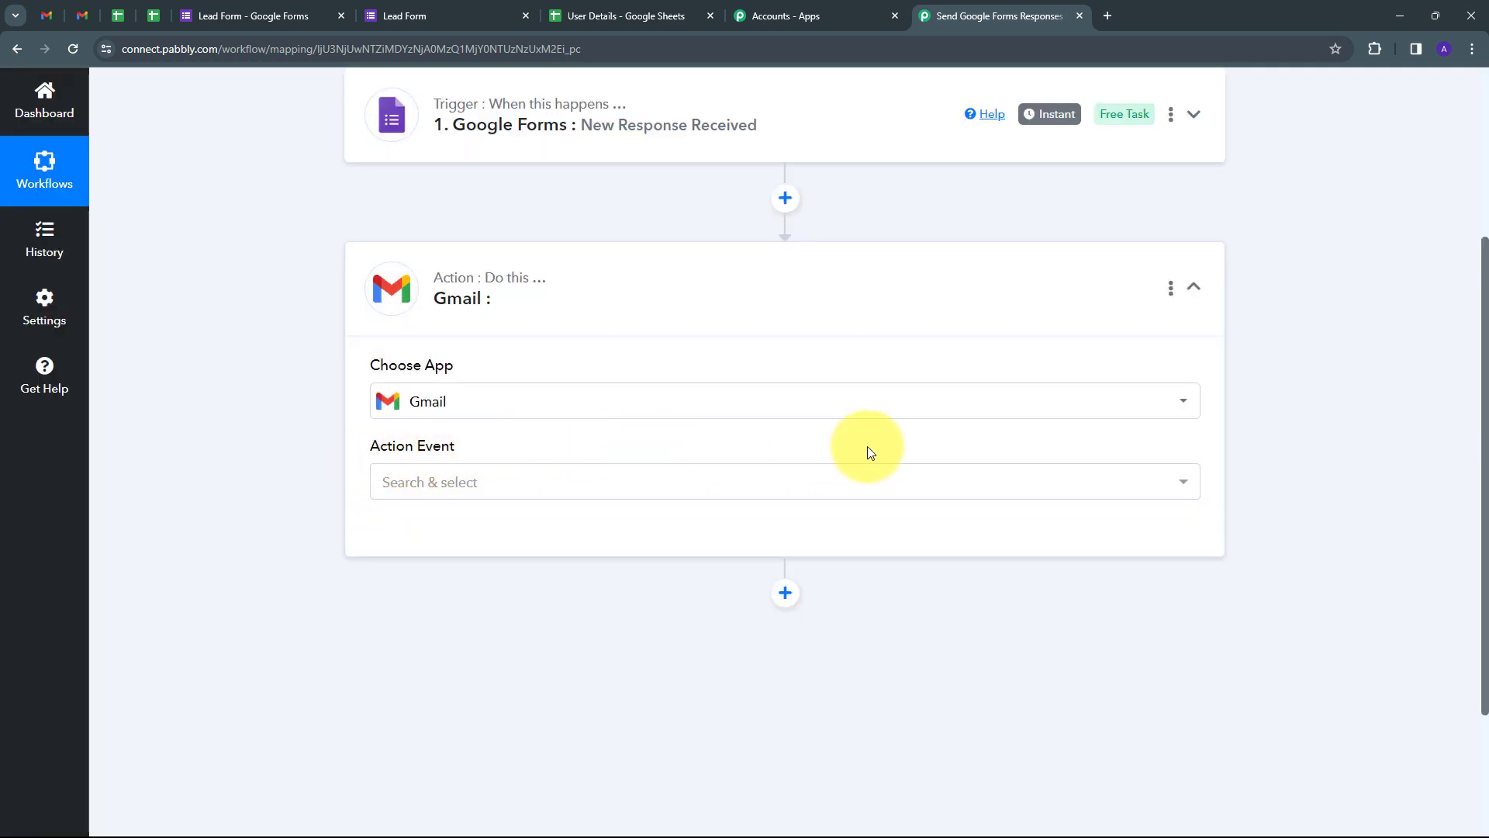
left_click(622, 489)
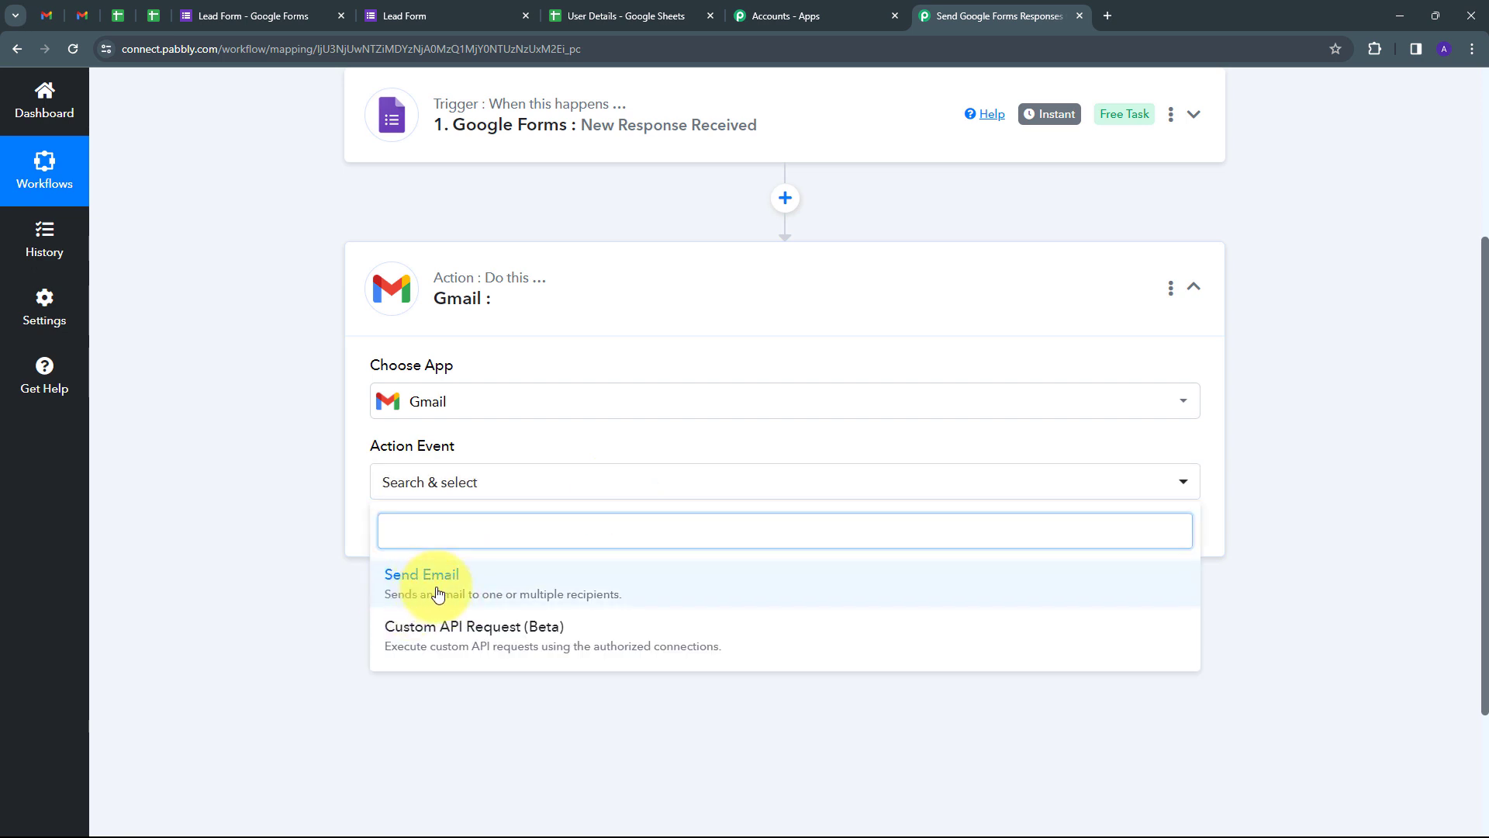
left_click(438, 594)
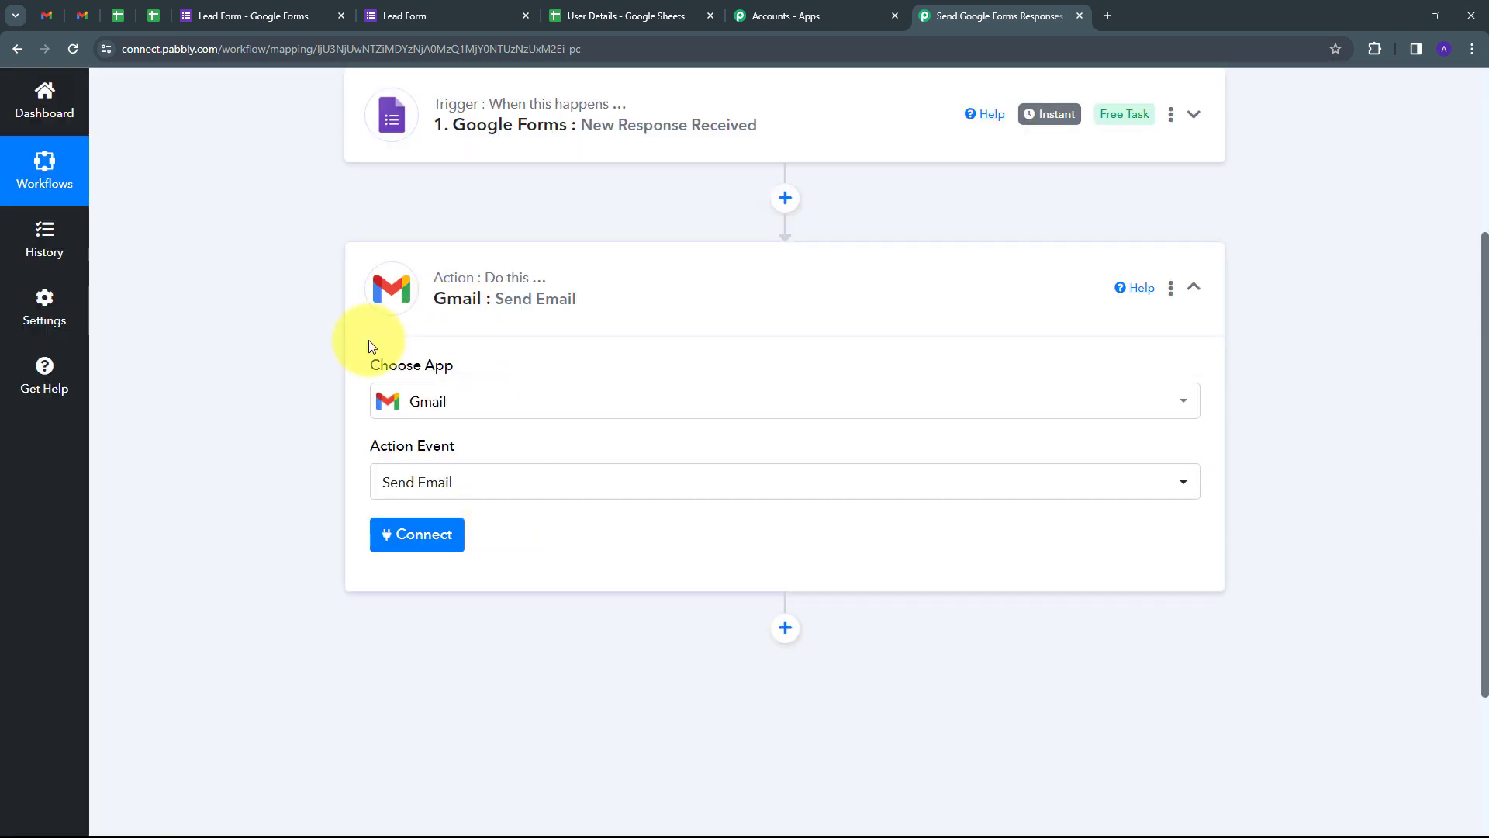
Step: Add a new Gmail connection and grant Pabbly Connect access to the Google account
left_click(414, 535)
left_click(734, 267)
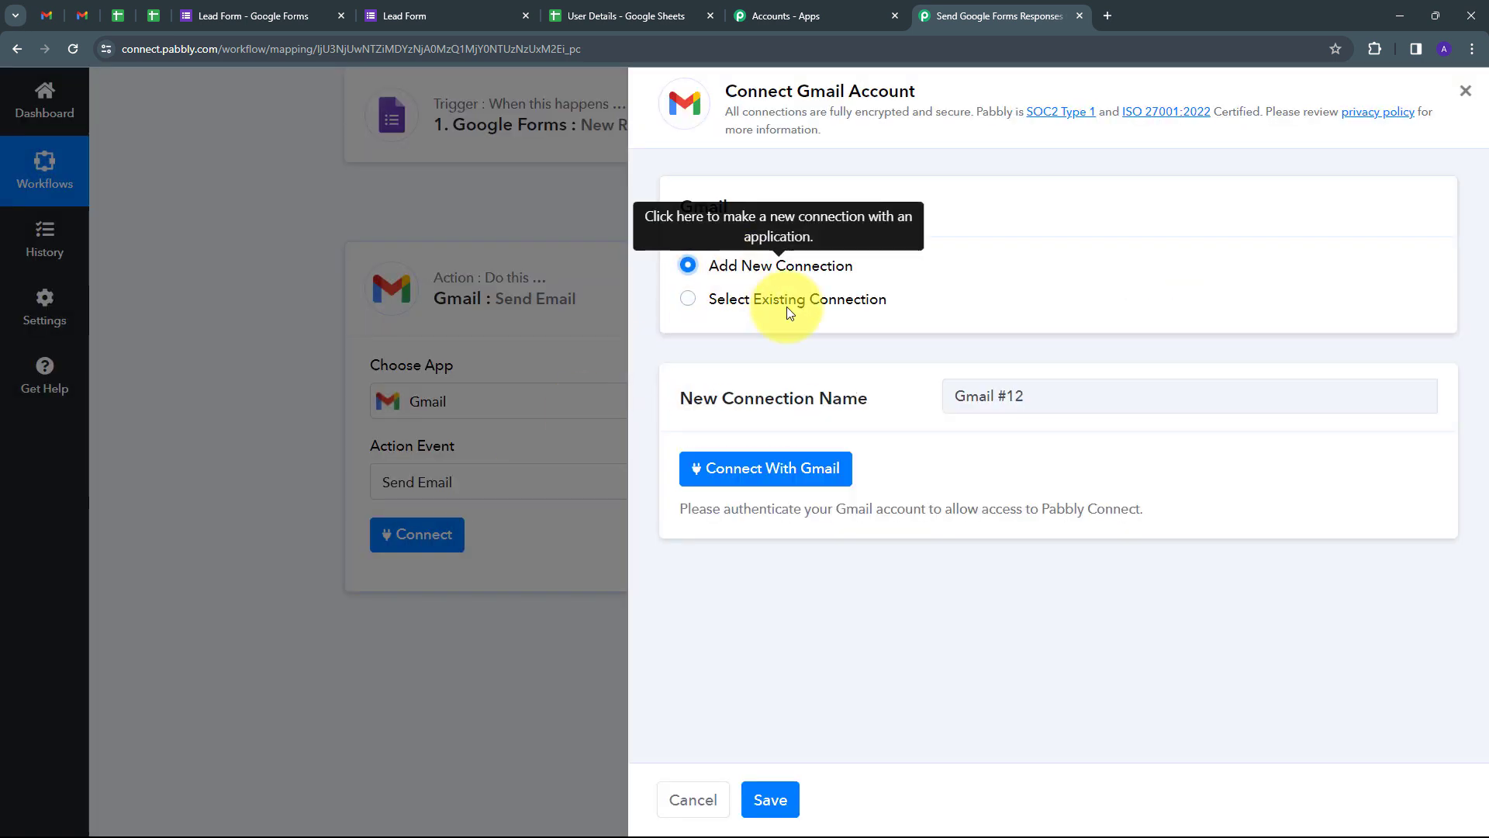
left_click(749, 469)
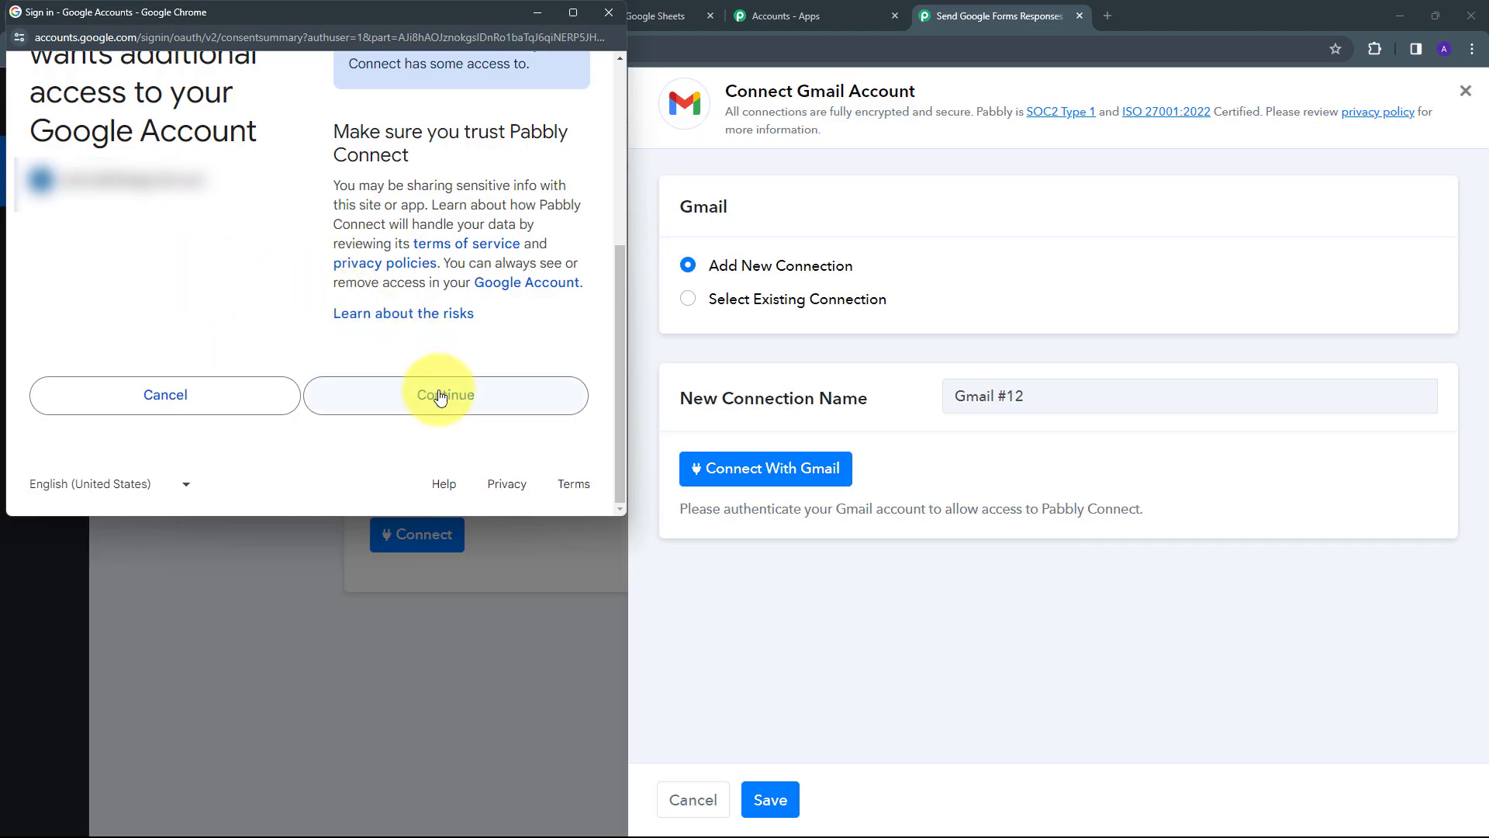
left_click(441, 397)
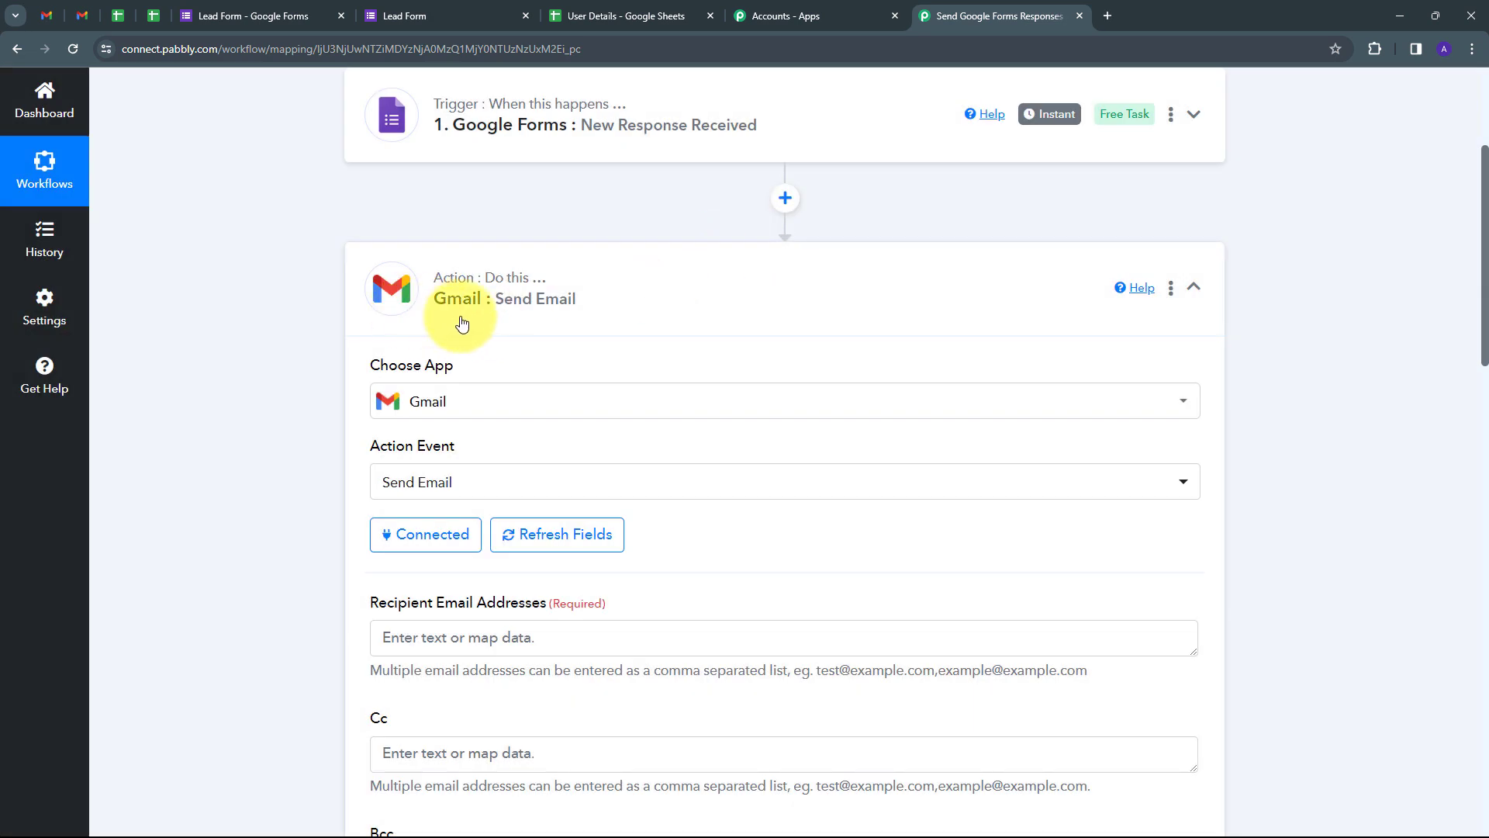
Step: Enter the three recipient e-mail addresses in the To field
scroll(642, 336, "down", 3)
scroll(515, 336, "up", 2)
scroll(648, 350, "down", 1)
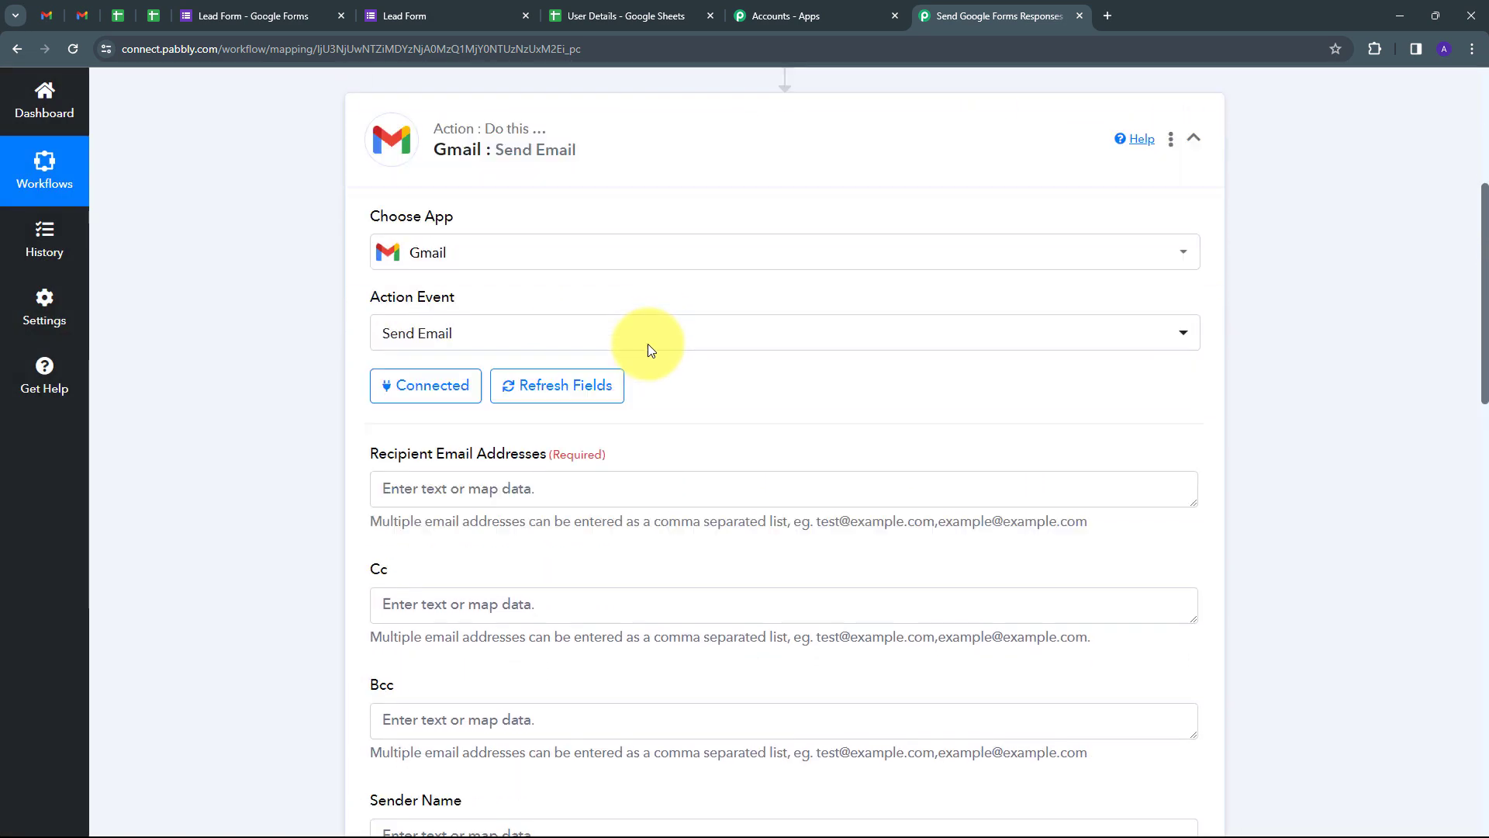
scroll(650, 350, "down", 1)
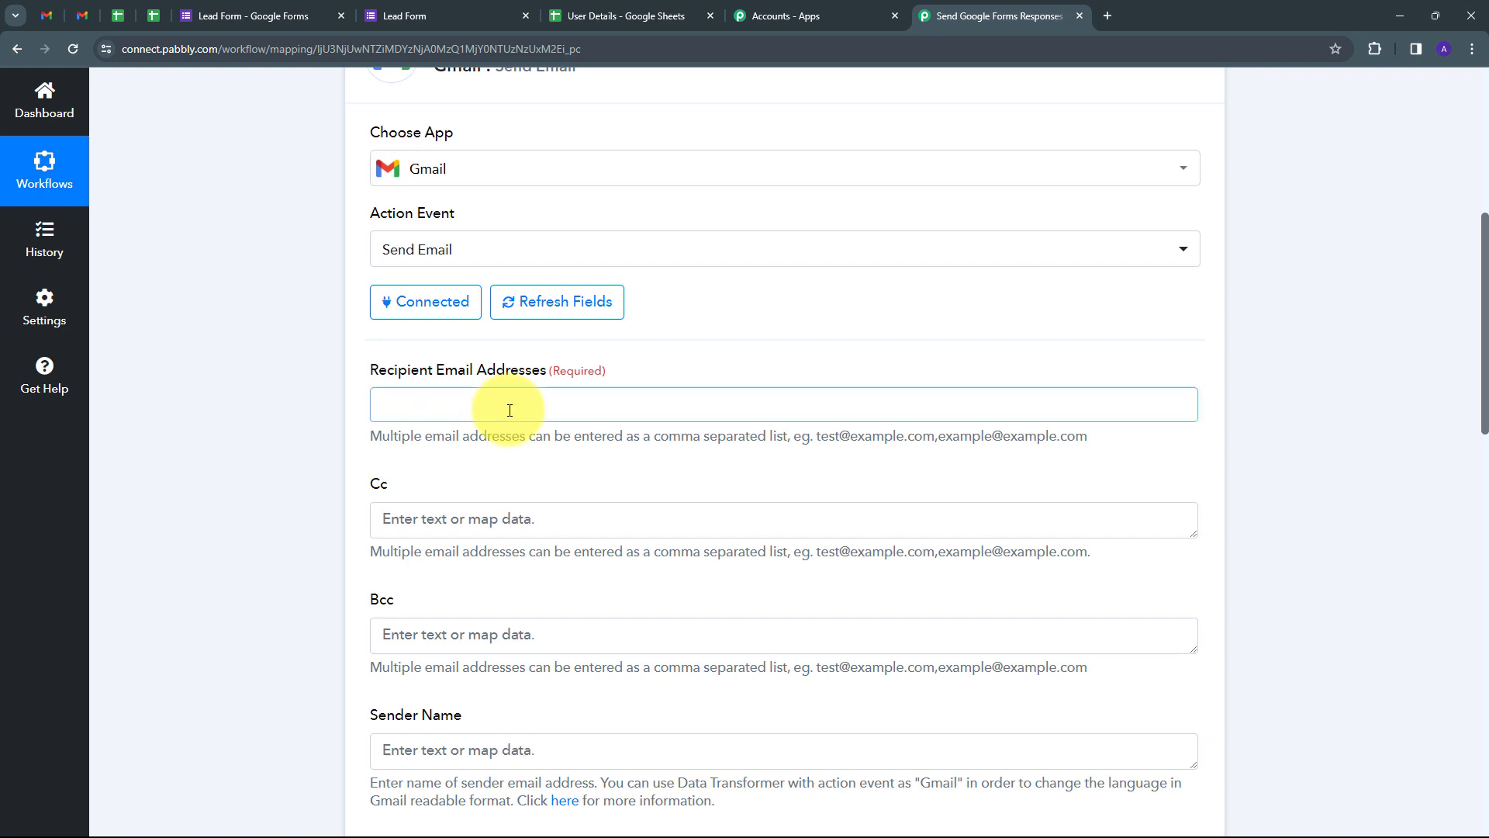
left_click(510, 410)
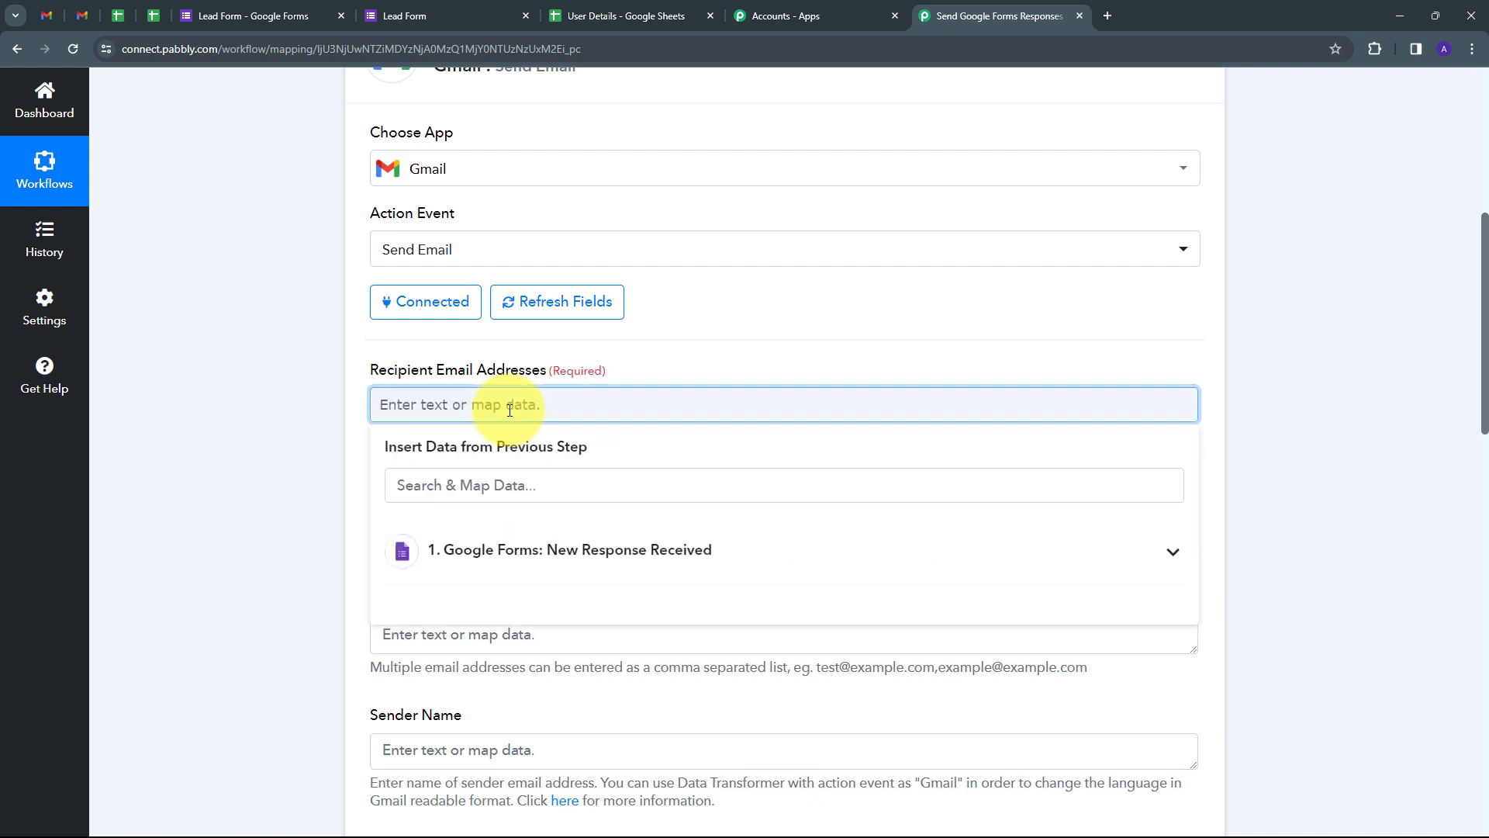
key("ctrl+v")
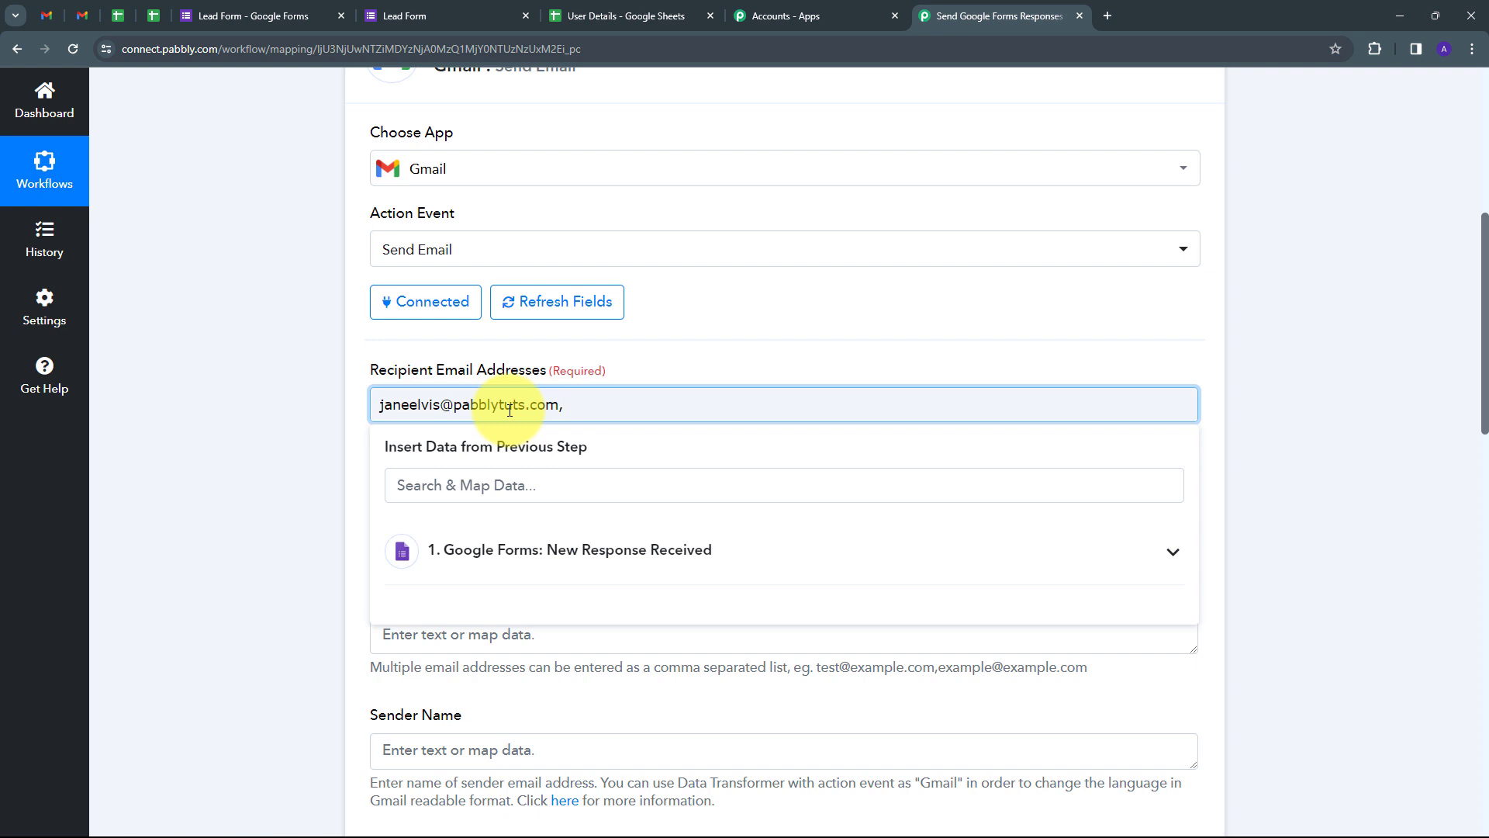
key("ctrl+v")
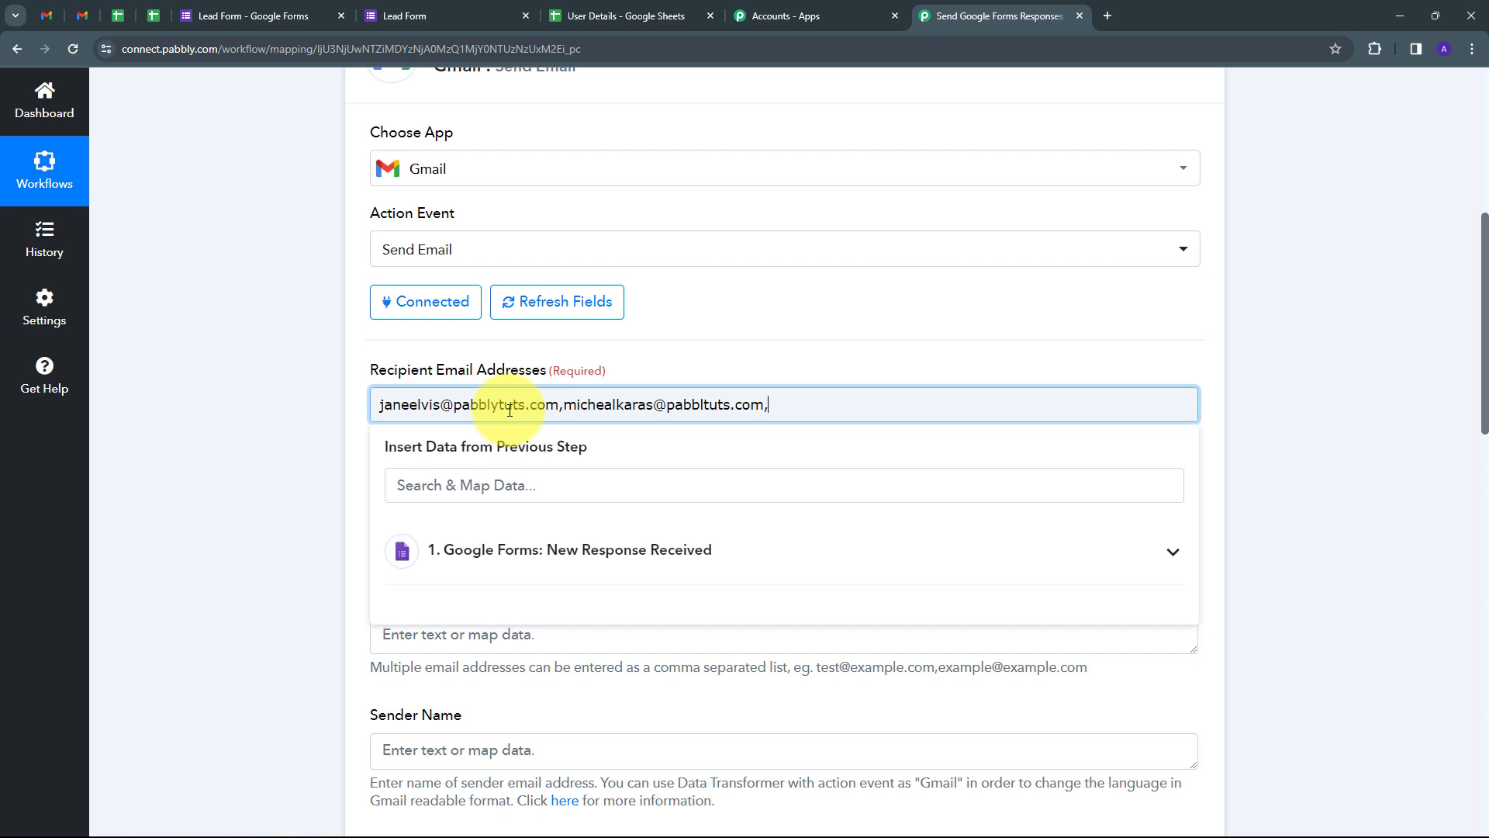
key("ctrl+v")
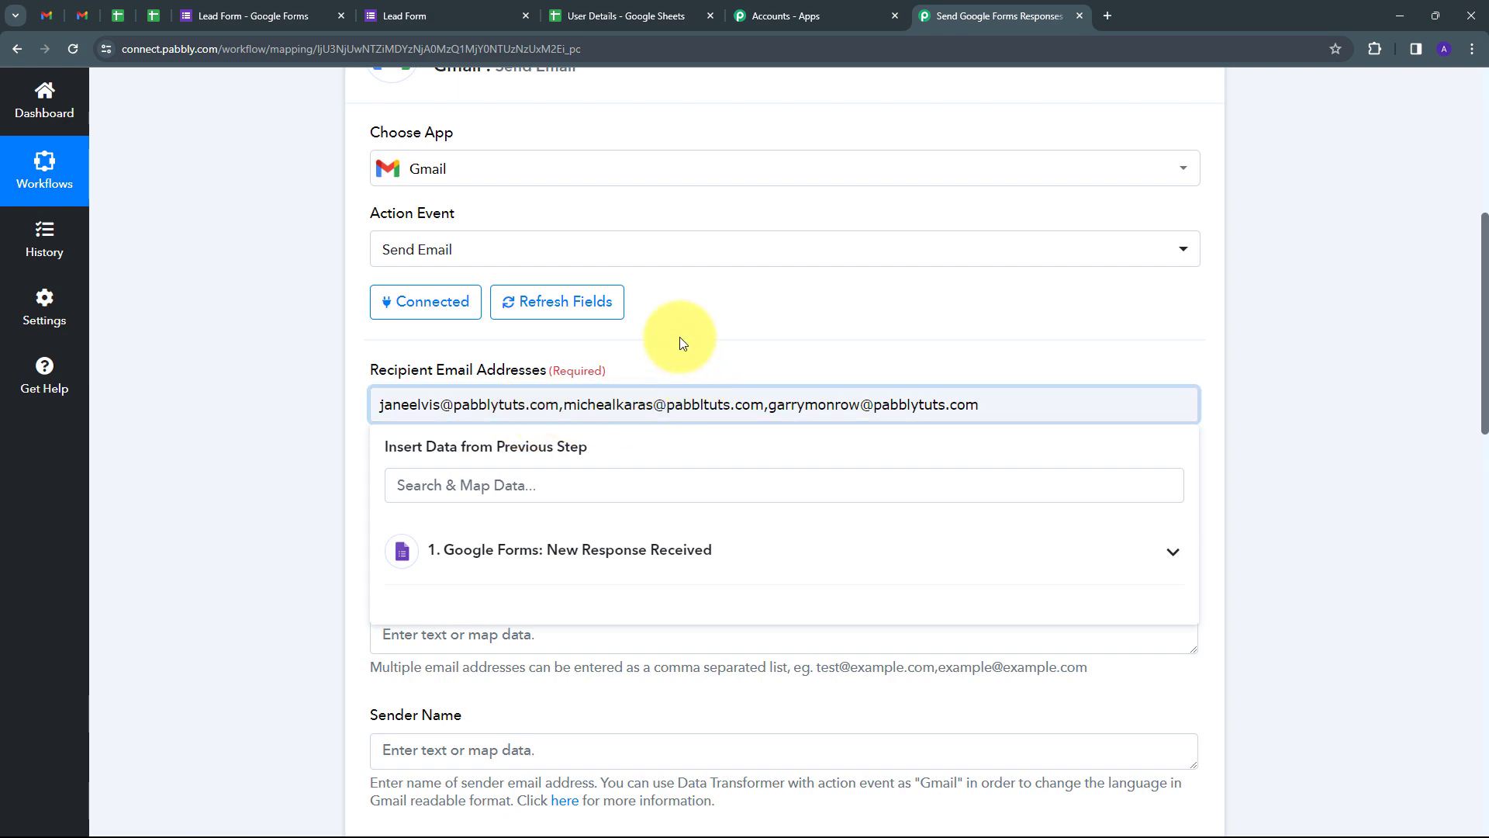
left_click(740, 353)
Step: Set the sender name to 'Pabbly' and the subject to 'New Google Form Response'
scroll(737, 351, "down", 5)
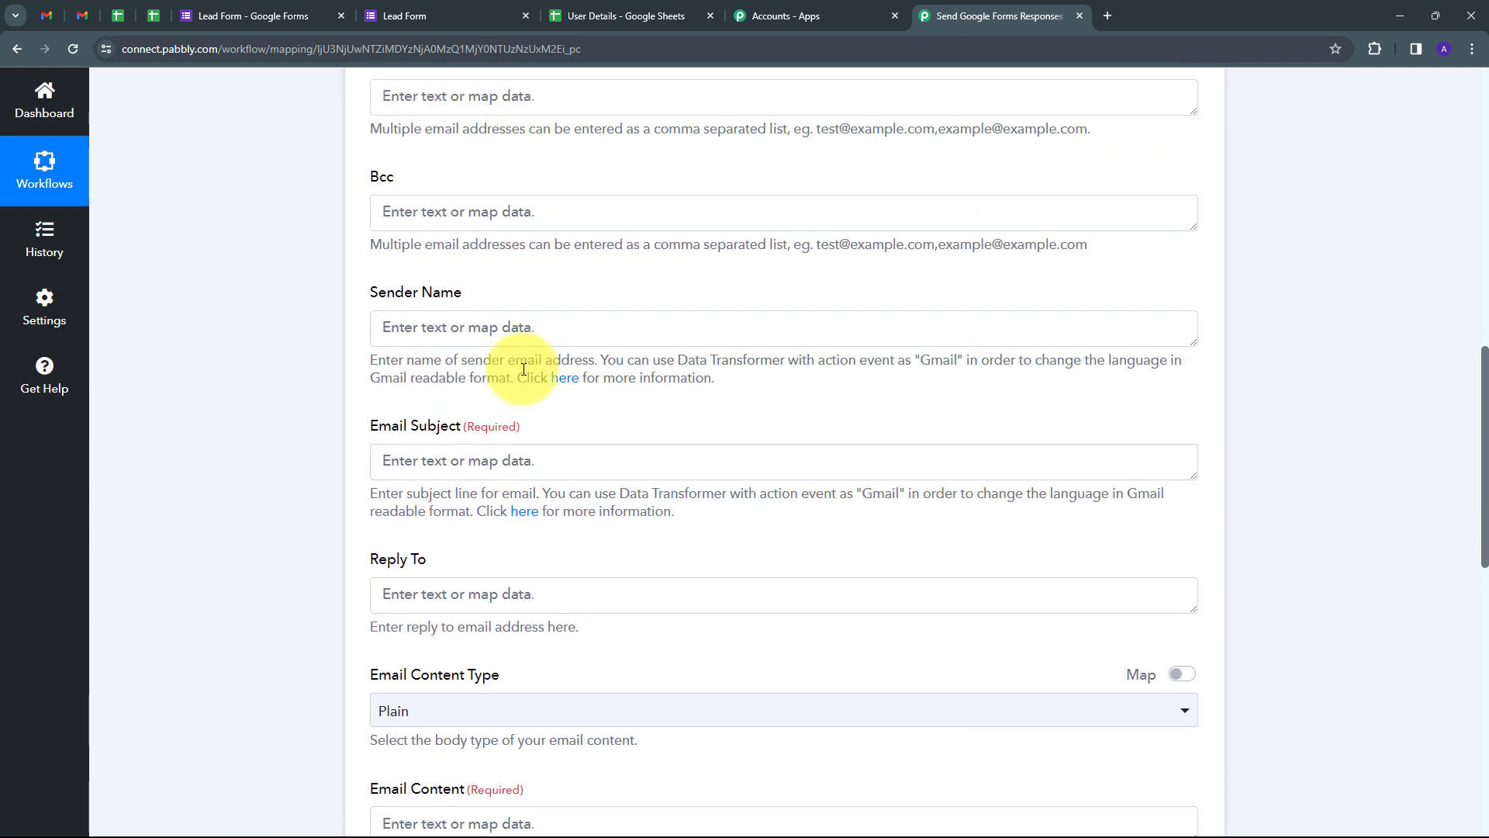
scroll(532, 366, "up", 2)
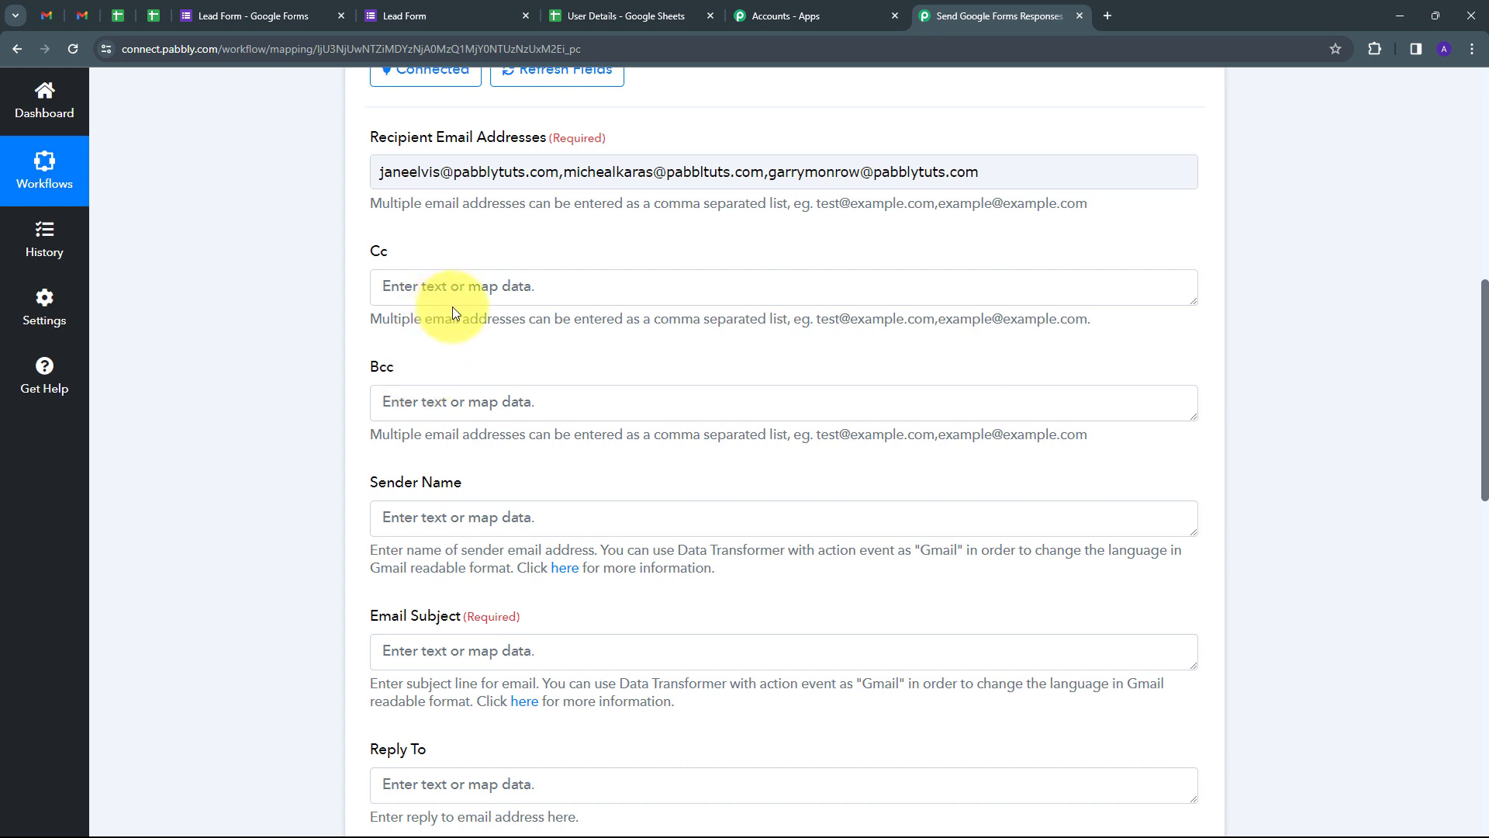
scroll(380, 346, "down", 1)
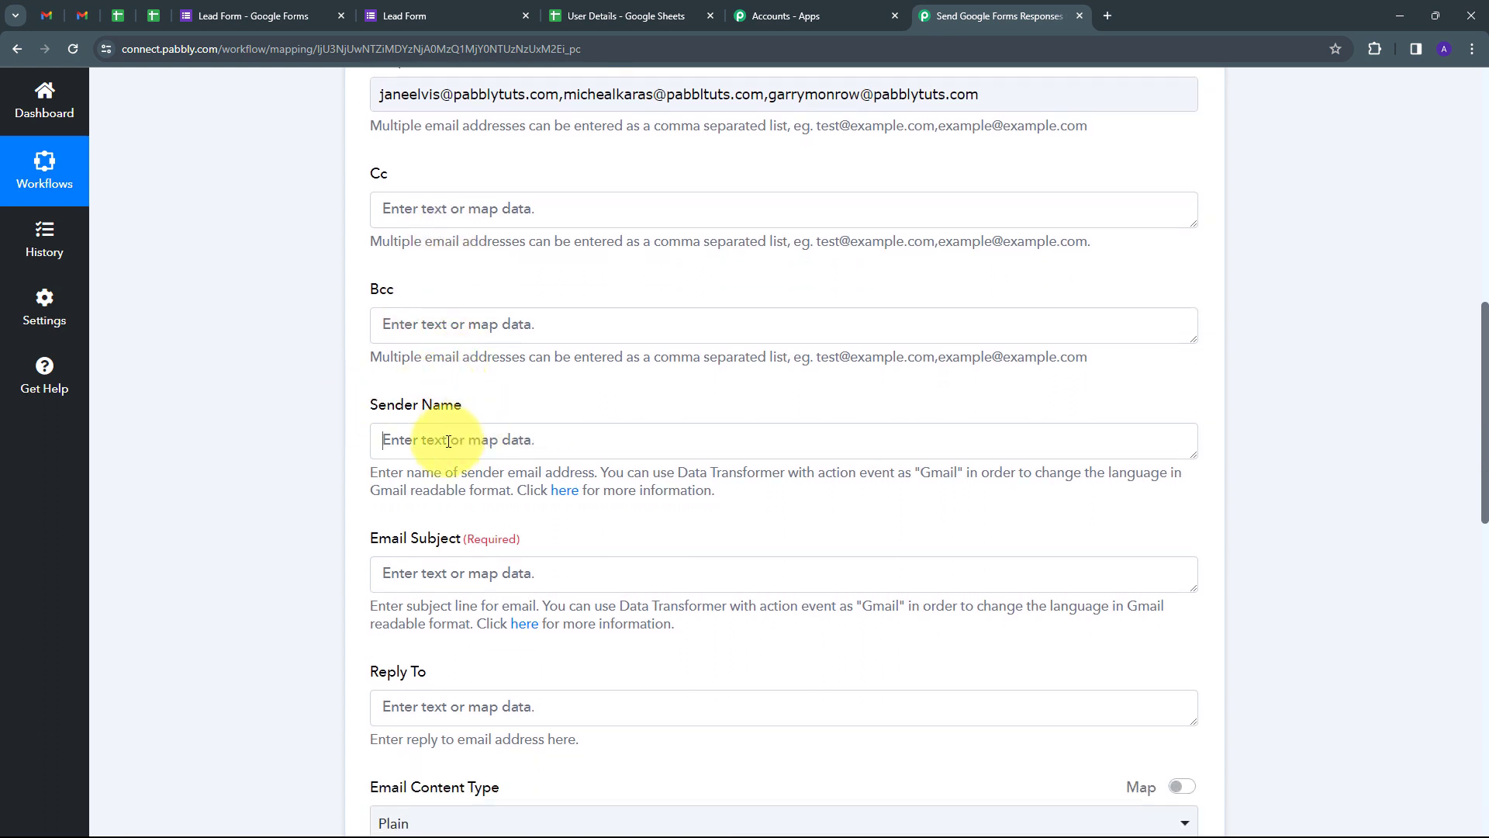
left_click(448, 441)
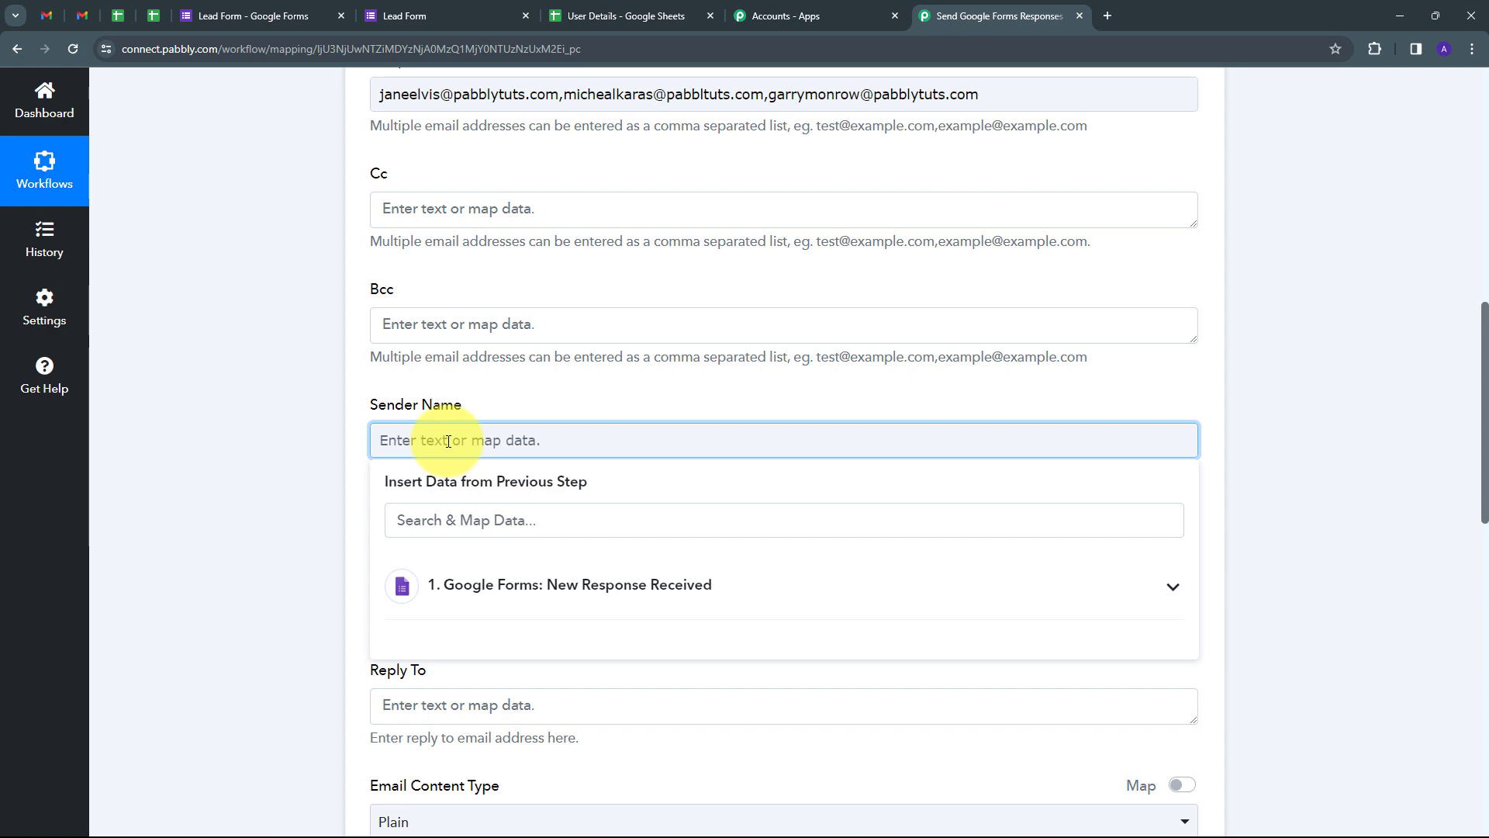
type("Pabbly")
scroll(419, 450, "down", 2)
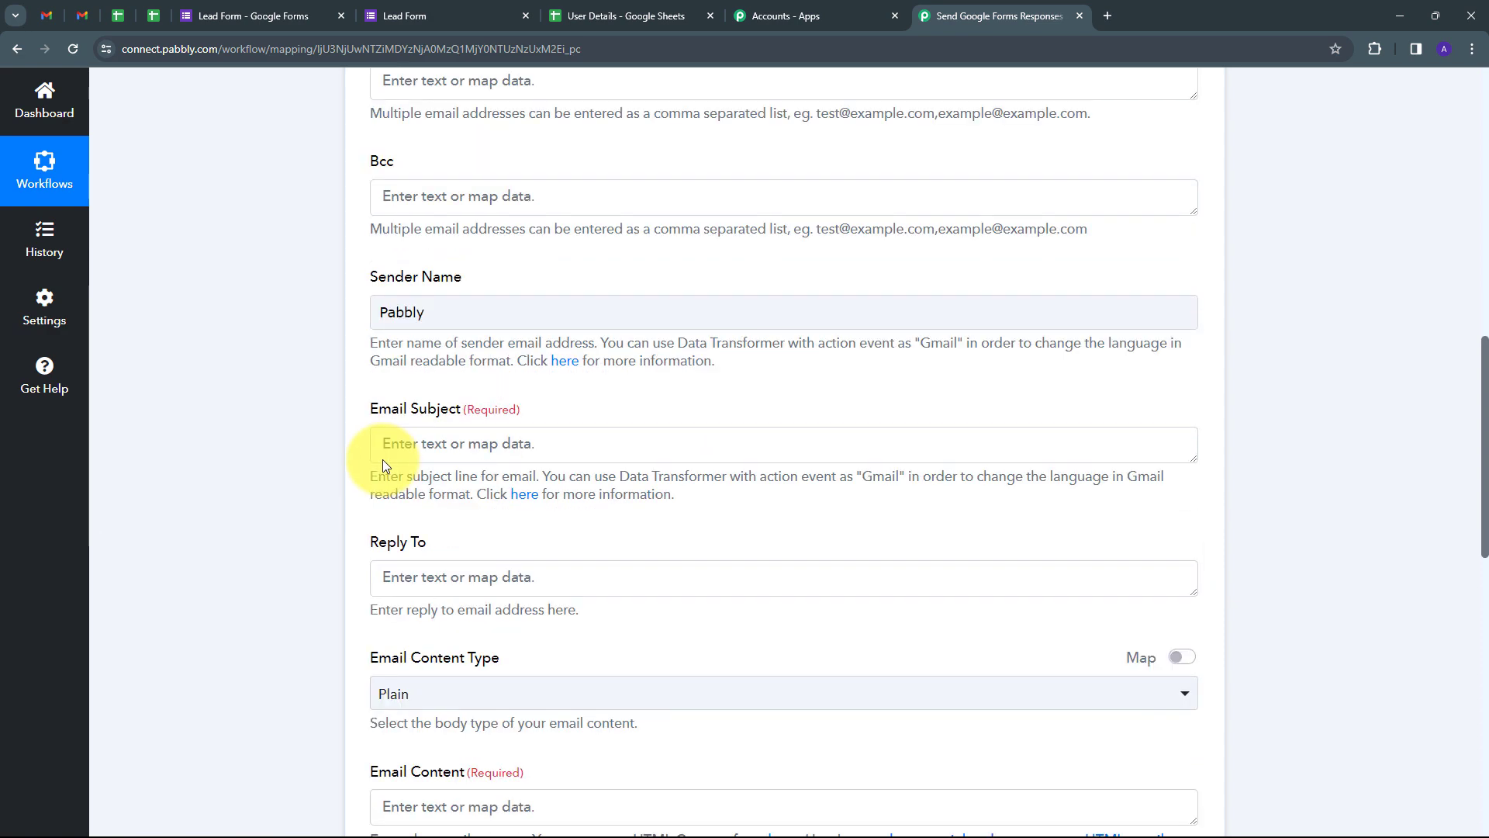
left_click(450, 420)
type("New Google Form Response")
left_click(722, 347)
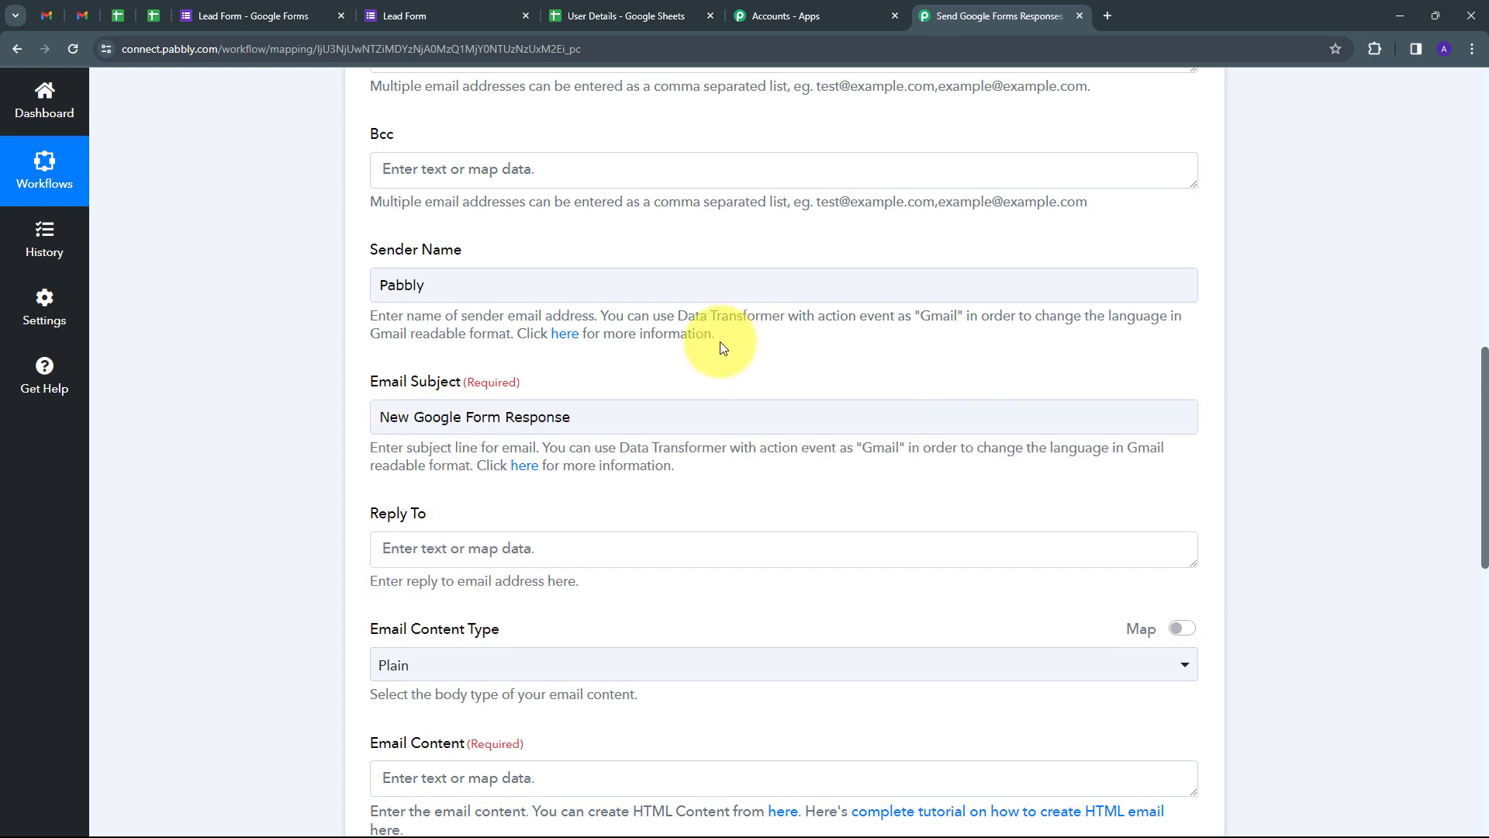
Step: Keep Plain as the email content type
scroll(562, 449, "down", 2)
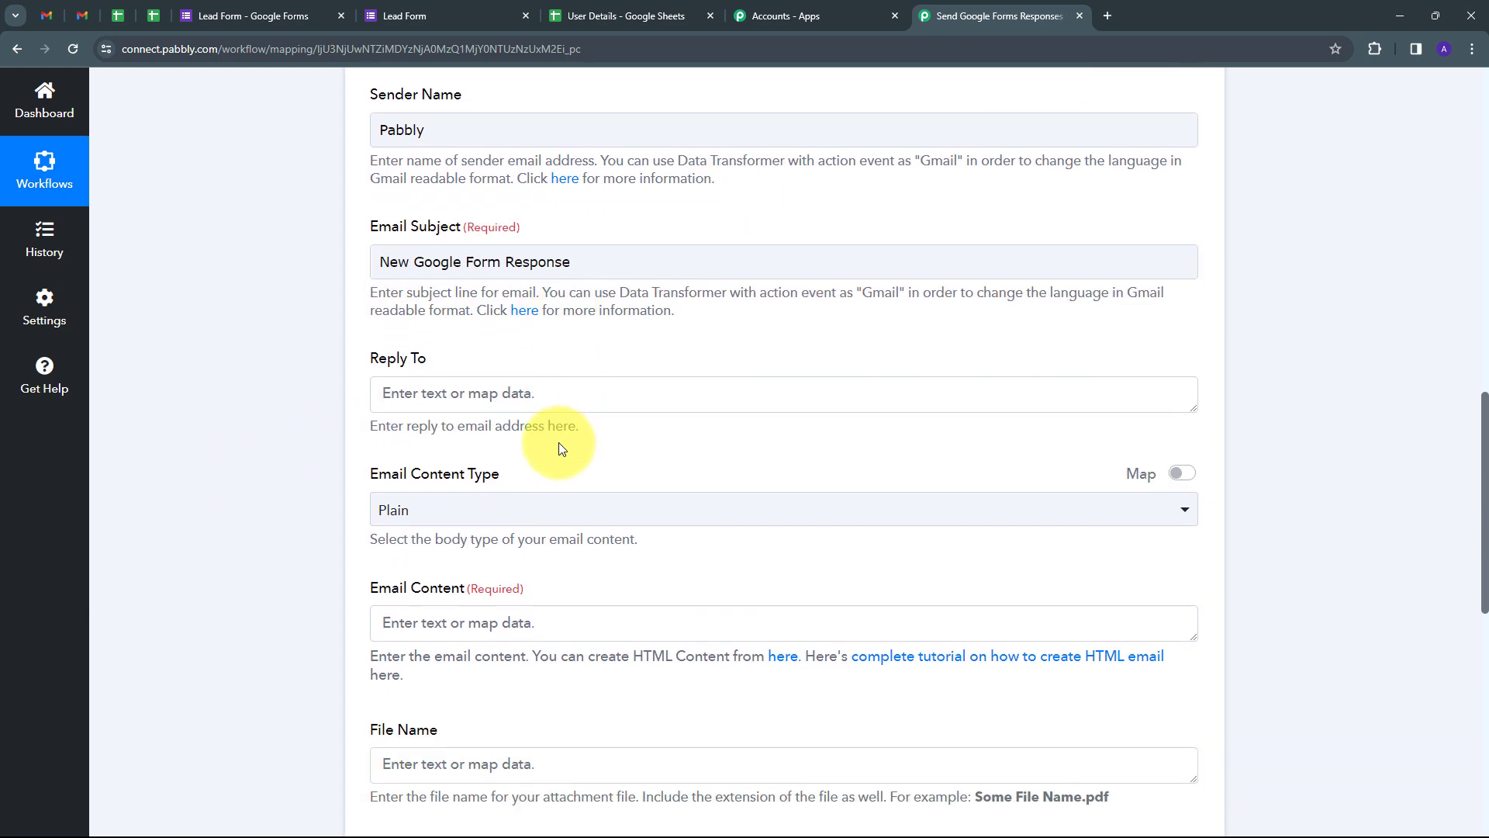
scroll(386, 334, "down", 3)
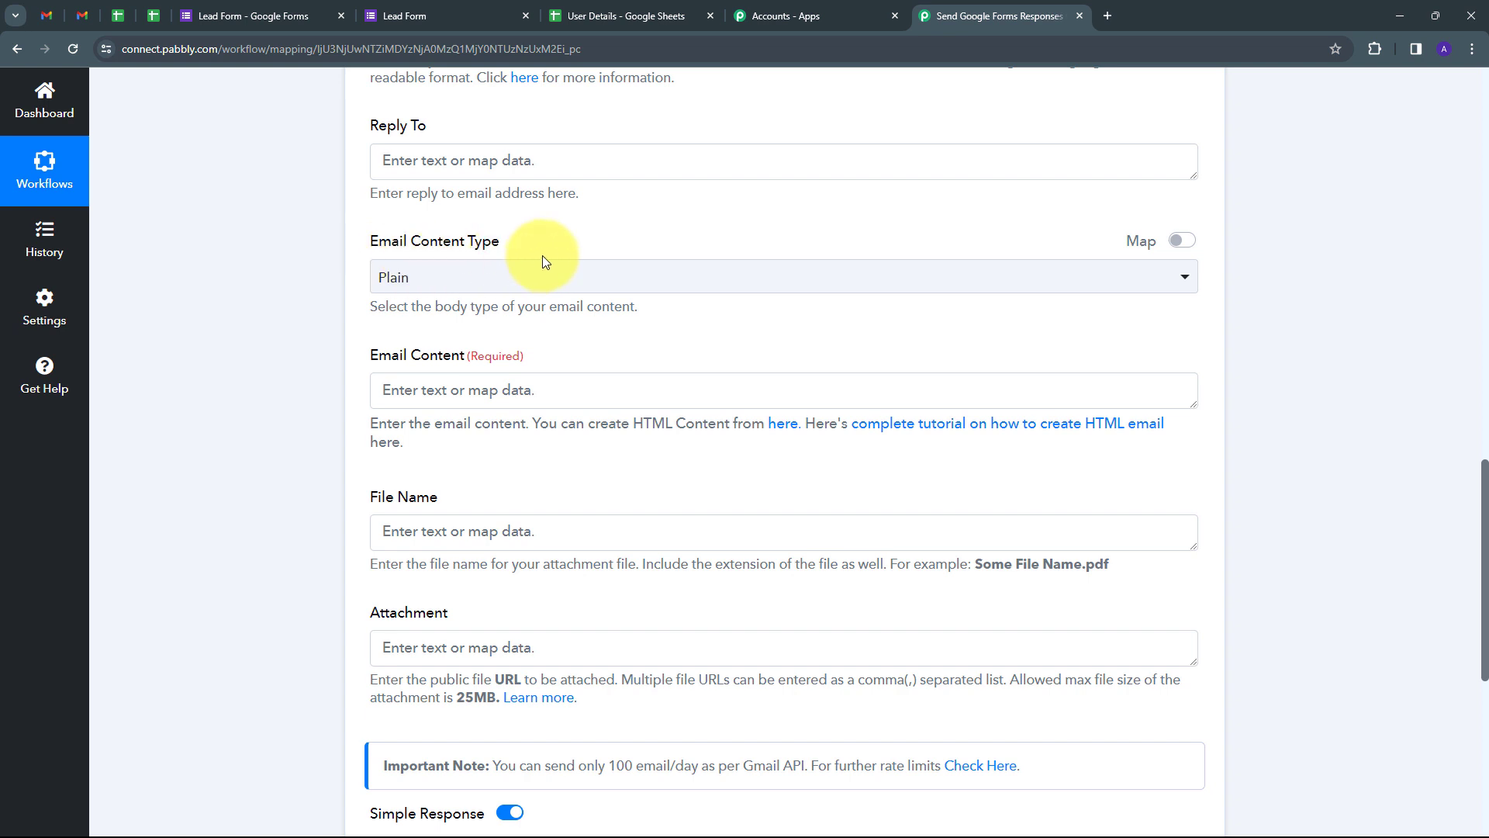
left_click(417, 282)
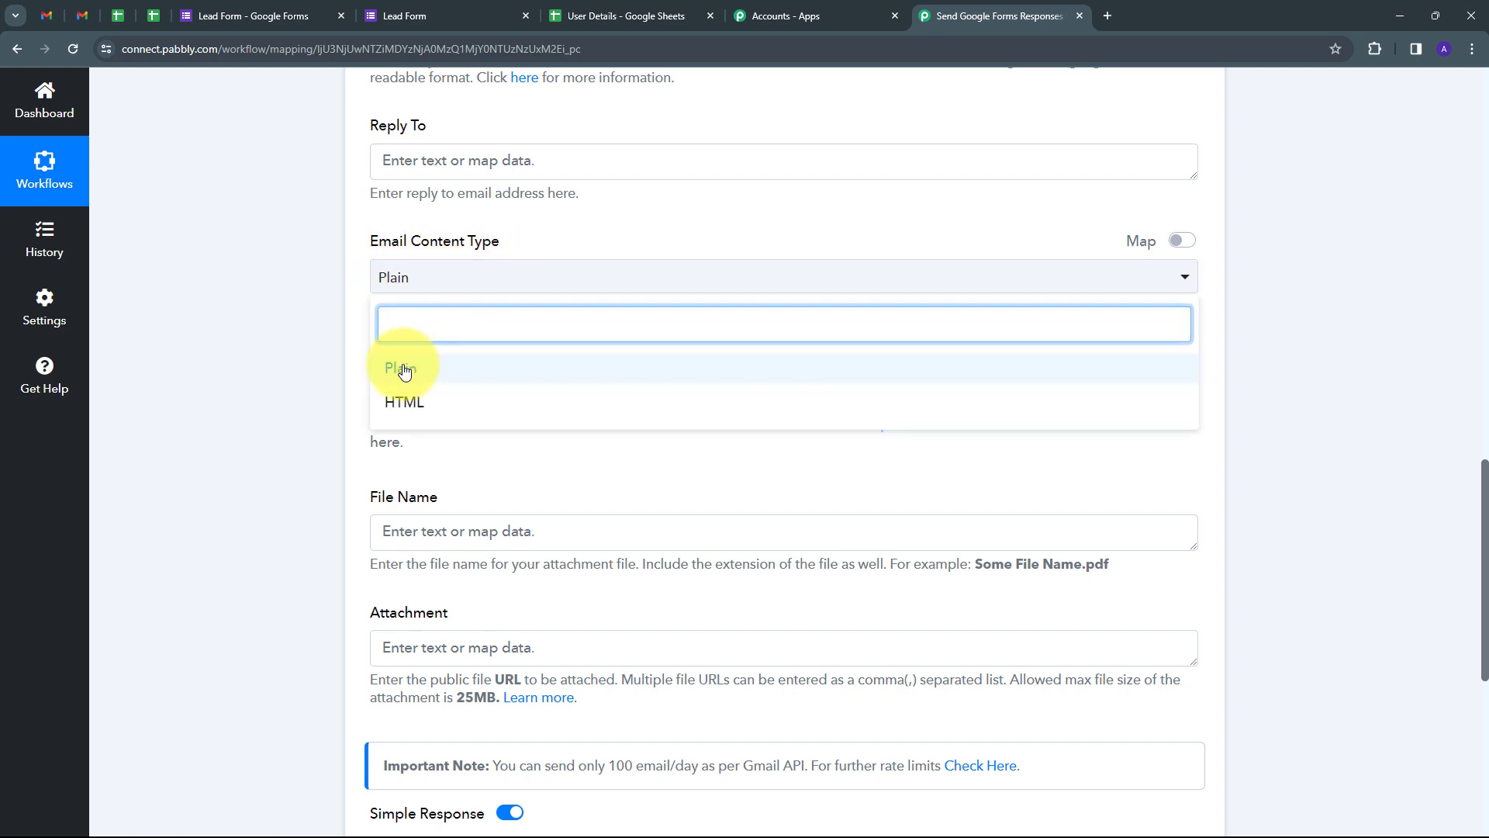
left_click(404, 371)
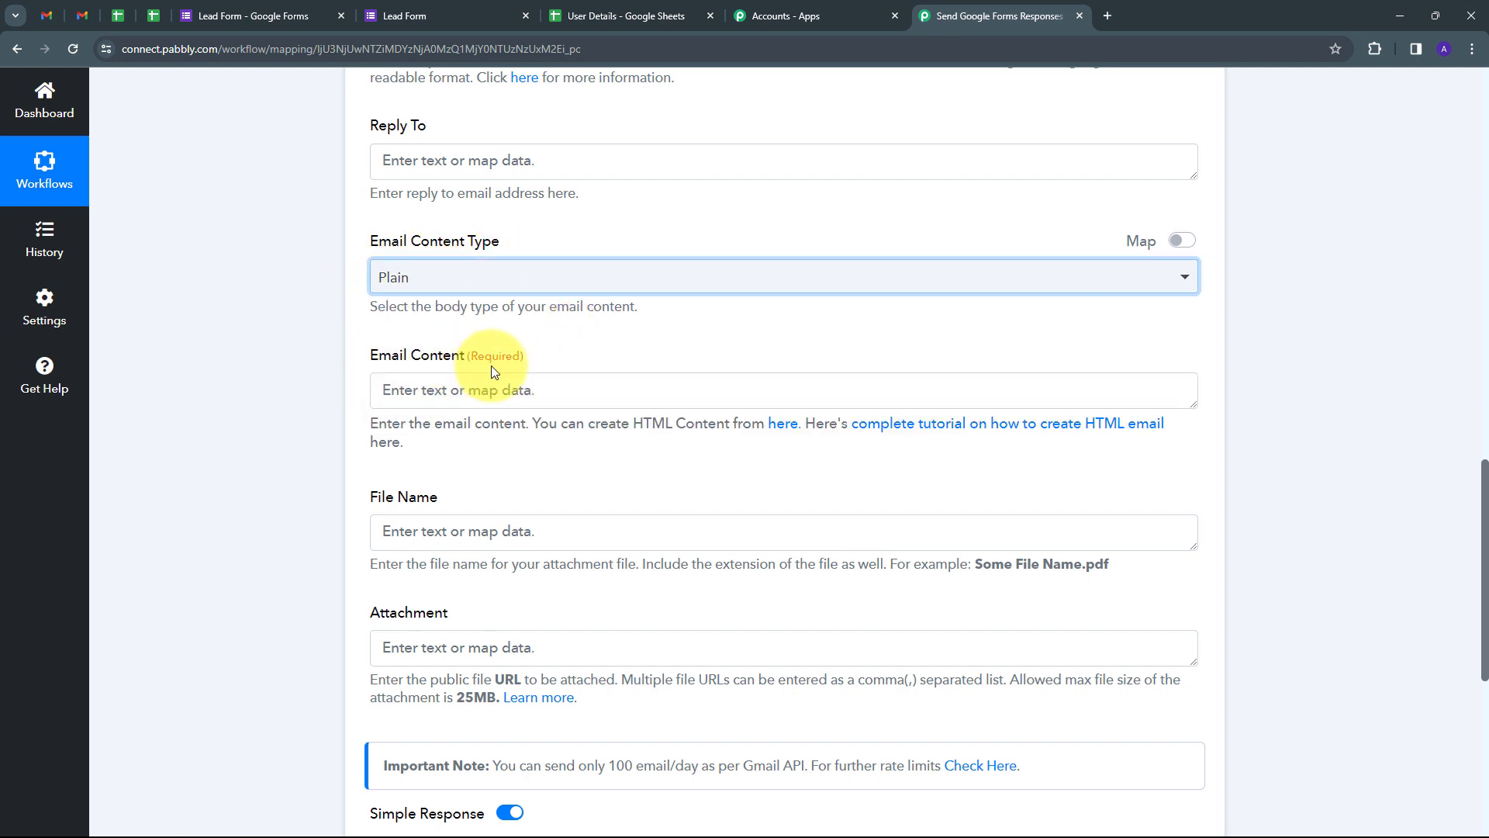
left_click(392, 388)
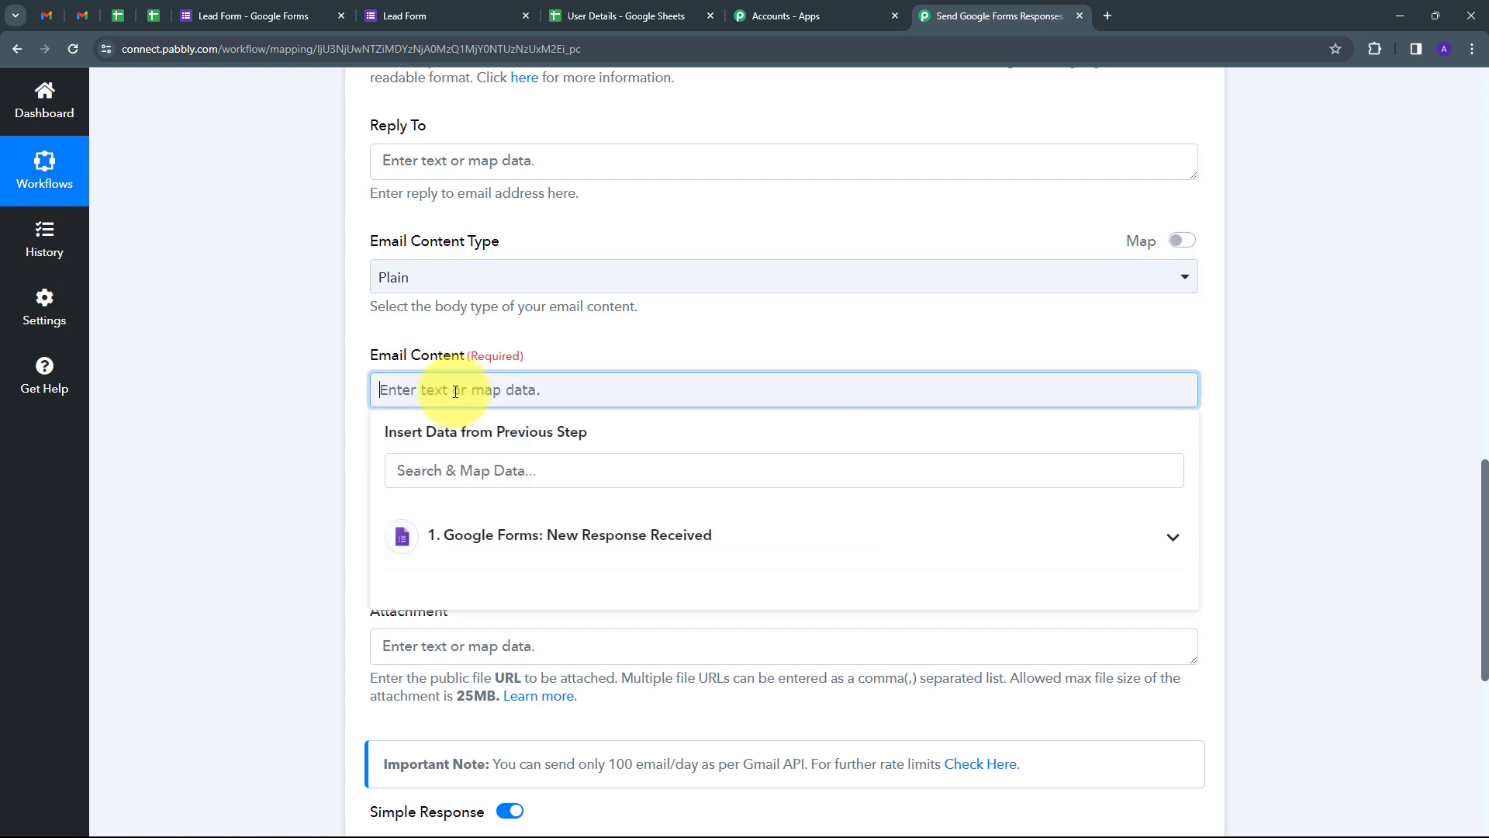
Step: Paste the email body text and map the form's Full Name after the Name label
type("We have received a new Google Forms Response and the details are: Name: Email: Phone Number: City:")
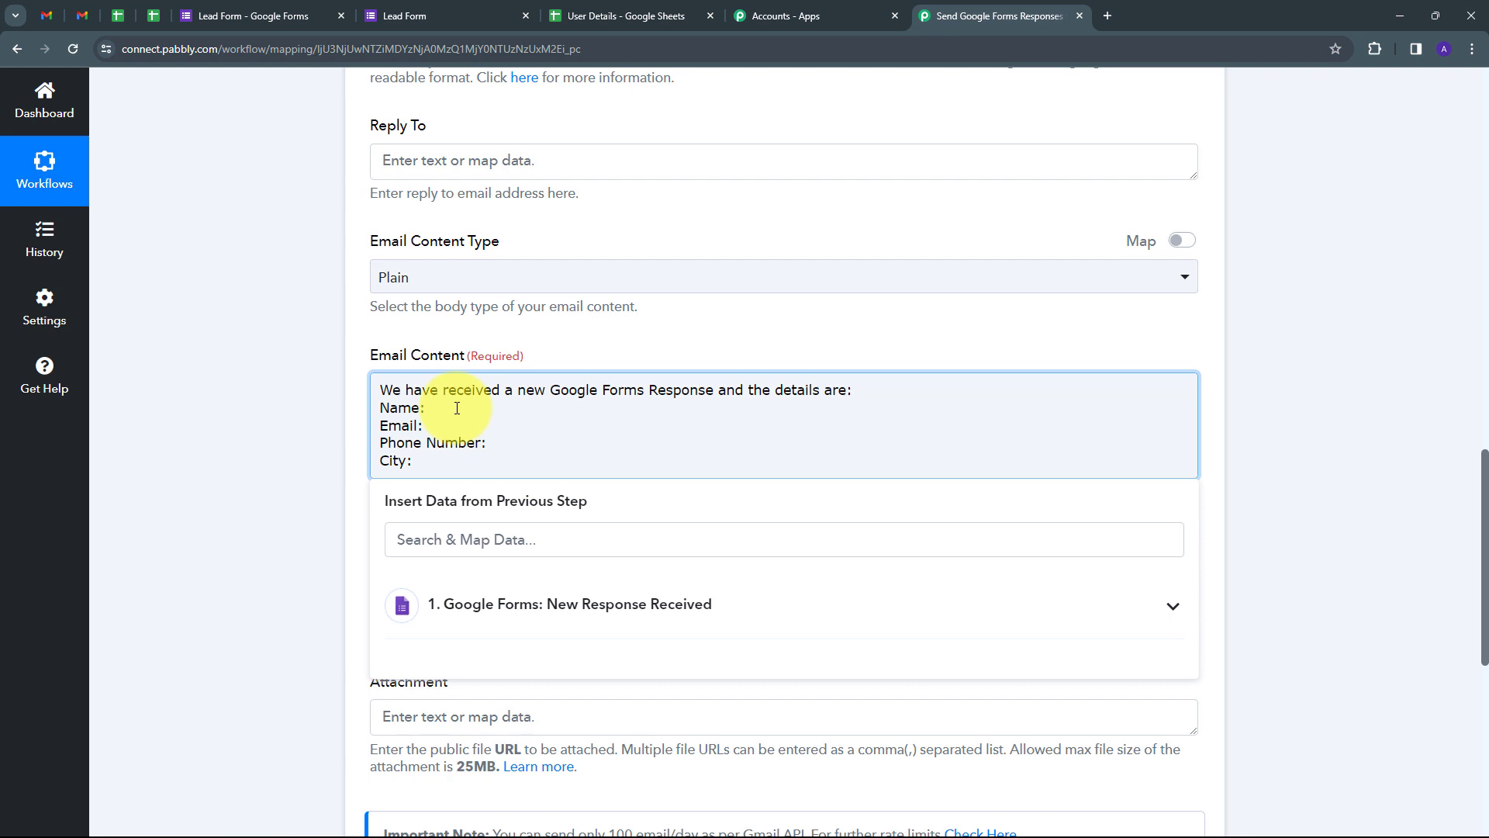
left_click(349, 414)
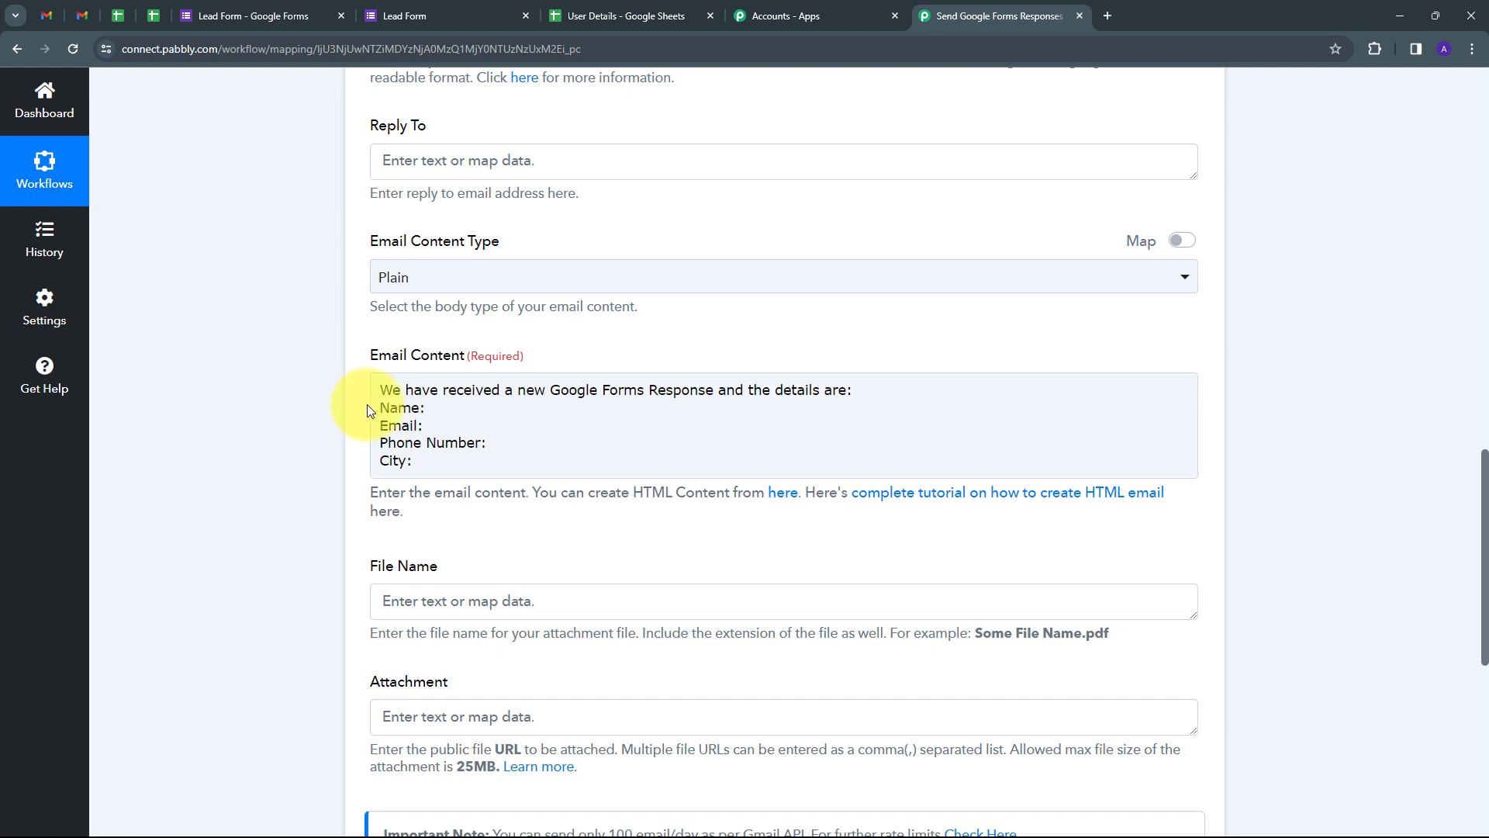
left_click(376, 404)
left_click(437, 409)
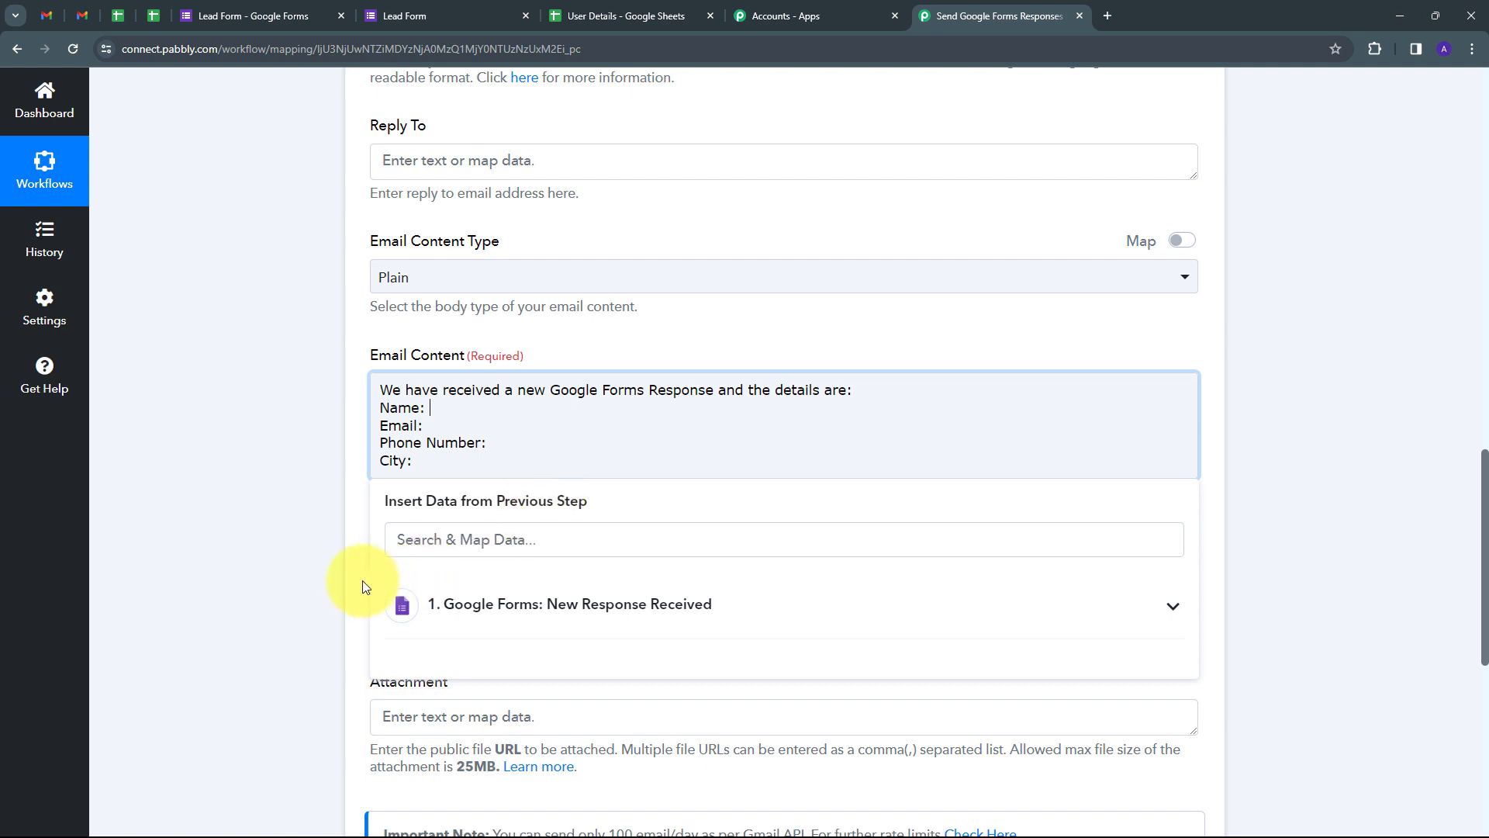
left_click(661, 605)
scroll(661, 556, "down", 2)
scroll(661, 552, "down", 1)
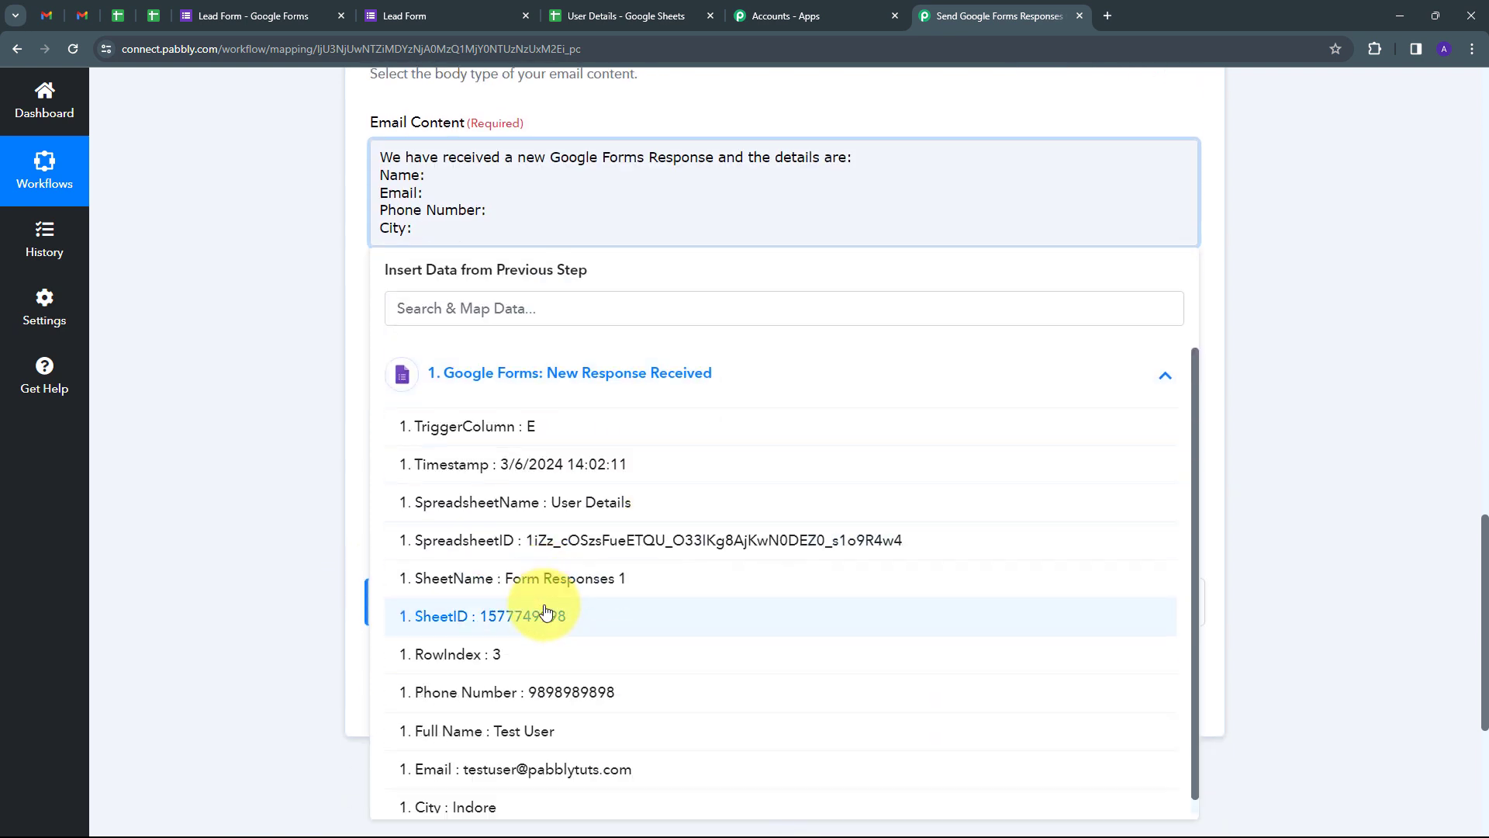
left_click(526, 718)
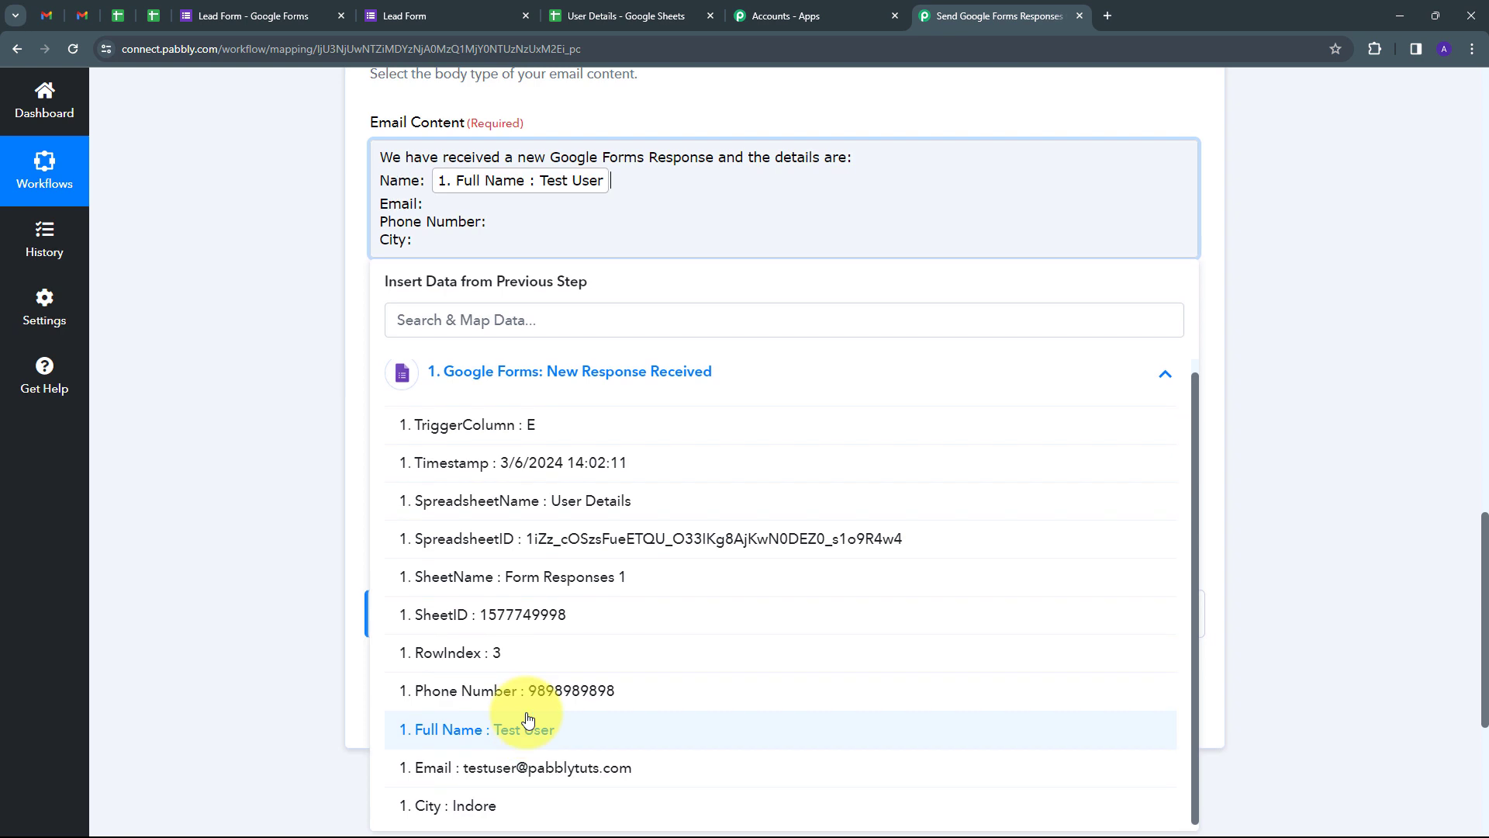
Step: Map the form's Email, Phone Number and City fields after their matching labels
left_click(430, 203)
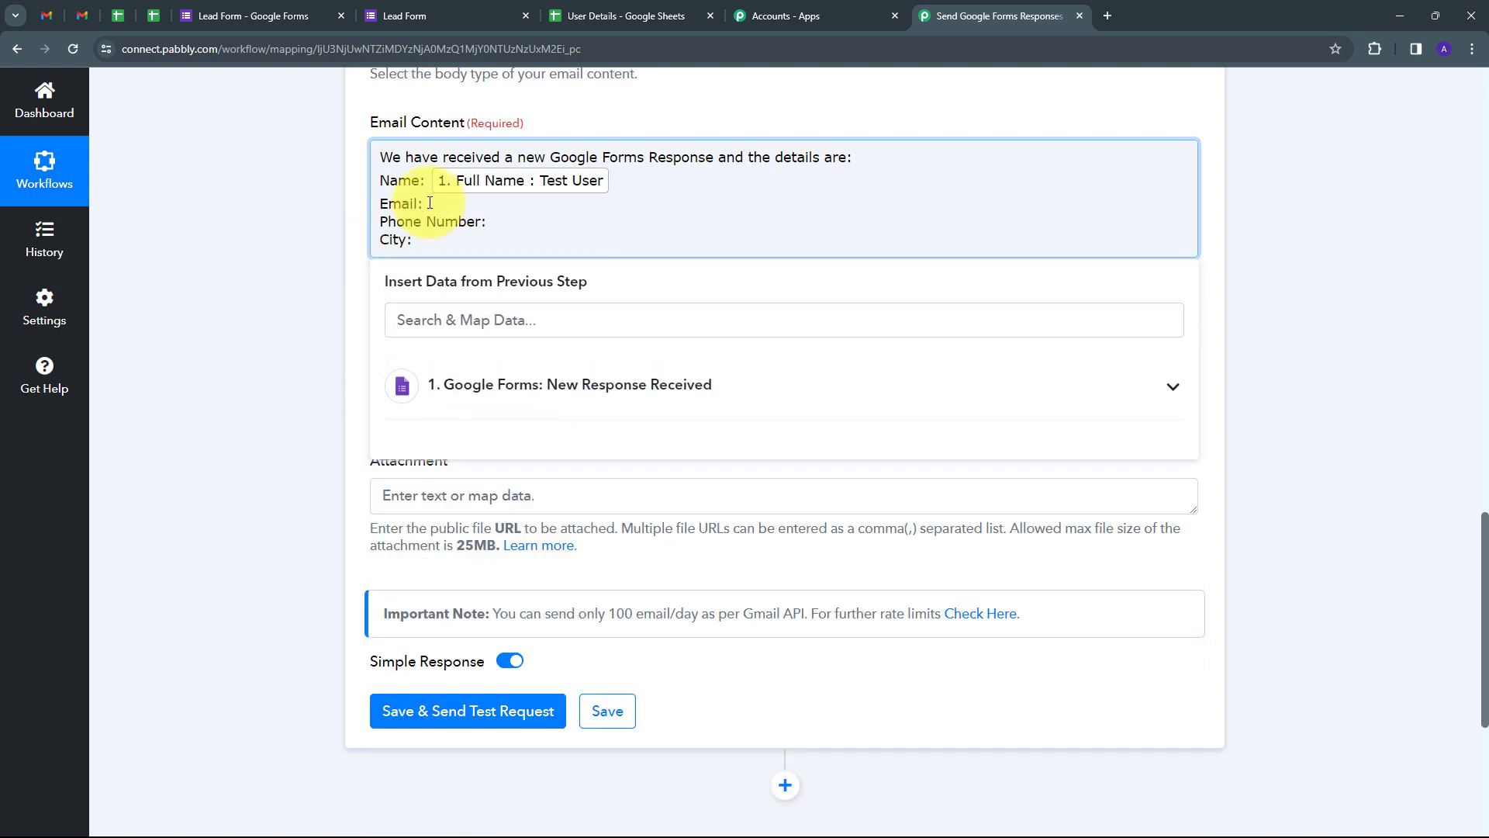
left_click(508, 383)
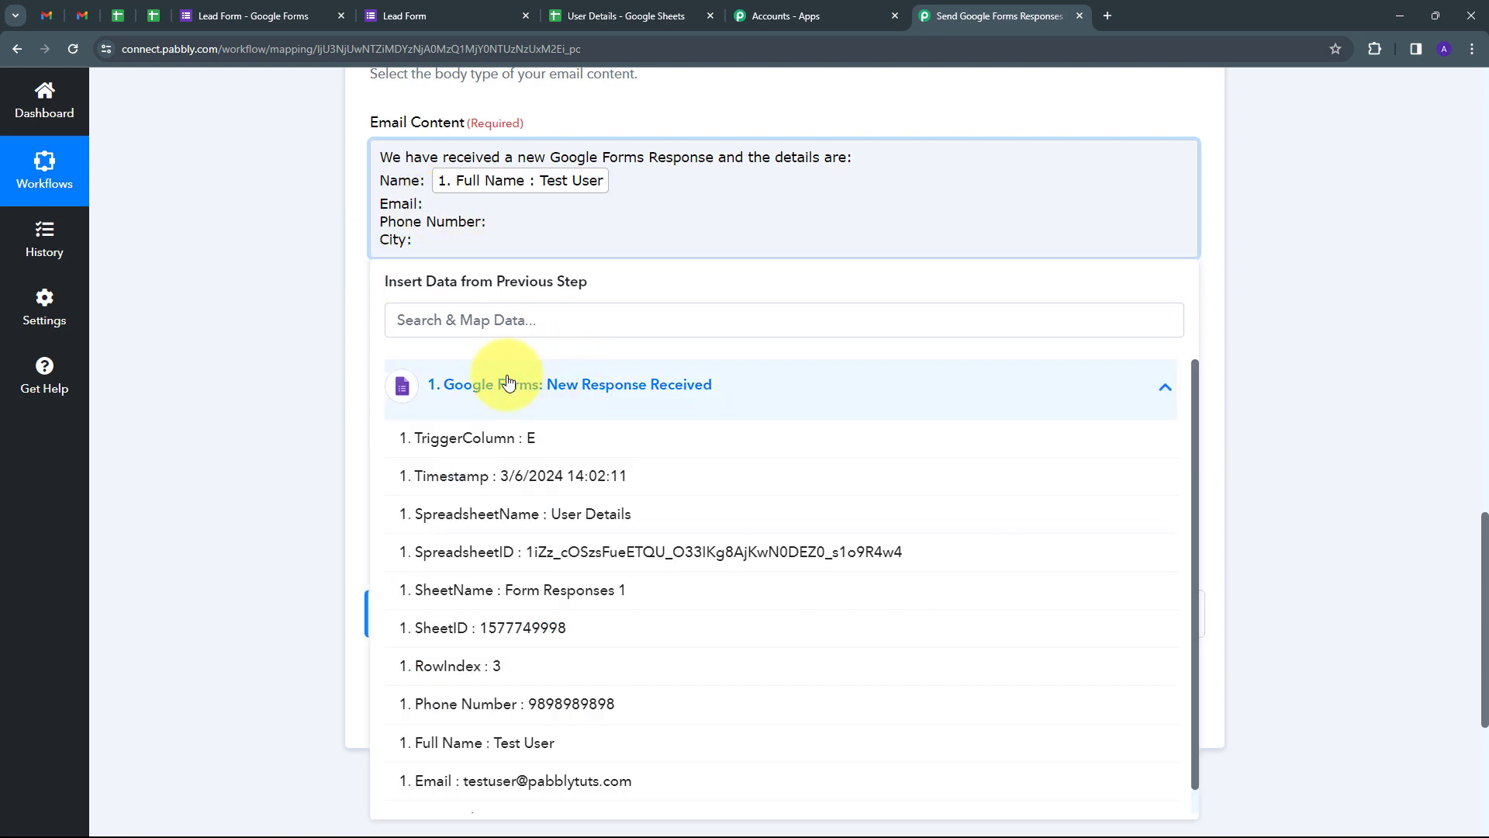
scroll(543, 682, "down", 2)
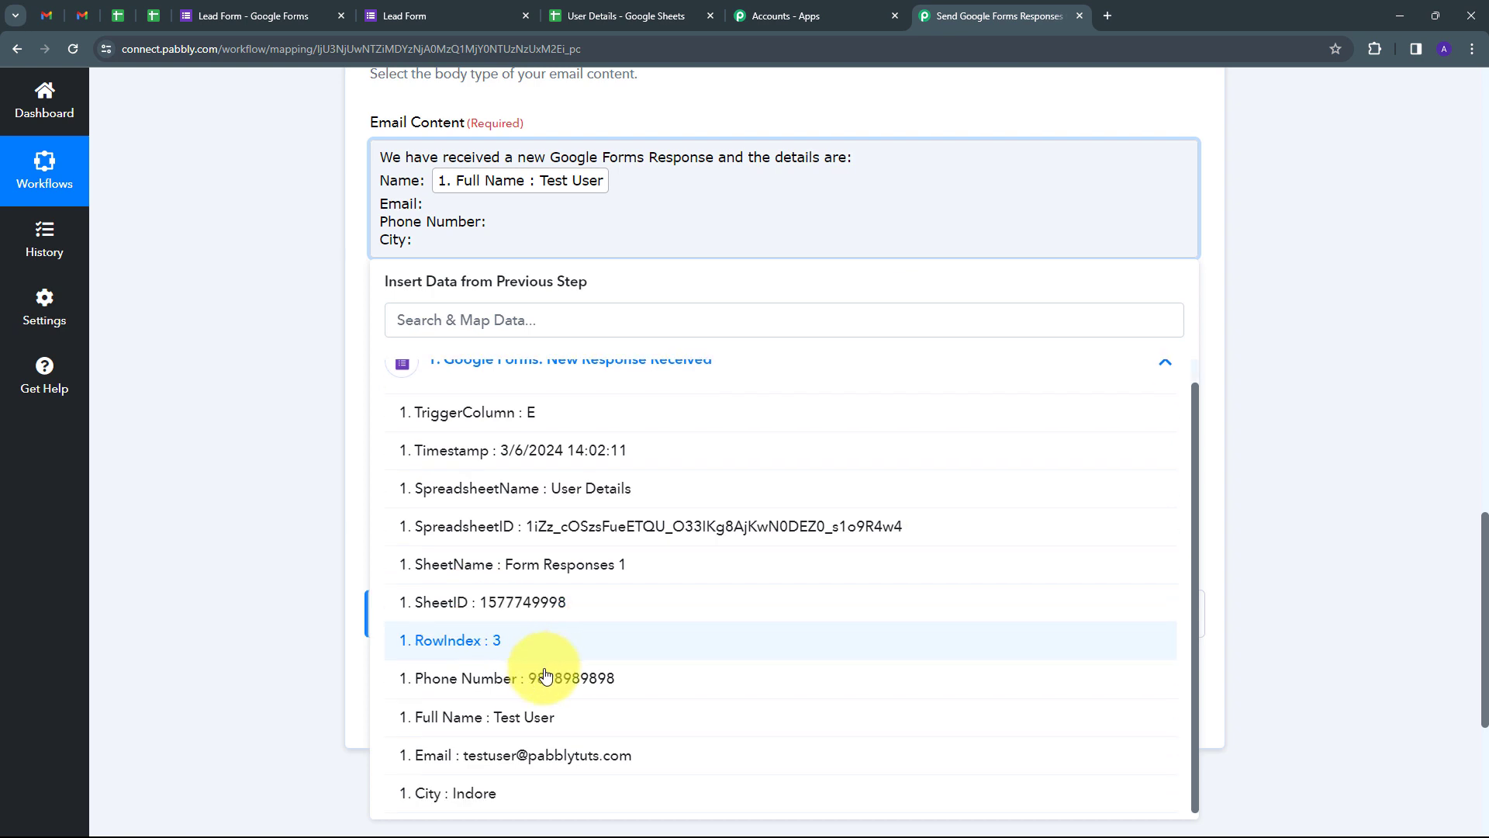
left_click(498, 770)
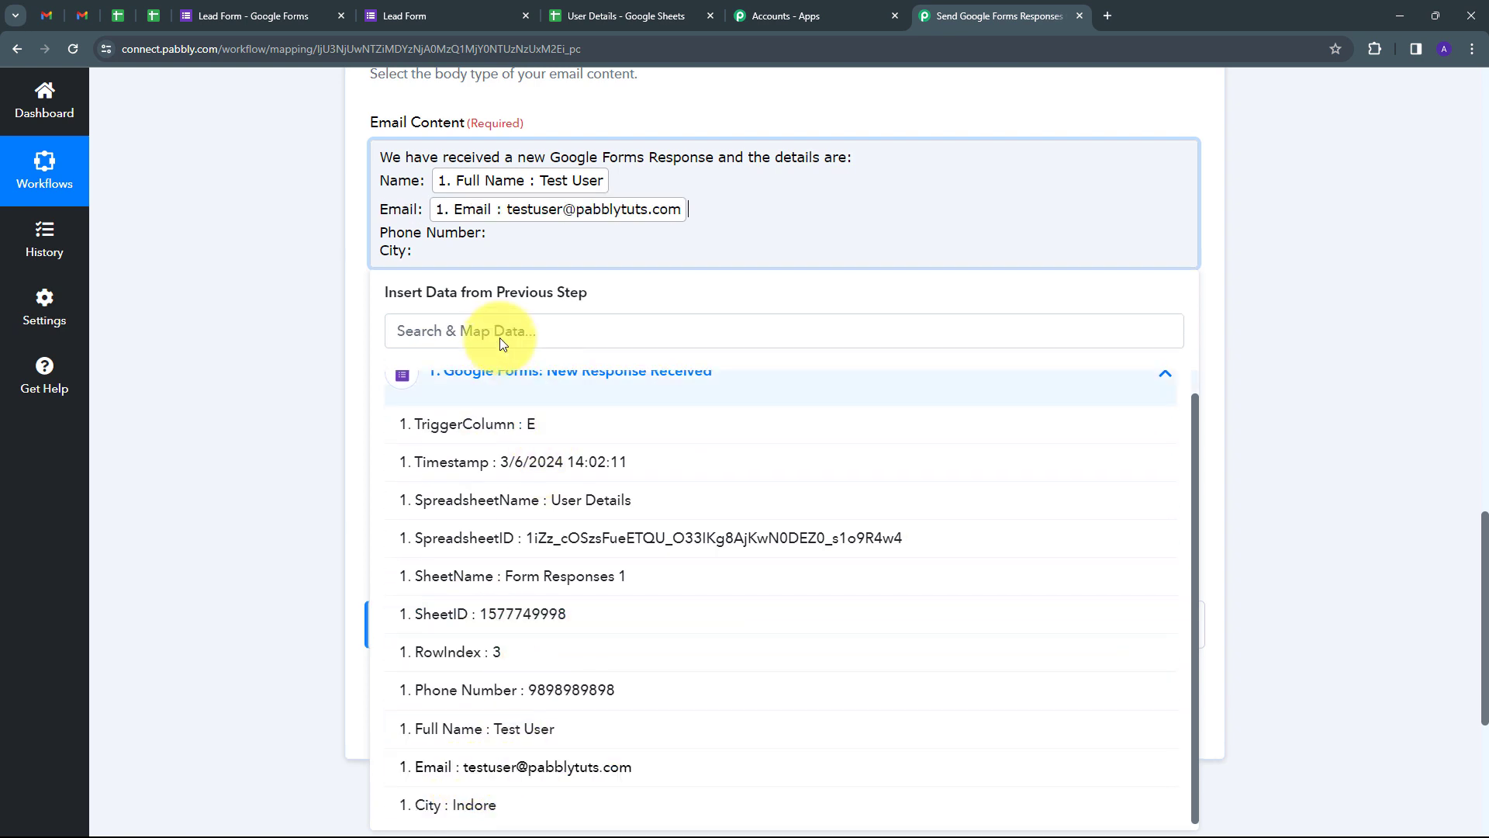
left_click(503, 233)
left_click(630, 391)
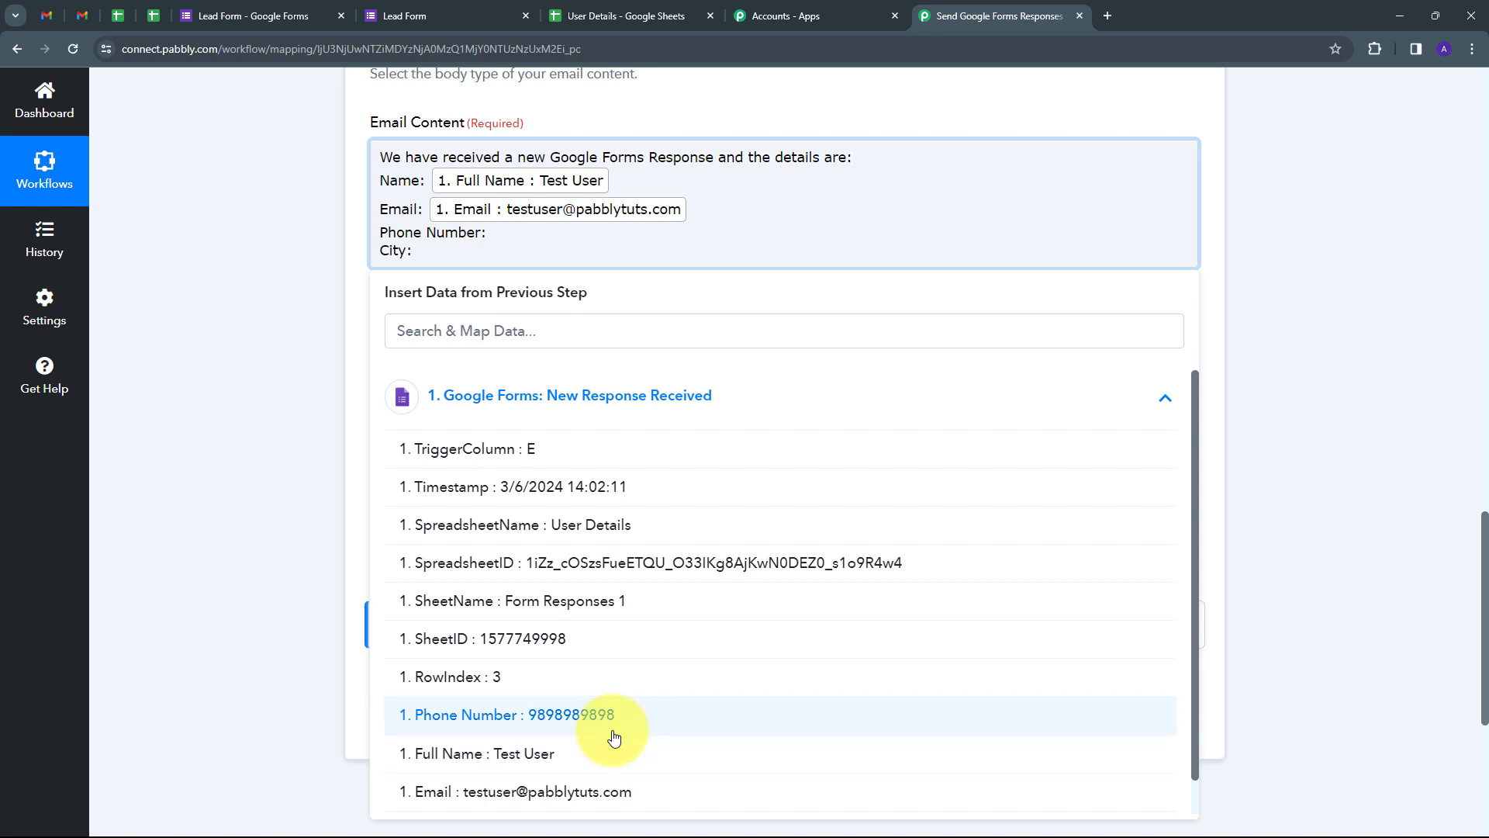
left_click(614, 736)
left_click(421, 260)
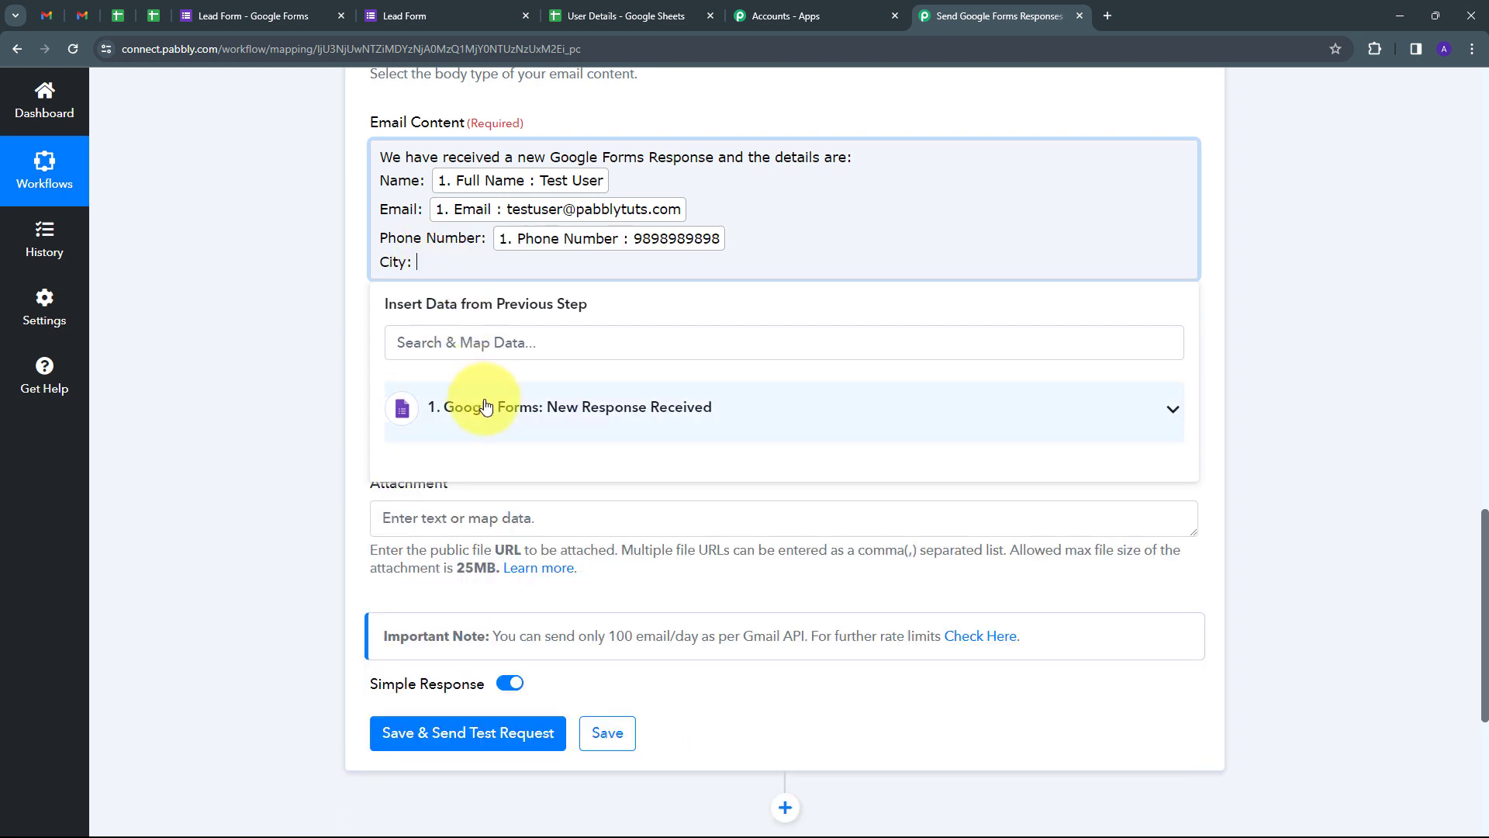
left_click(486, 407)
left_click(504, 780)
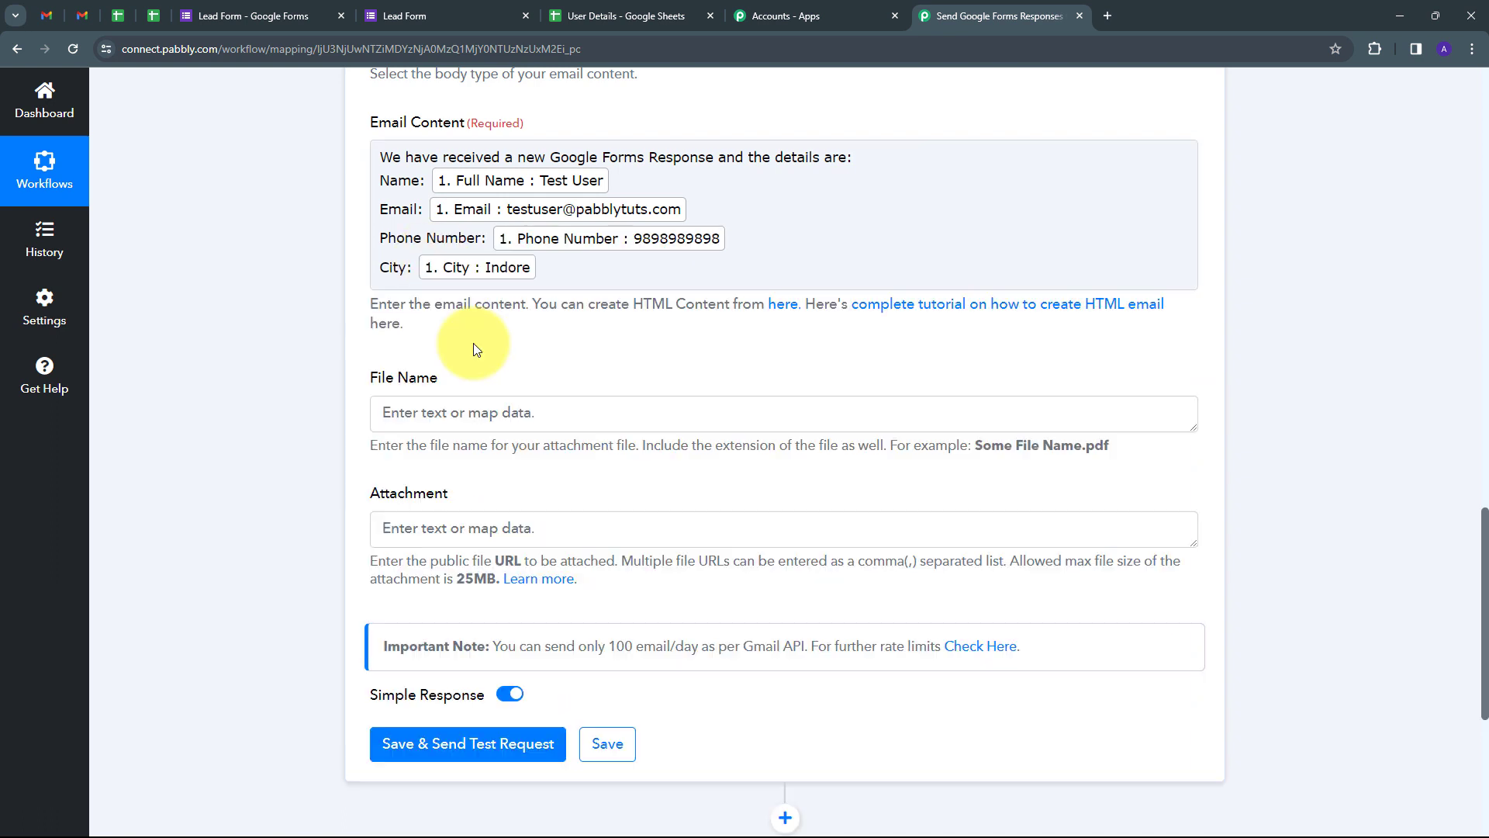
Step: Save the Gmail step and send a test email
scroll(473, 343, "up", 1)
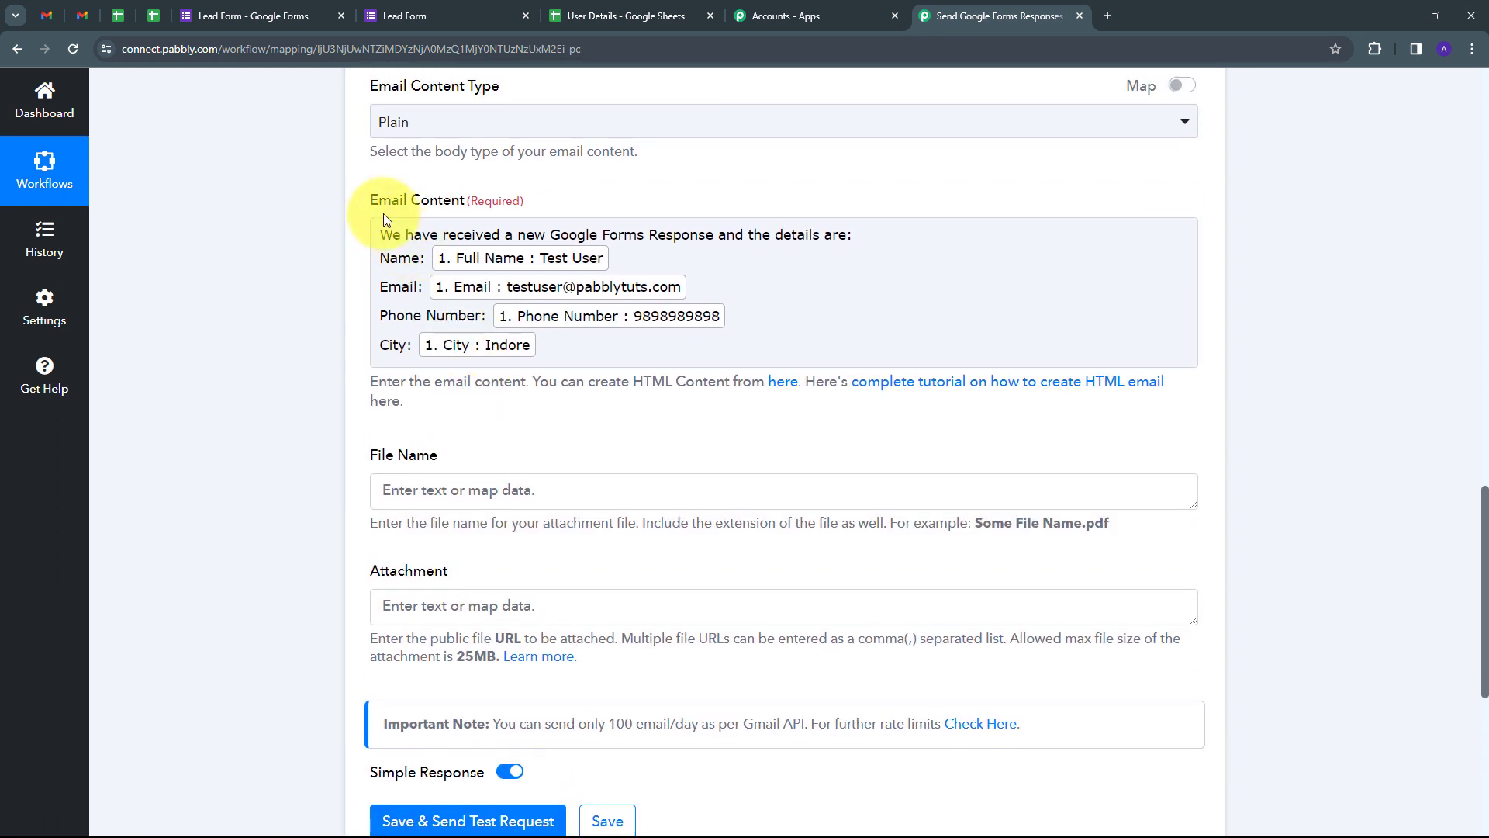
scroll(478, 476, "up", 7)
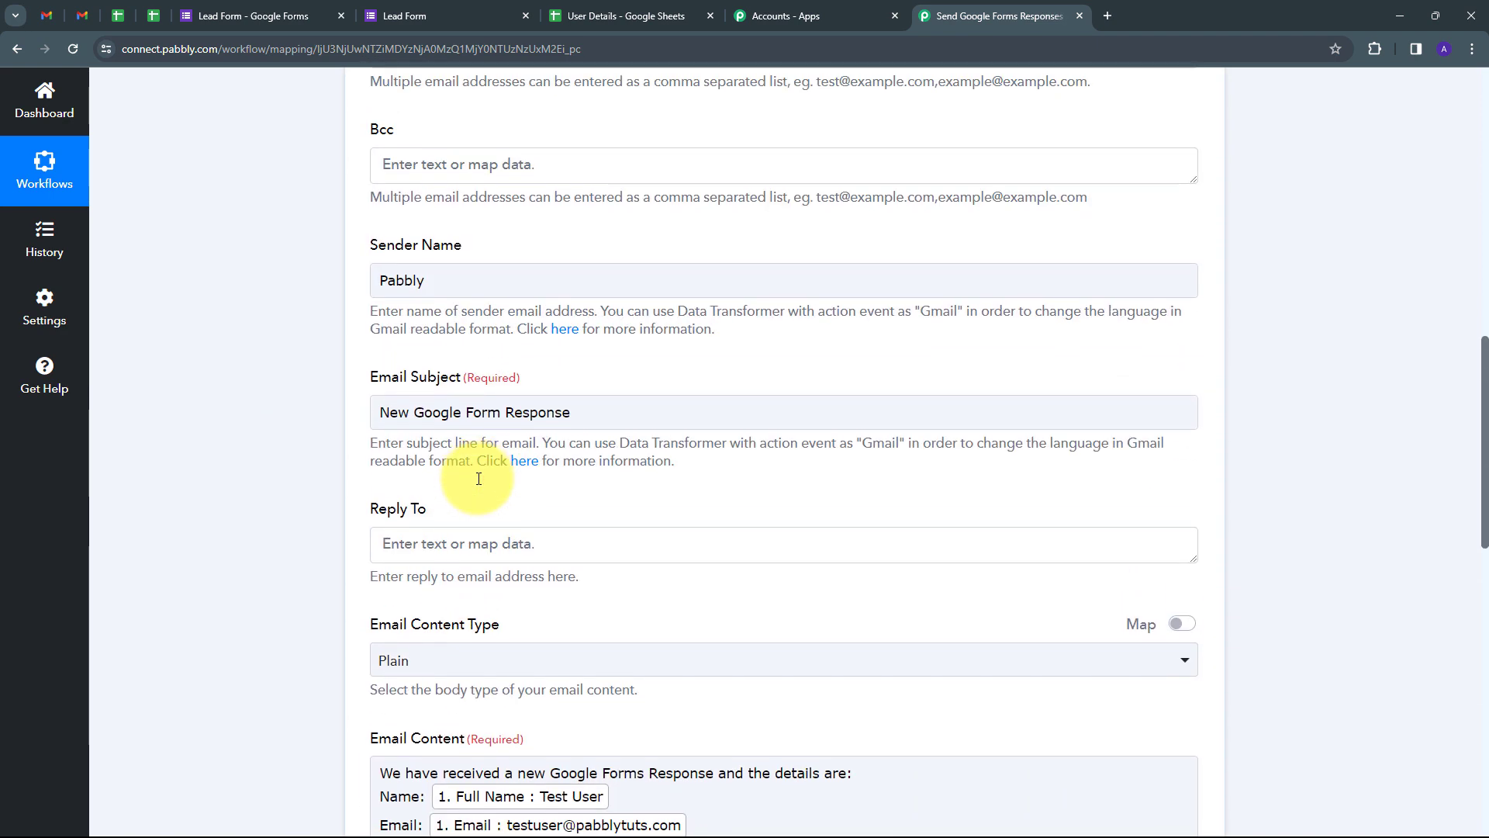
scroll(479, 479, "down", 8)
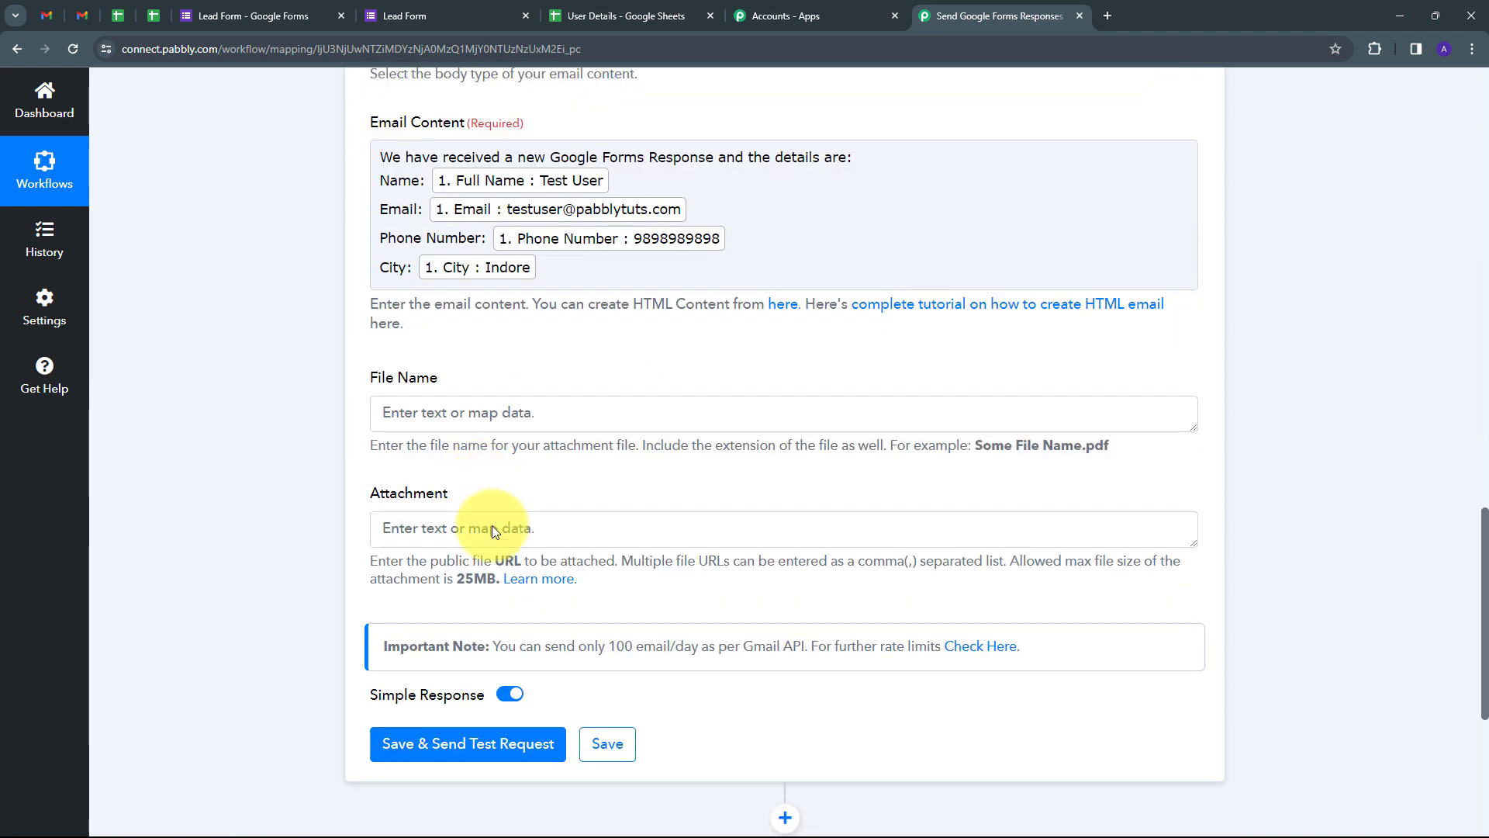
left_click(425, 746)
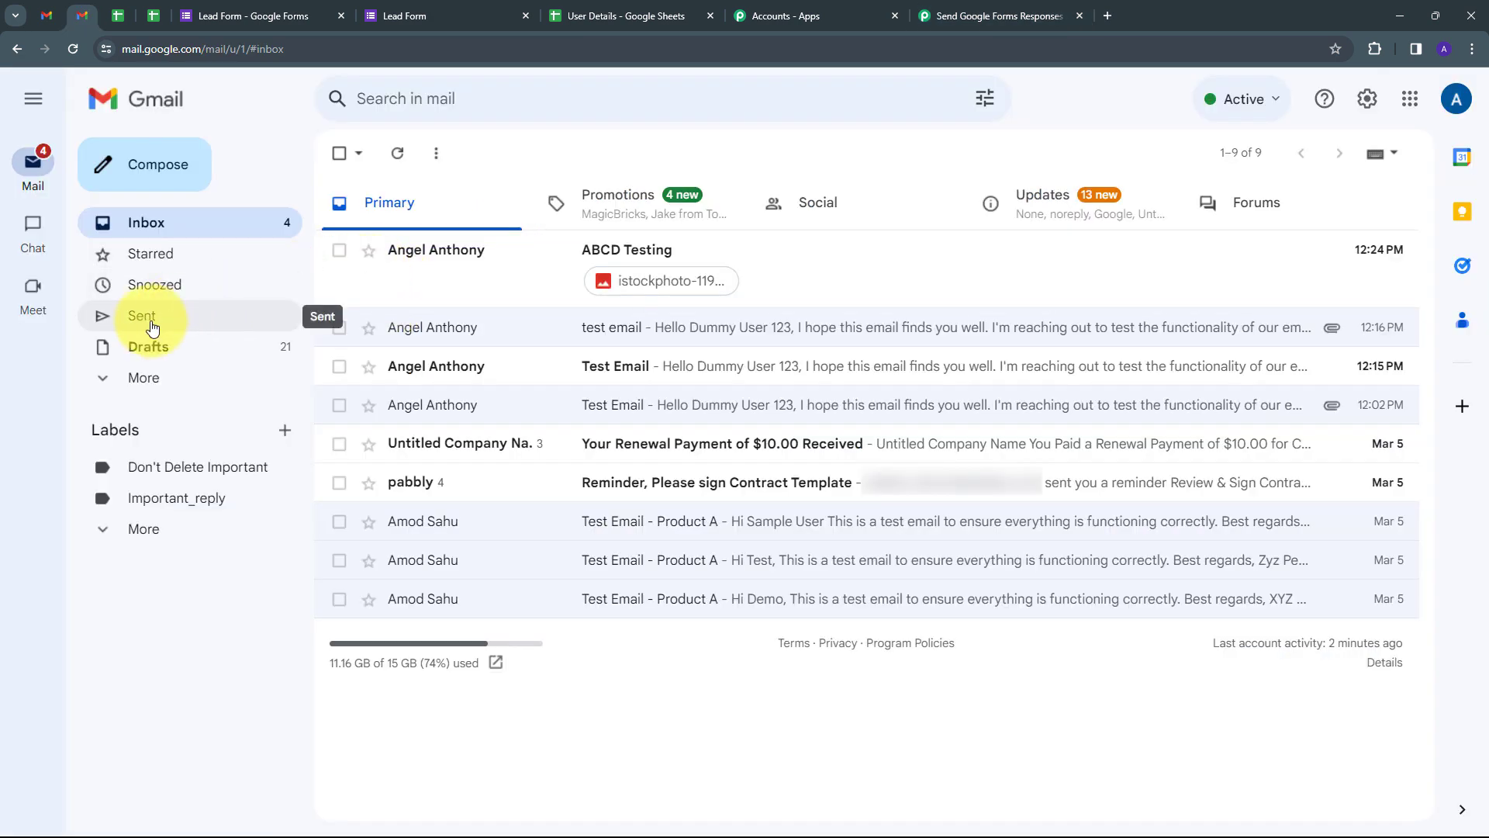
Step: Open the sent 'New Google Form Response' email and view its three recipients
left_click(185, 314)
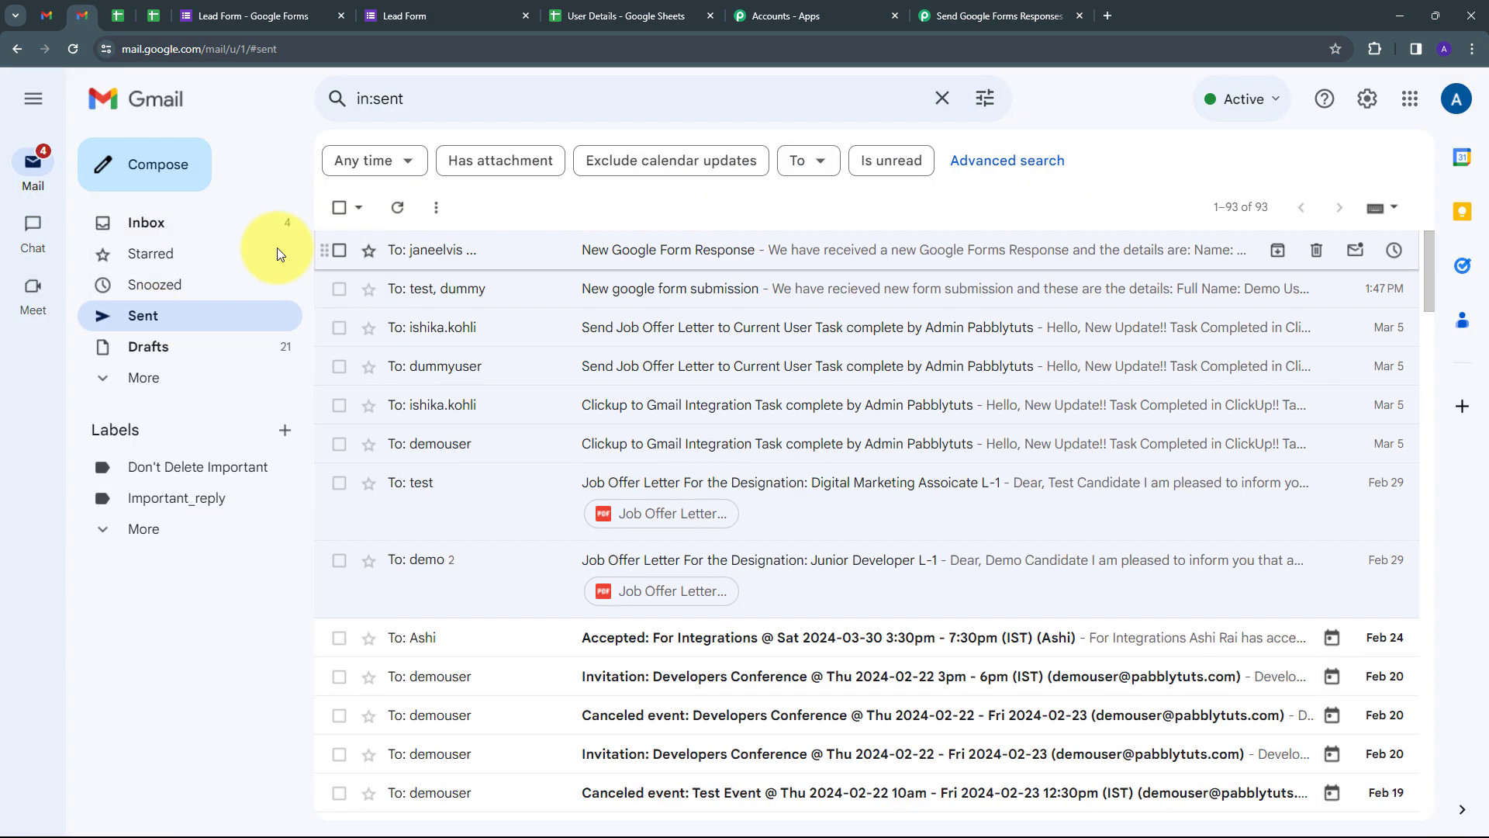
left_click(599, 259)
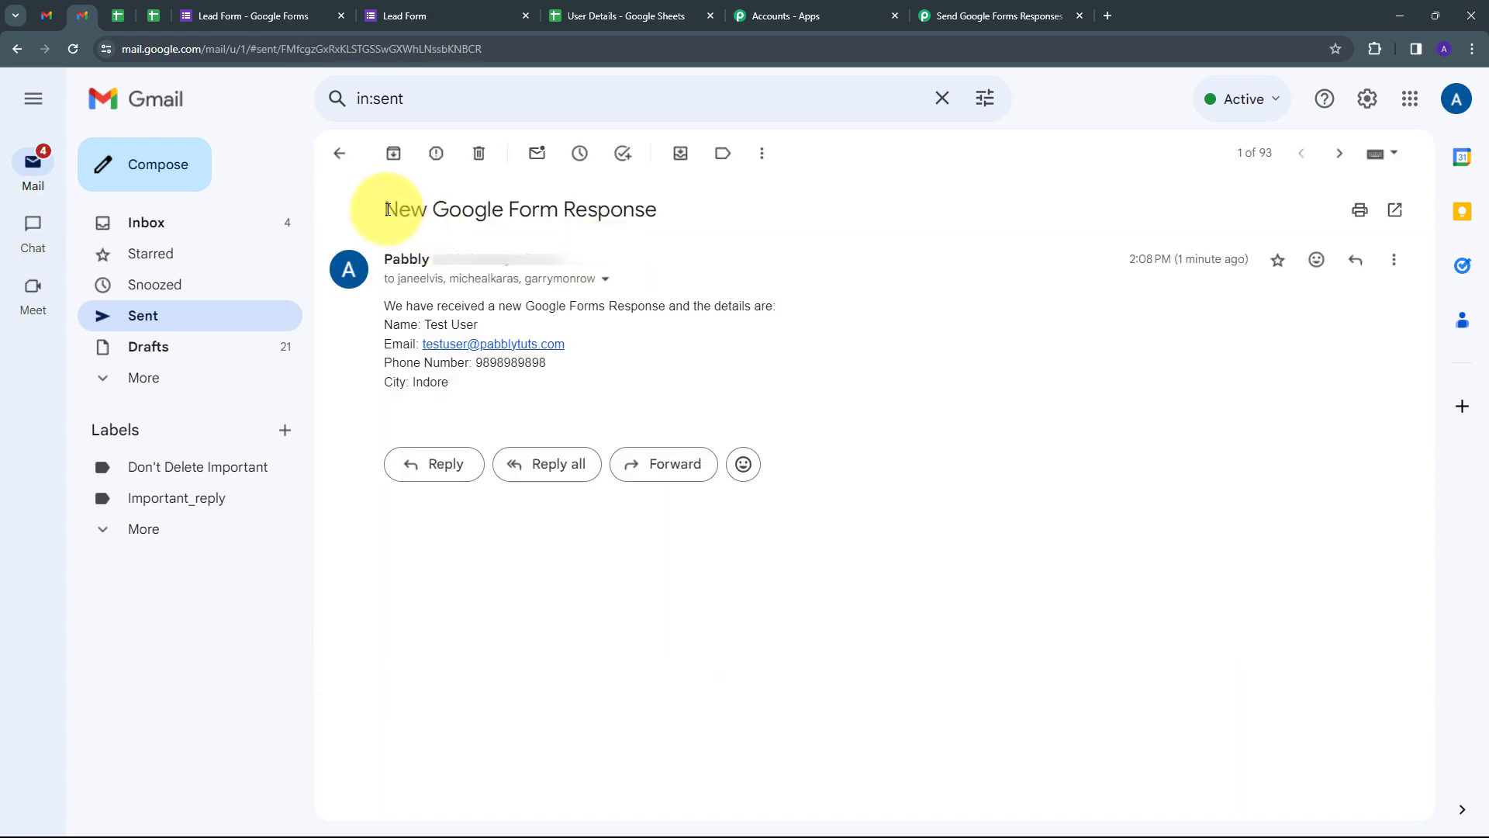
left_click_drag(380, 207, 696, 216)
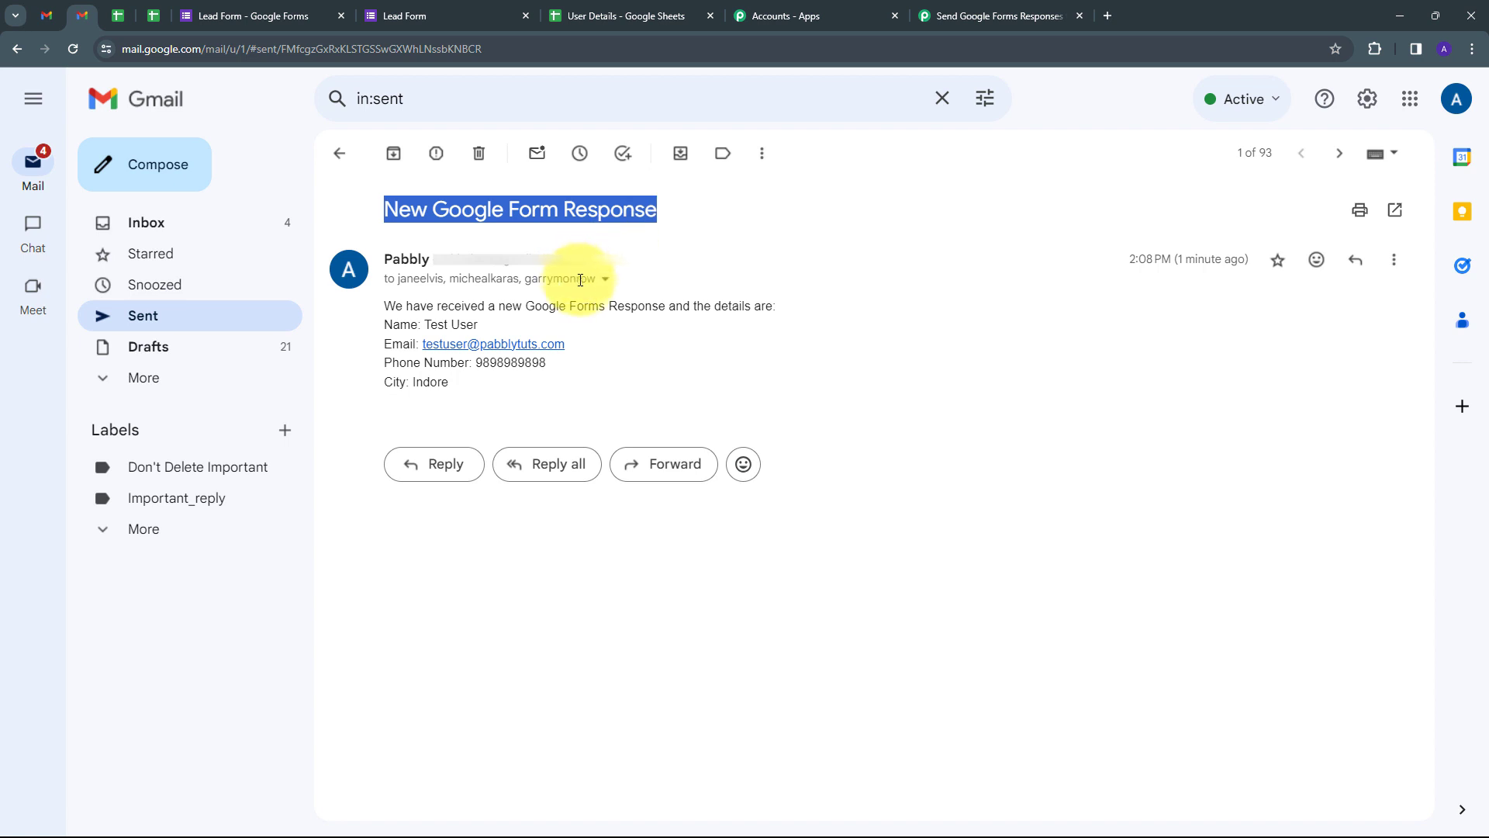
left_click(605, 280)
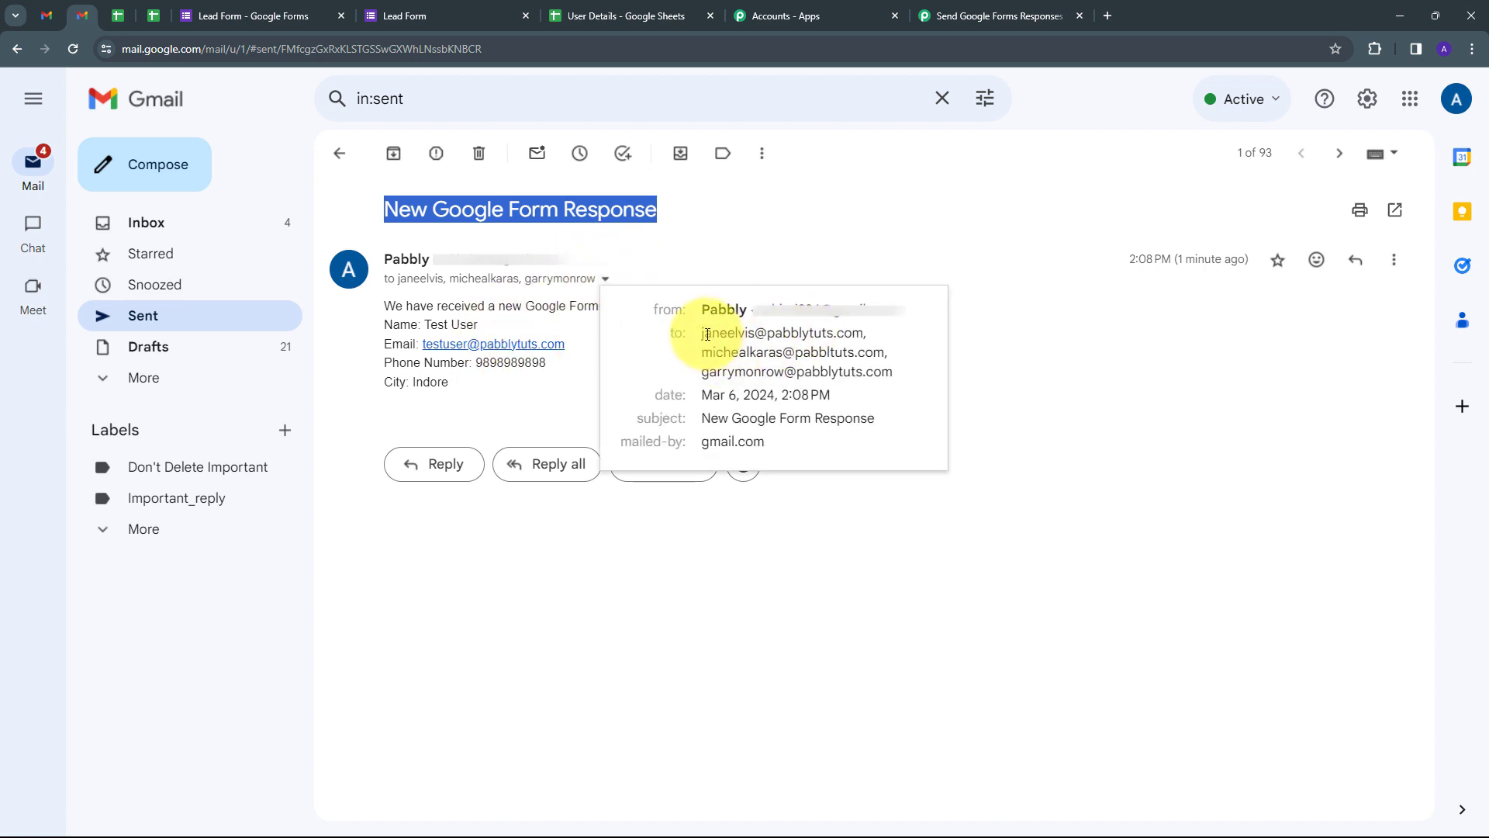
left_click_drag(702, 333, 902, 380)
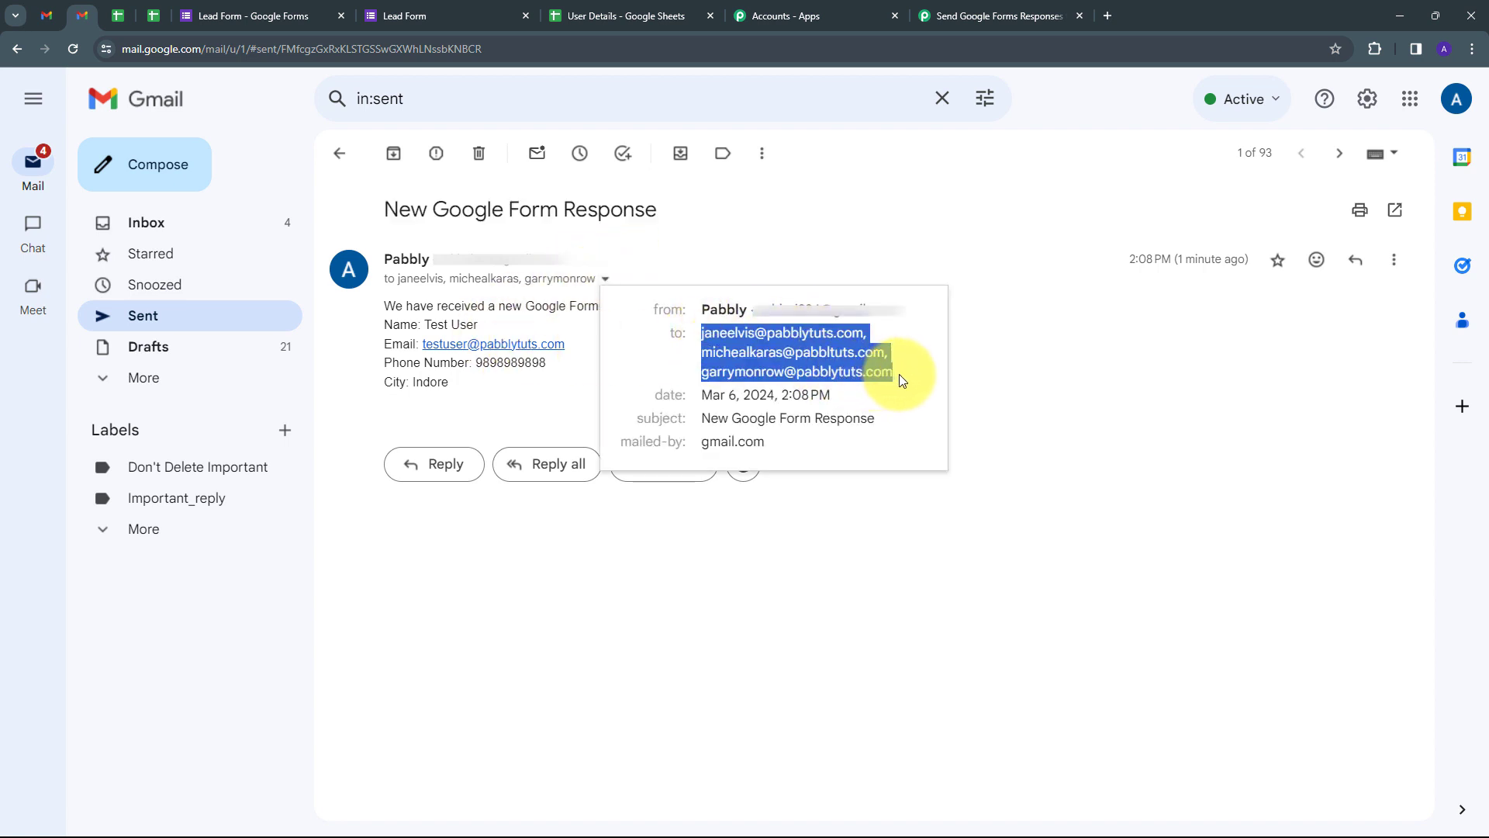
left_click(419, 269)
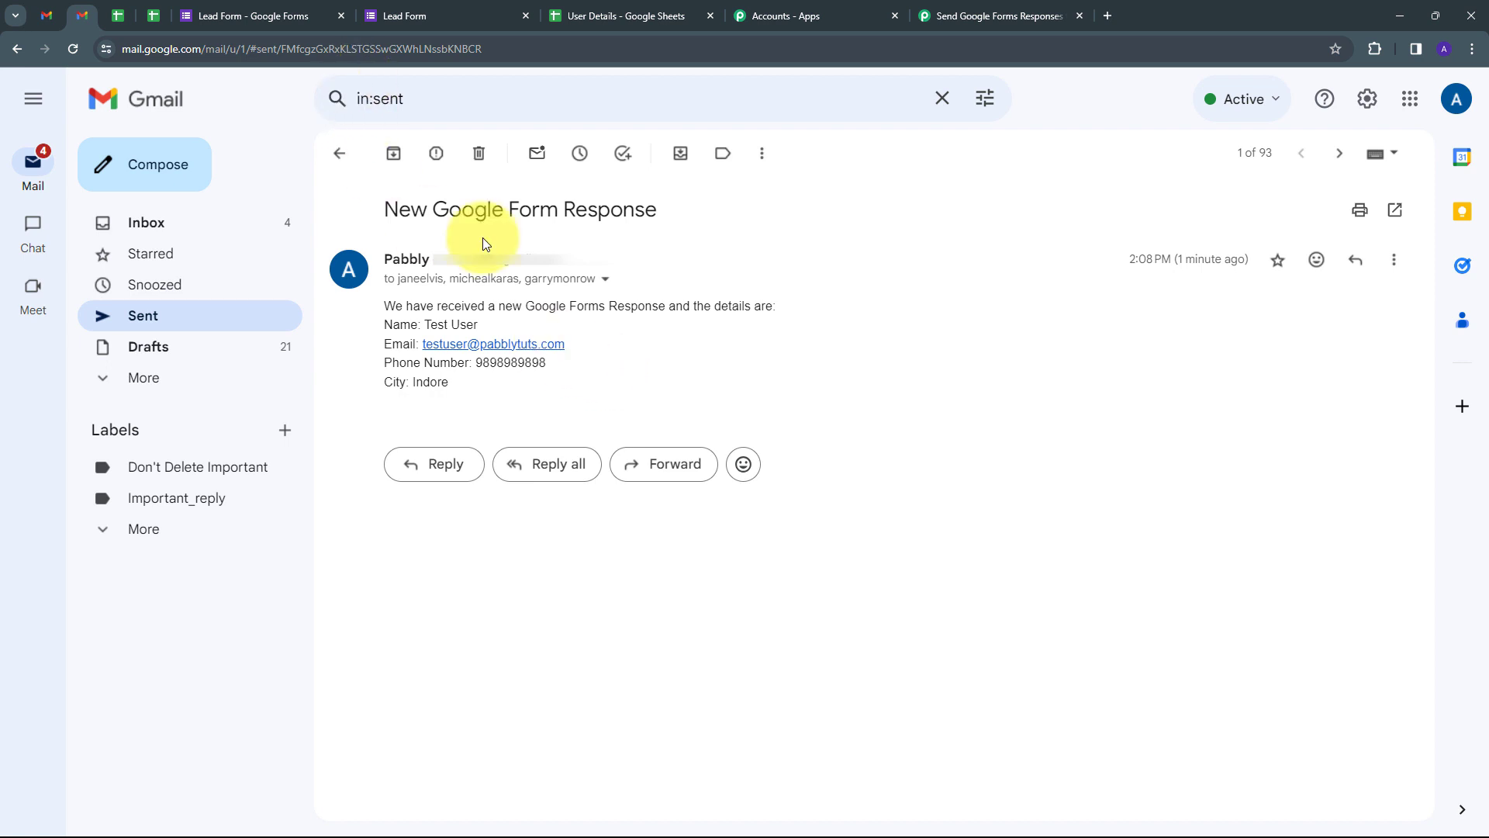
Step: Submit a Lead Form preview response with a test name, e-mail, phone number and city Bhopal
left_click(242, 14)
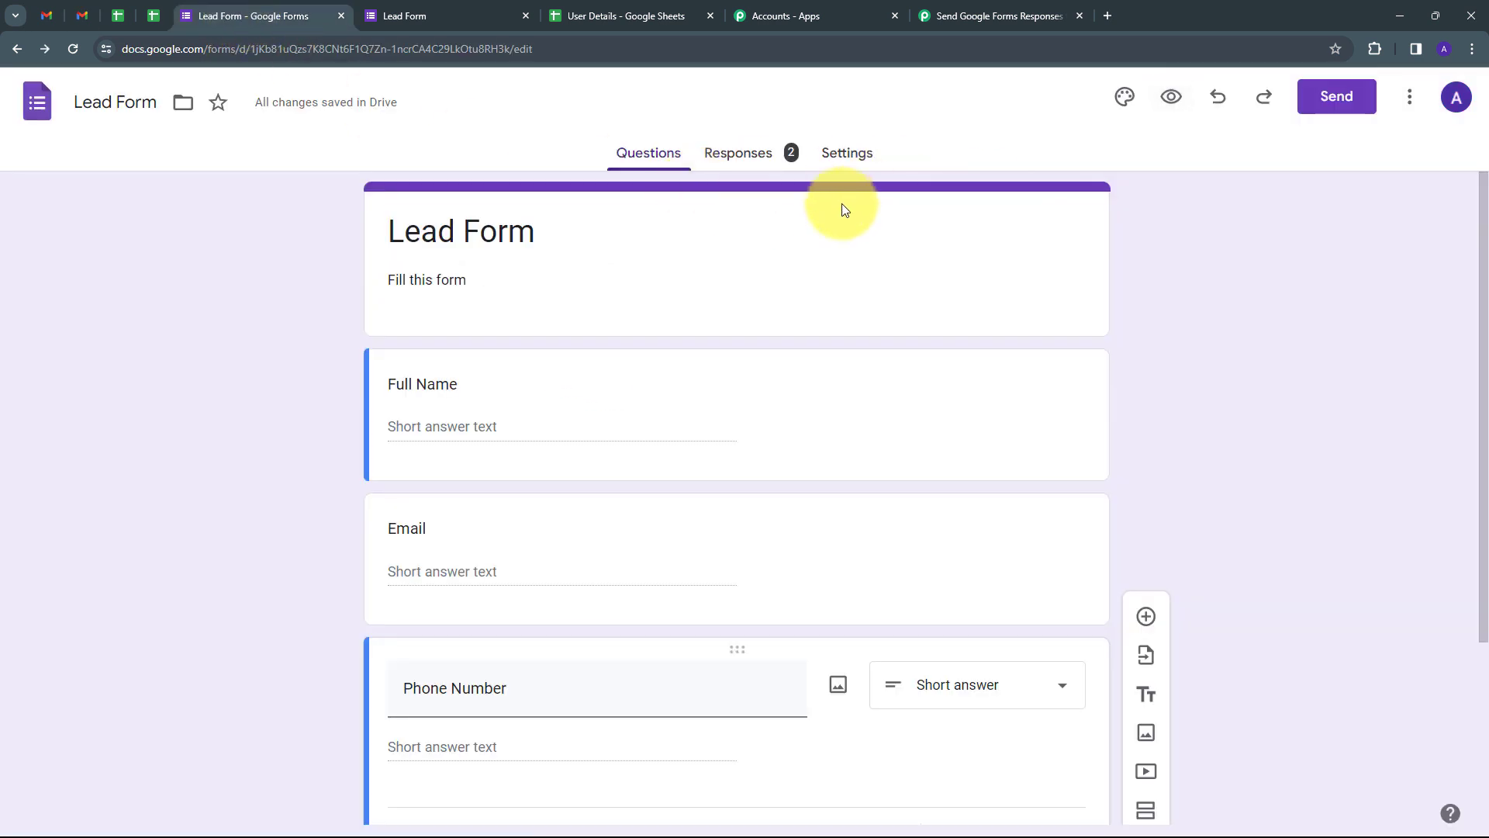
left_click(1170, 108)
scroll(499, 314, "down", 4)
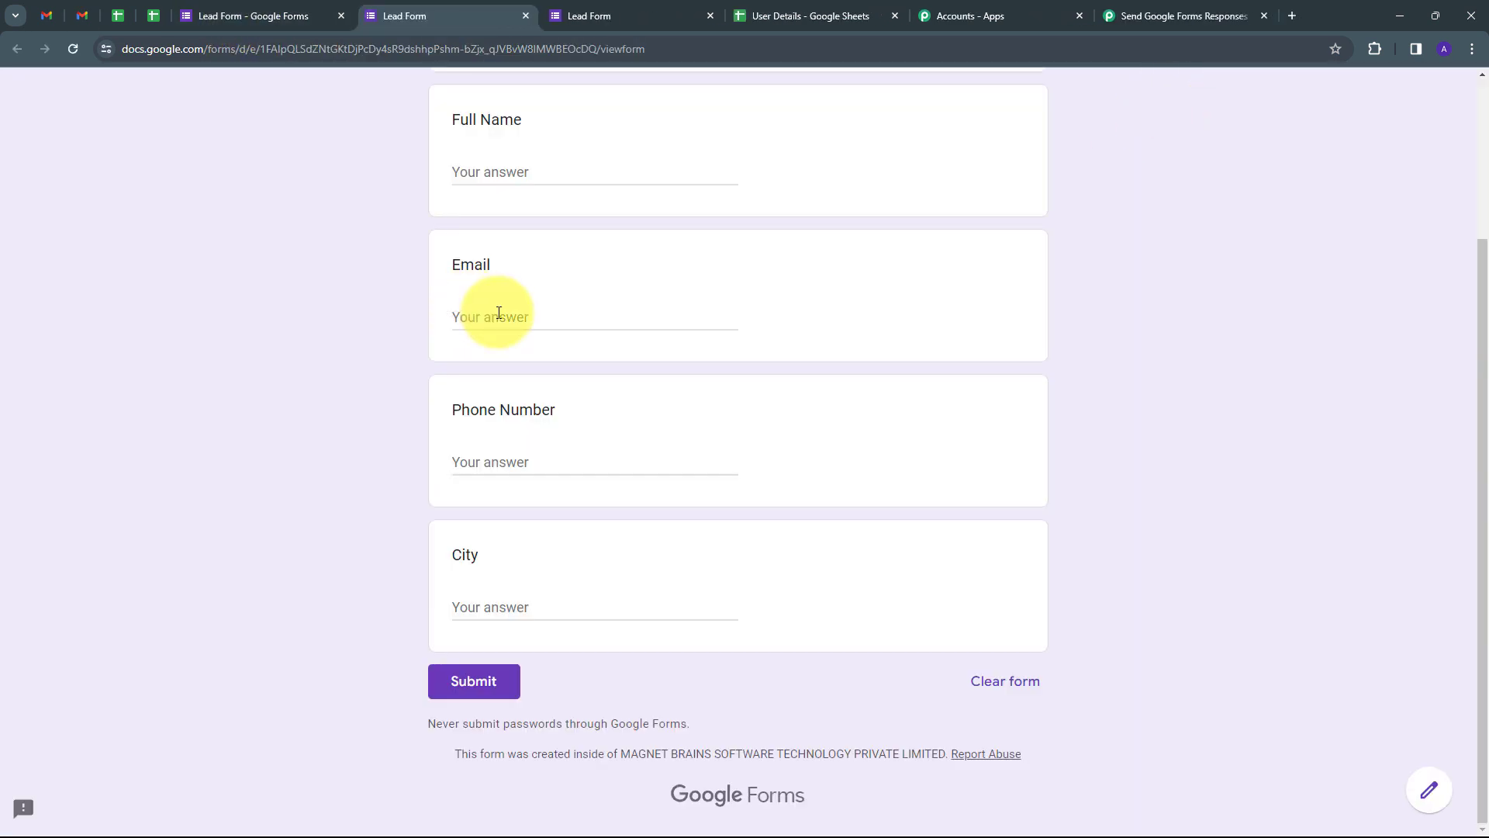
left_click(511, 178)
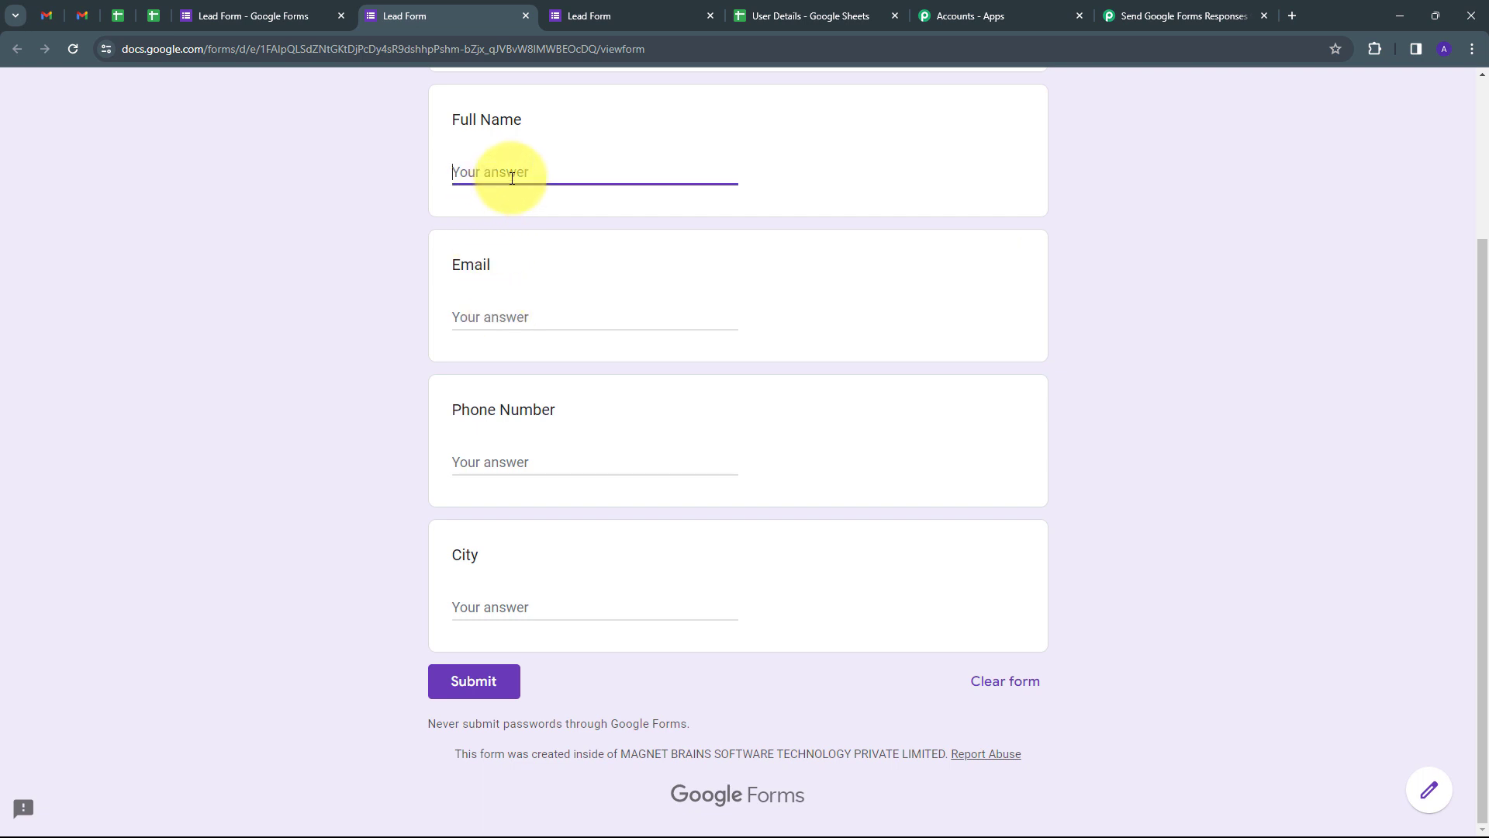
type("Dummy User")
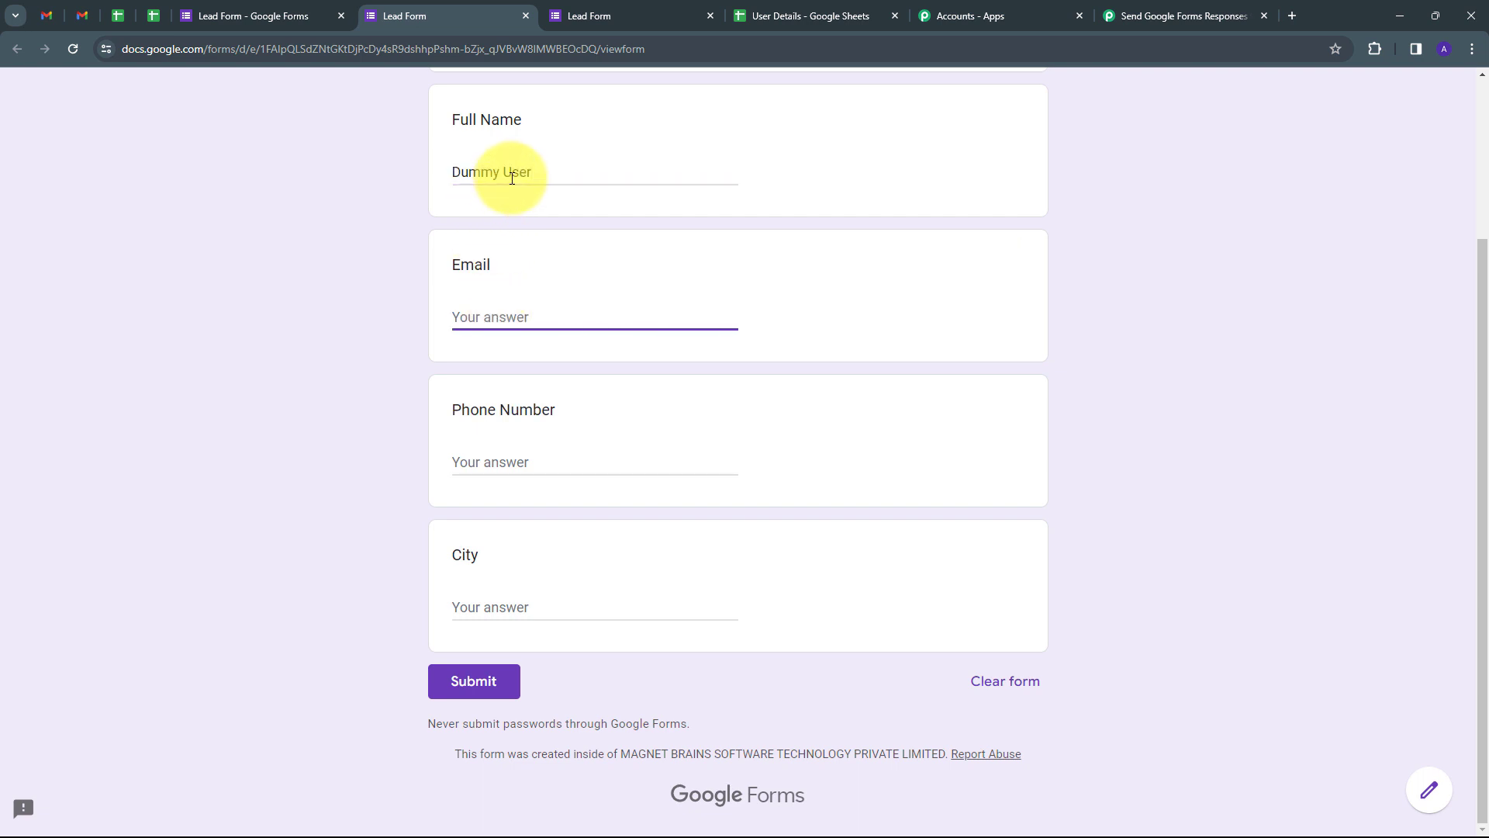
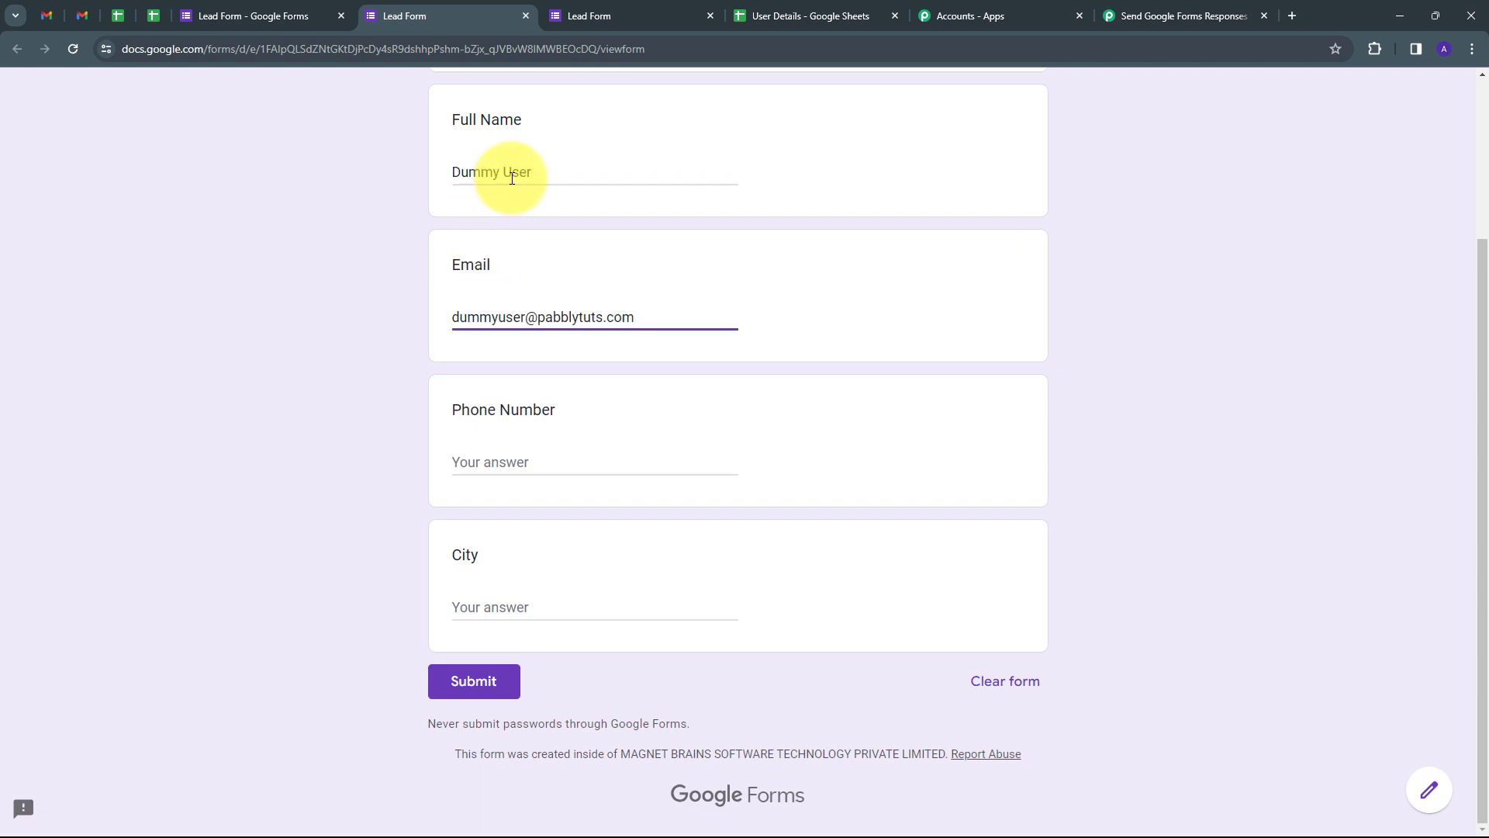
left_click(533, 464)
type("9797979797")
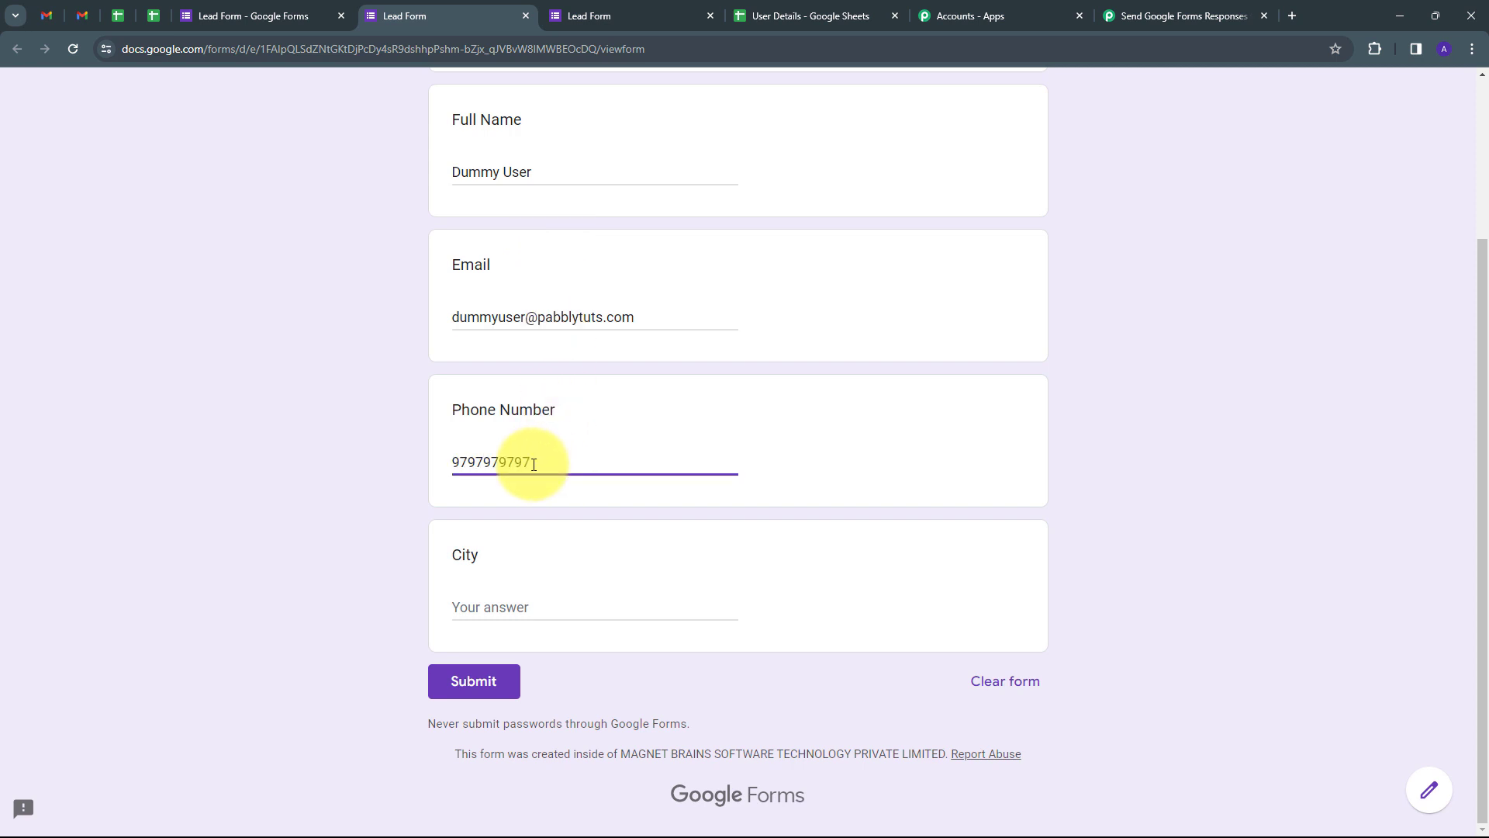
key("Tab")
type("Bhopal")
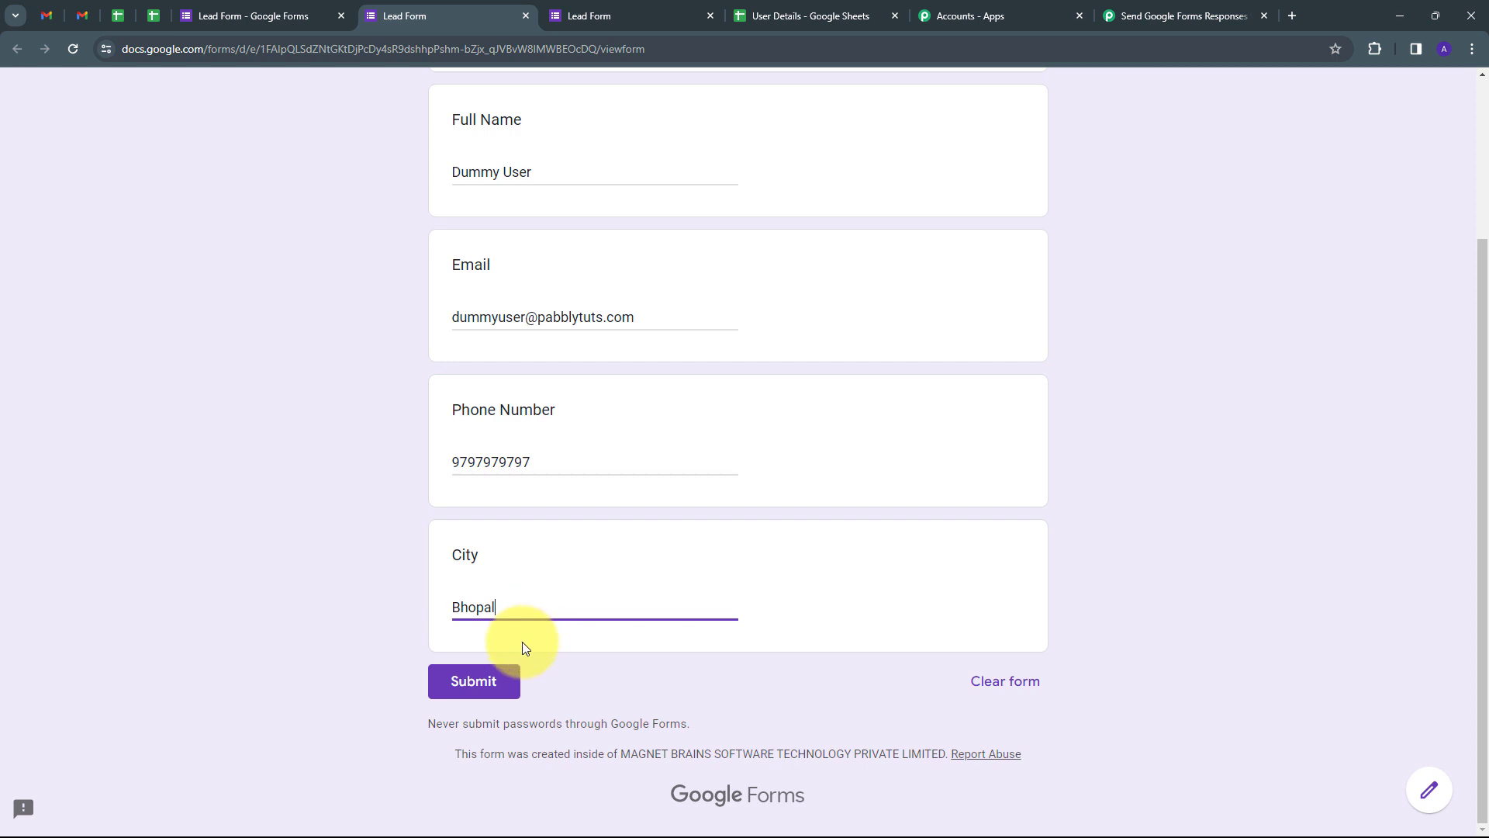
left_click(498, 681)
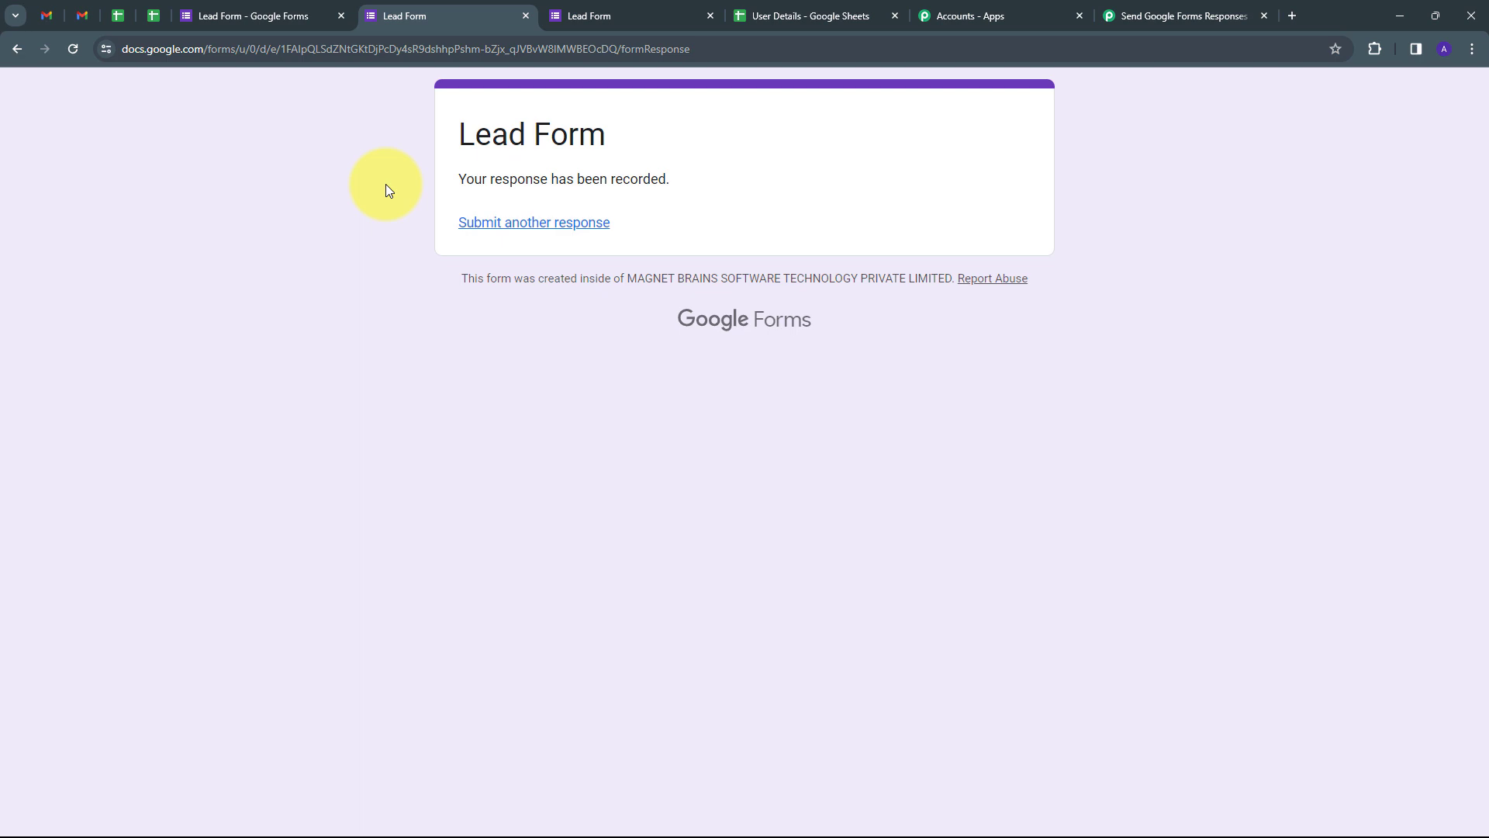
Step: Check Gmail for the second sent email with the Bhopal details, then return to Pabbly
left_click(84, 17)
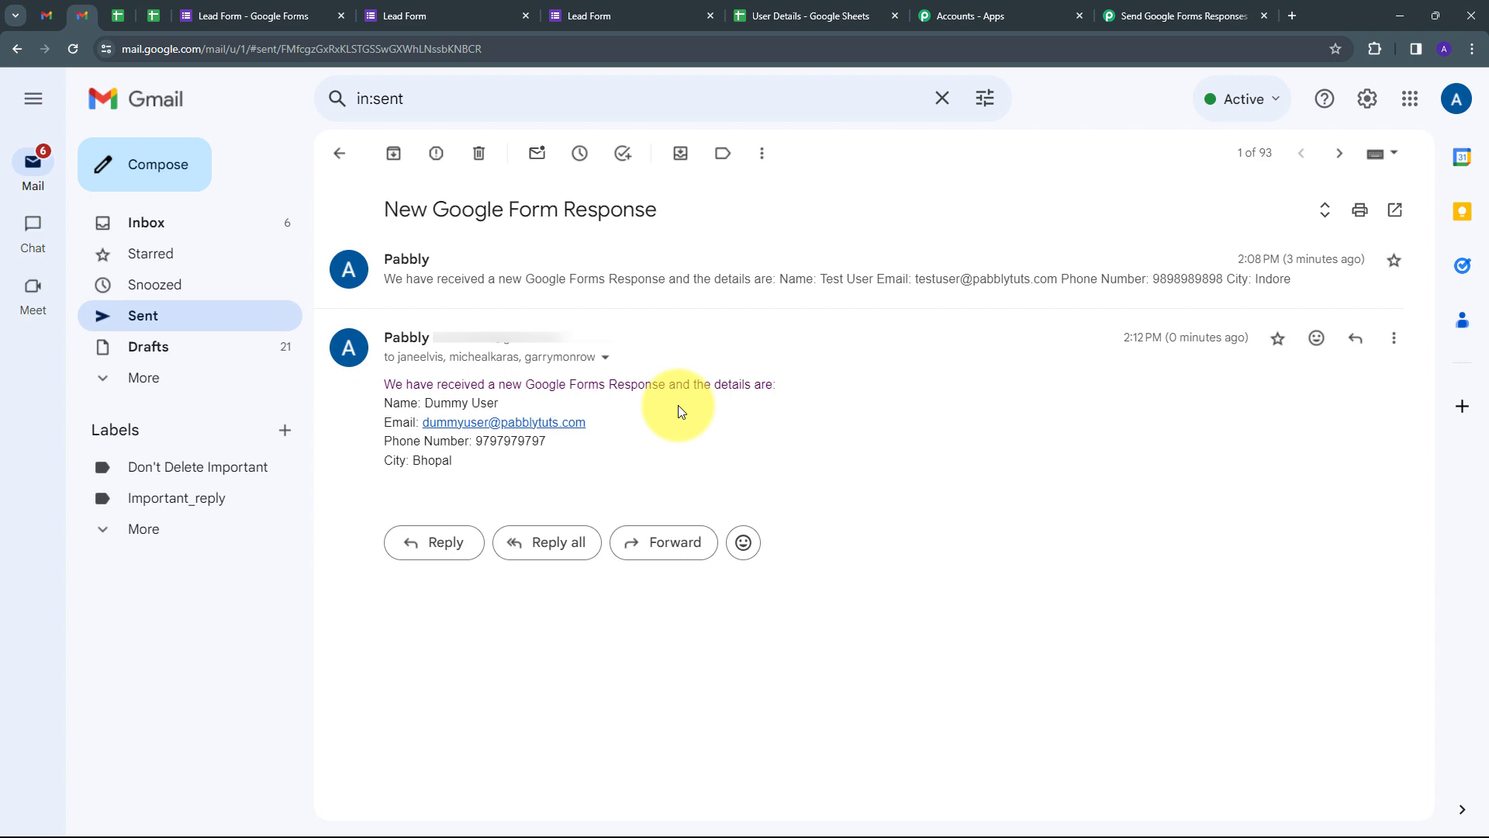
left_click(1109, 16)
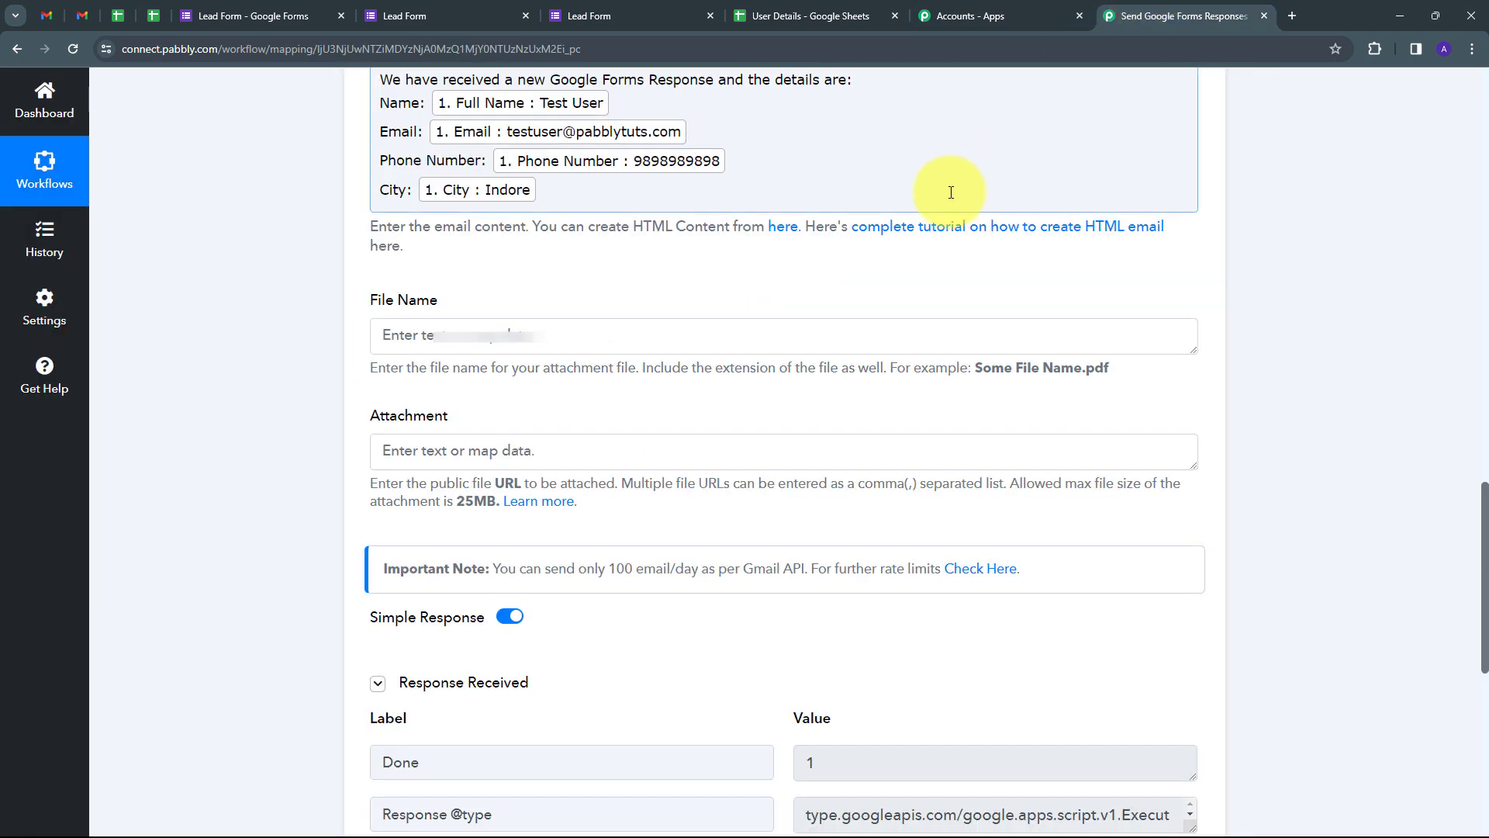